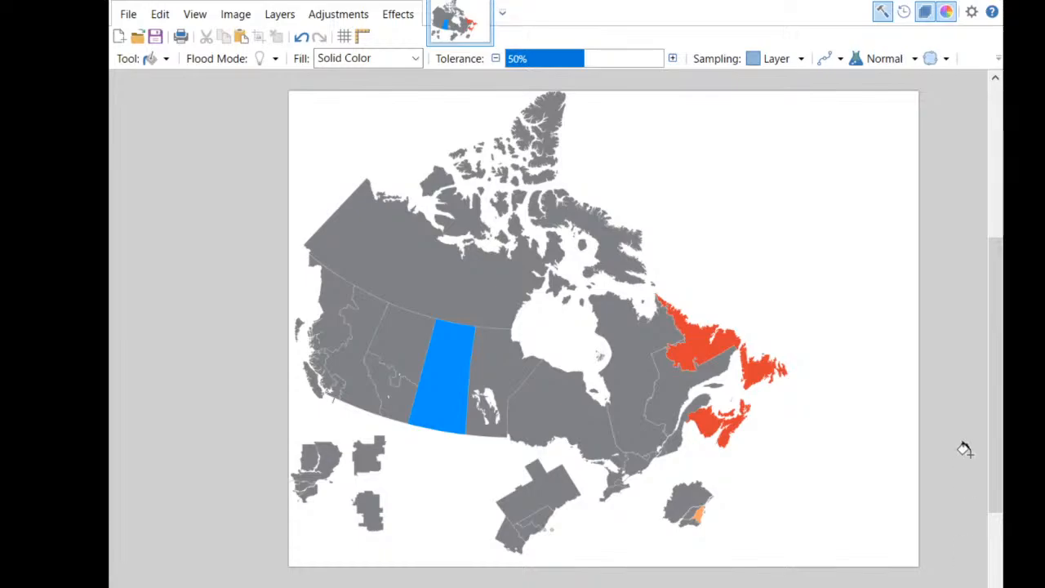
Fill the southwestern district of the inset south of Ontario light blue and the strip adjoining it to the east pink.
click(513, 539)
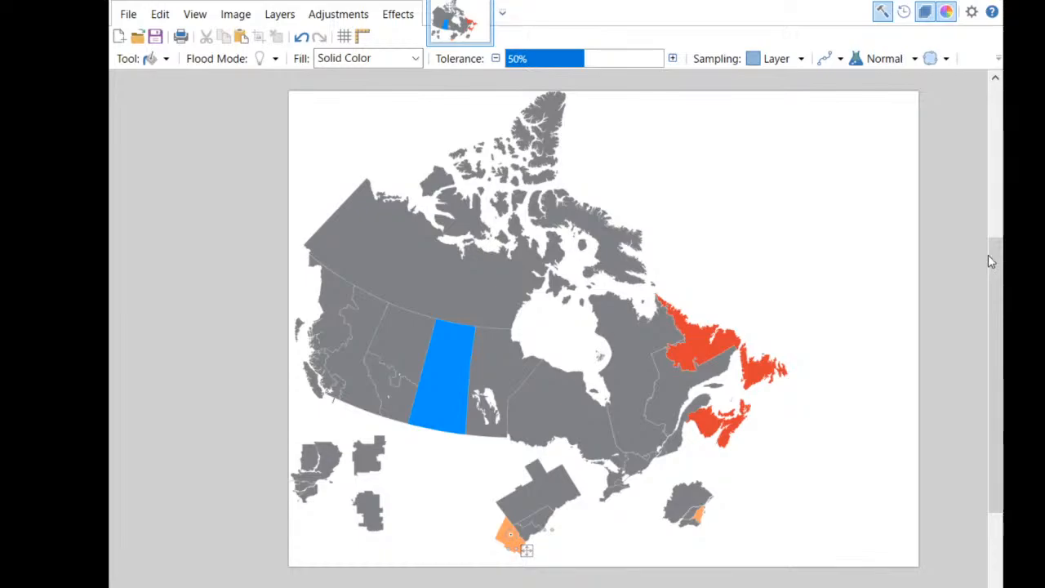
click(519, 545)
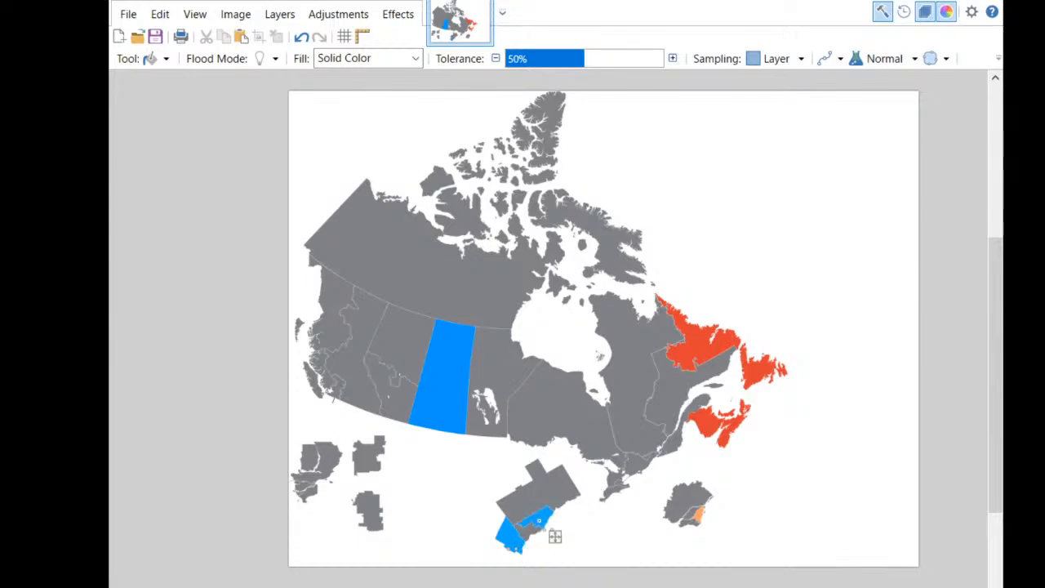
key(x)
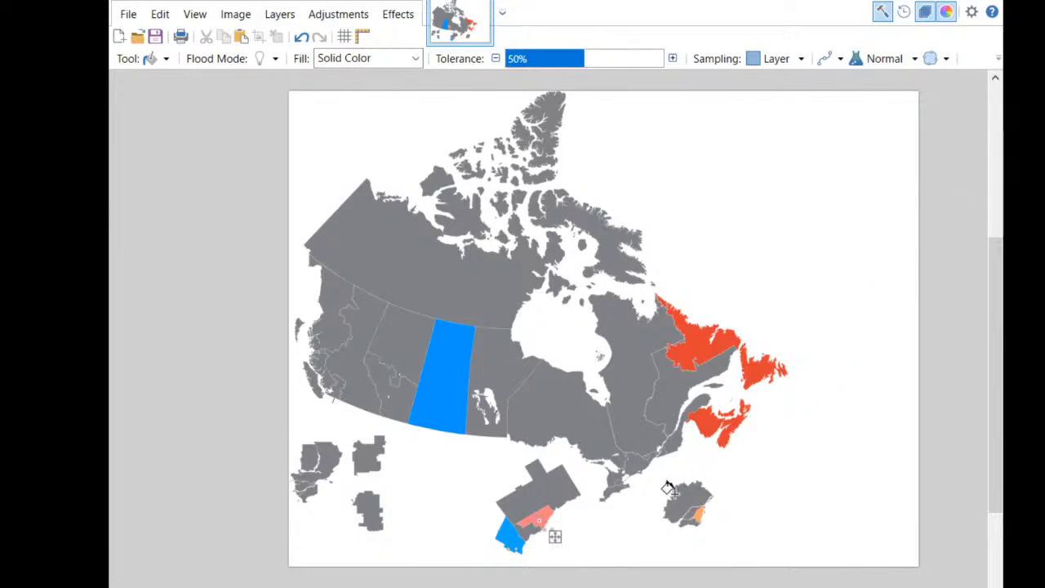
click(612, 478)
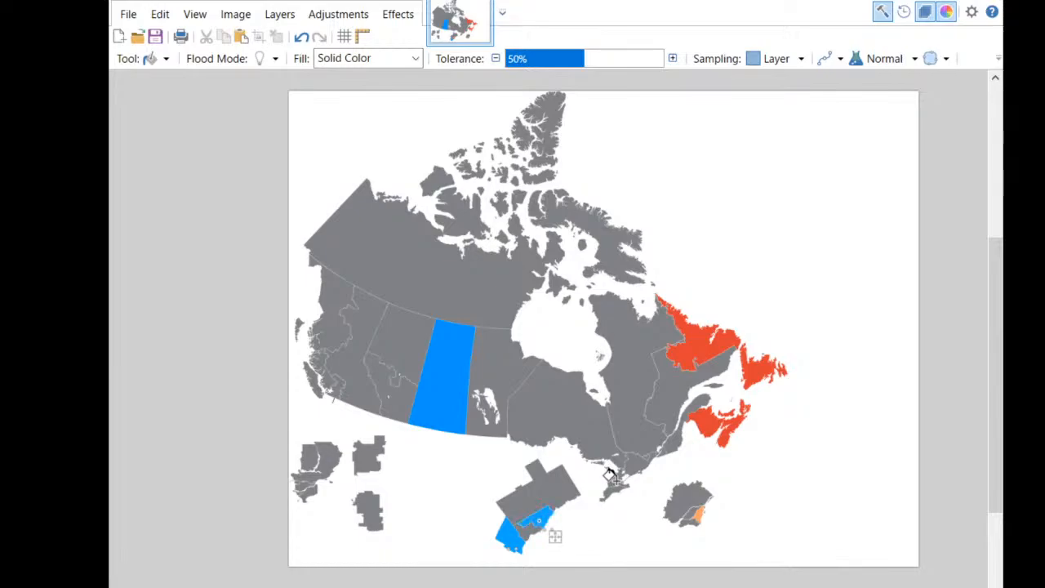
click(898, 283)
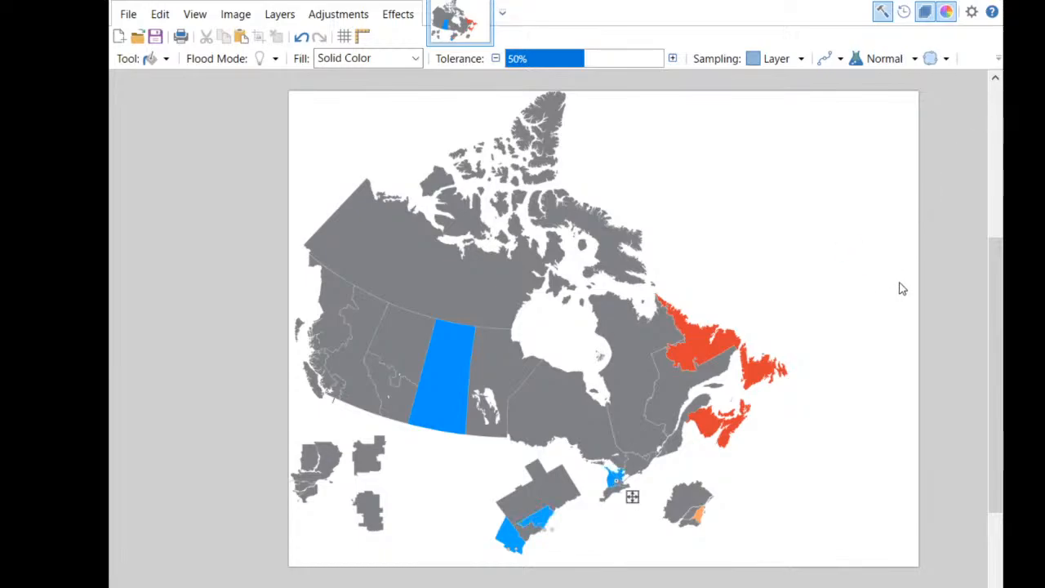
scroll(629, 482, up, 2)
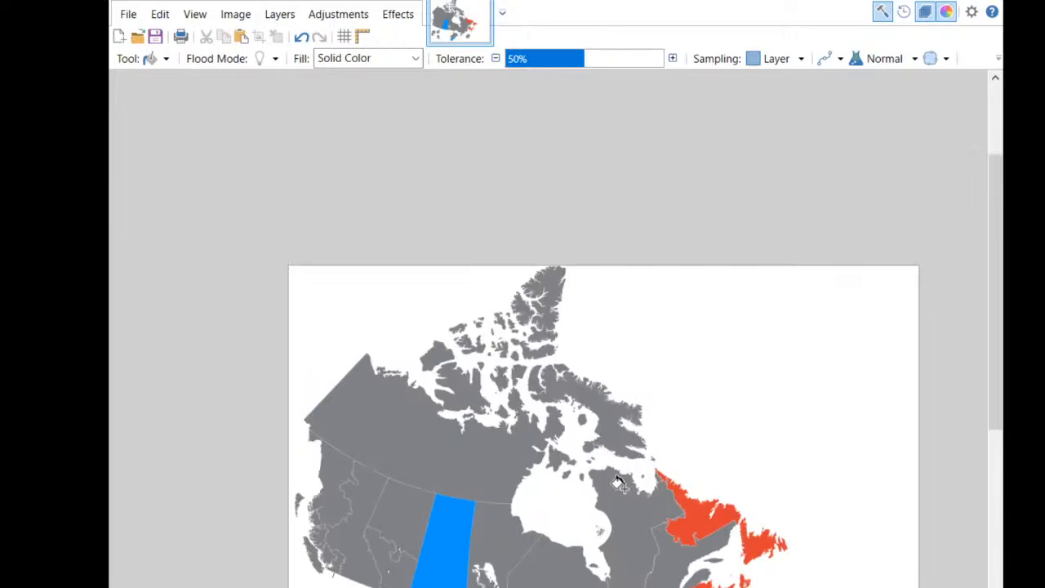
scroll(631, 500, down, 3)
scroll(630, 432, up, 5)
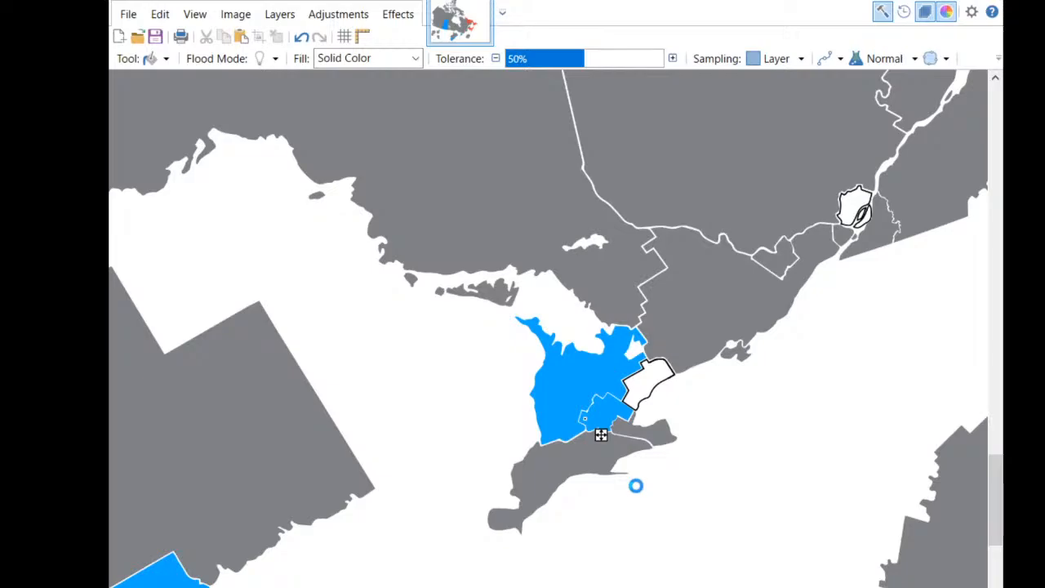
scroll(636, 486, down, 3)
scroll(562, 485, up, 2)
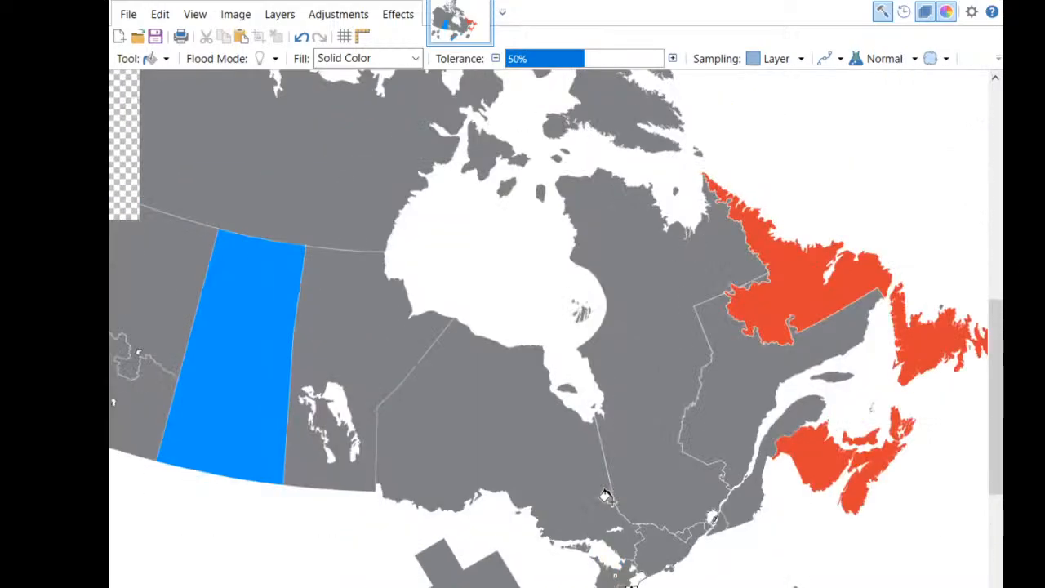
scroll(427, 489, up, 3)
Fill the narrow middle strip of the Ontario inset pink and the small region west of the white Toronto cutout light blue.
click(409, 482)
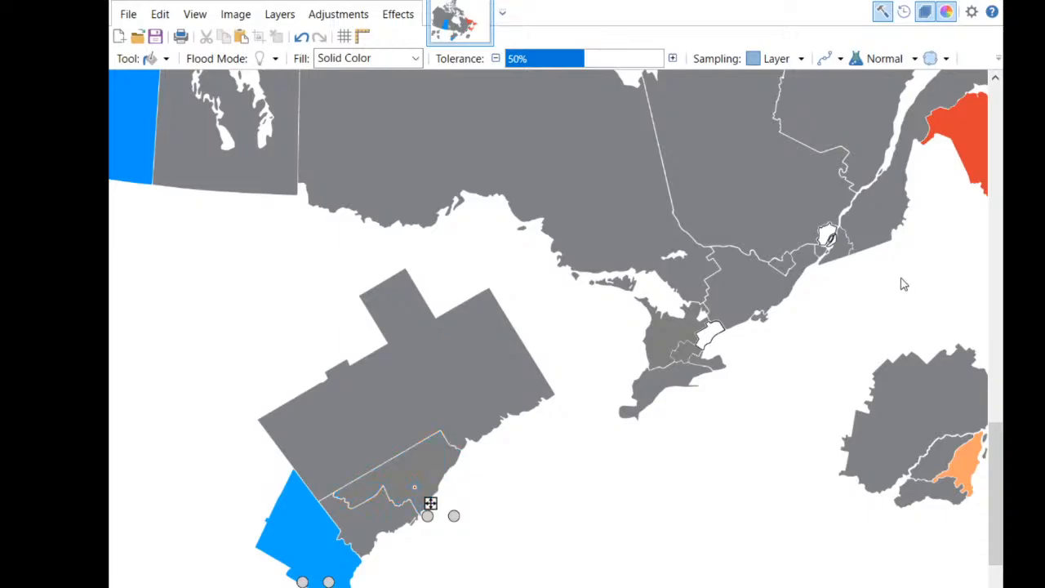
click(418, 472)
click(680, 353)
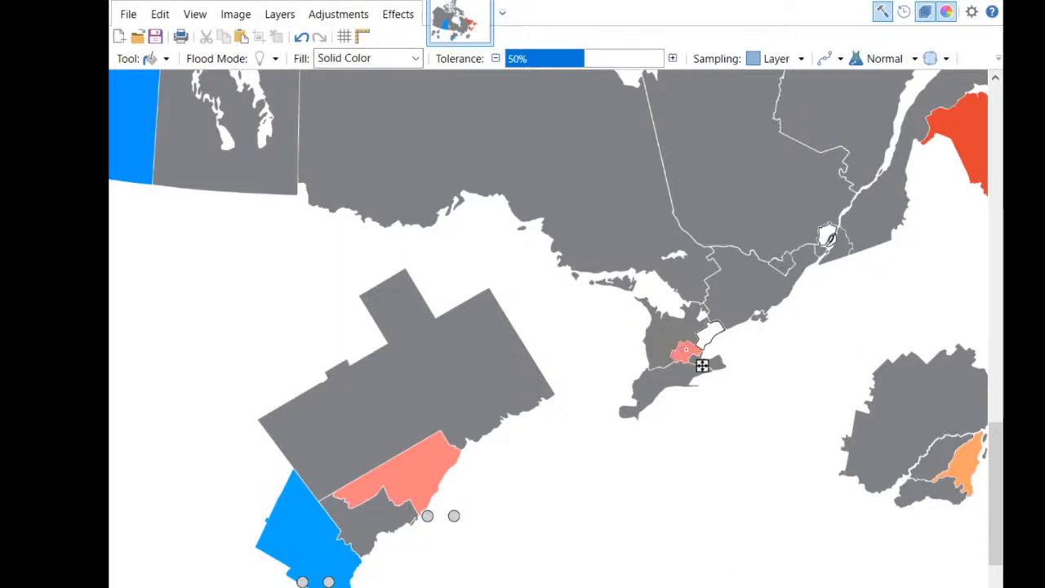
key(x)
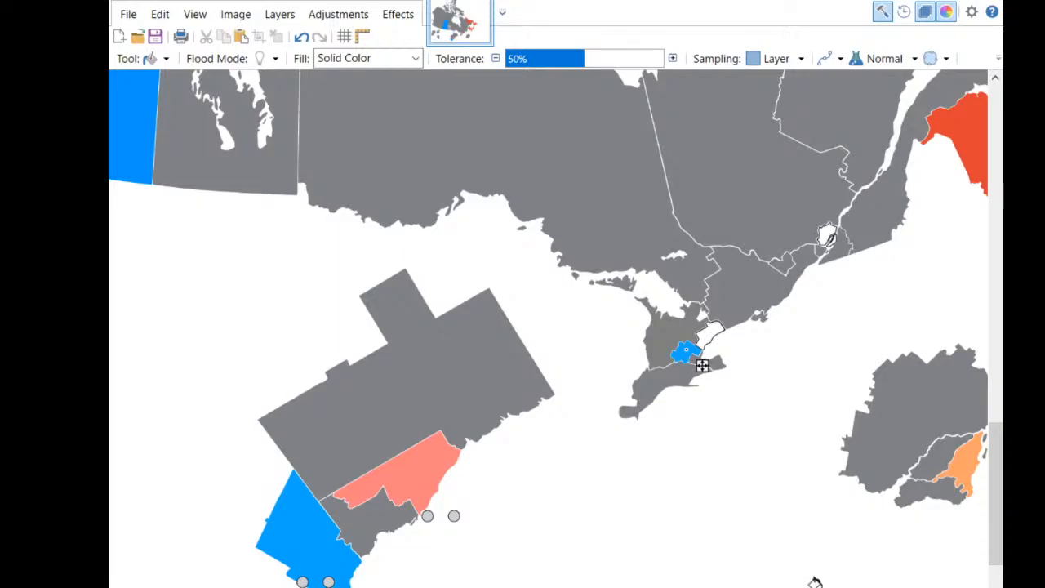
Fill Manitoba light blue and recolour Saskatchewan in the same light blue.
scroll(629, 401, down, 1)
scroll(550, 226, up, 4)
ctrl+scroll(499, 342, down, 2)
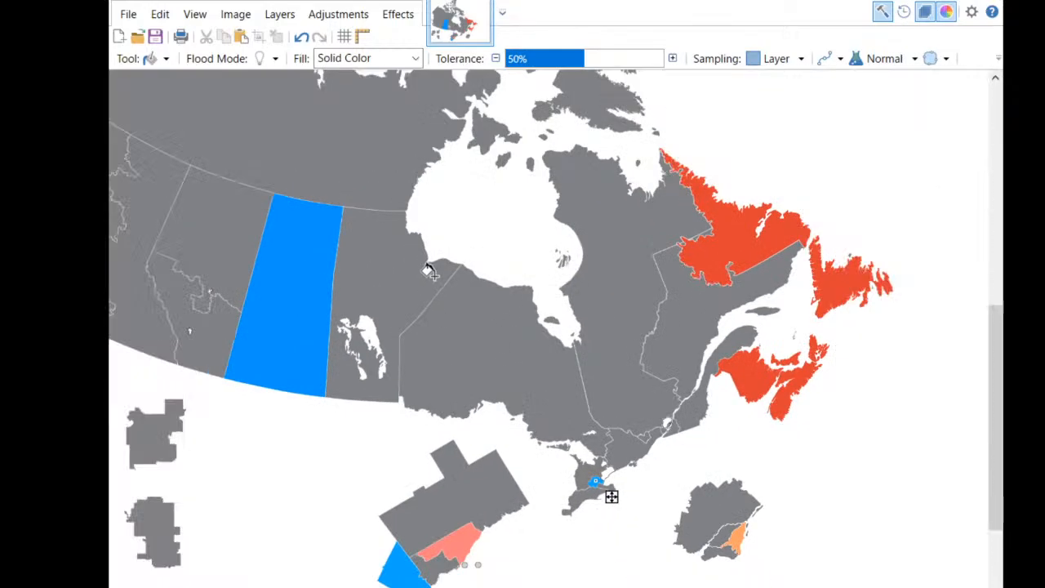
click(430, 263)
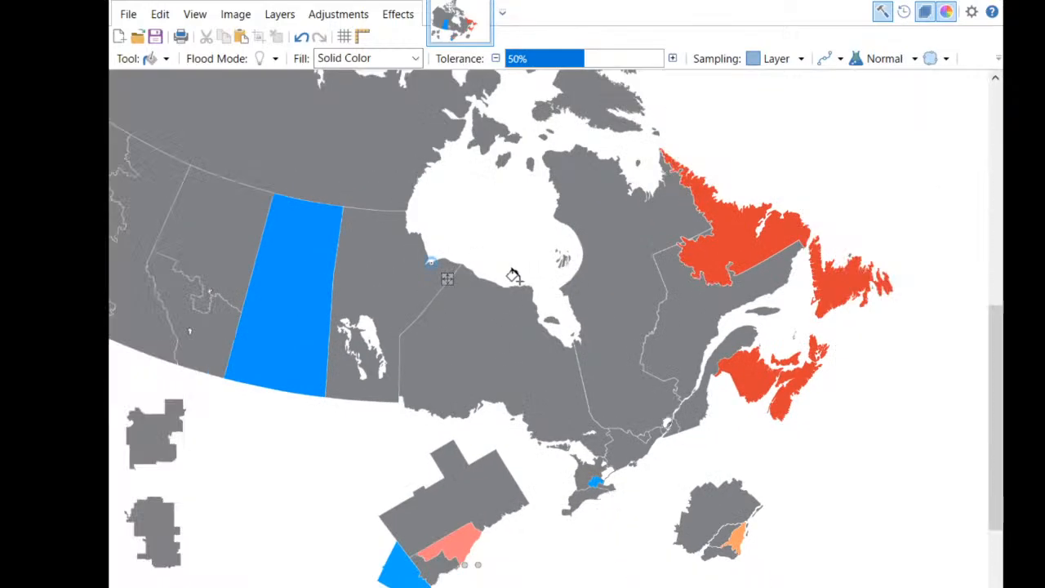
scroll(516, 277, down, 2)
click(305, 208)
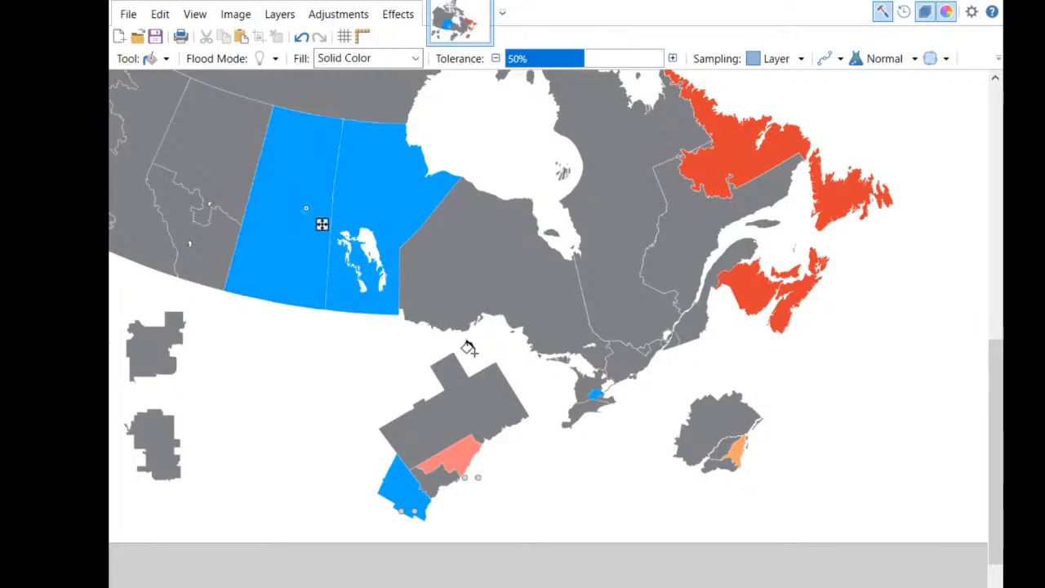
Fill southern Alberta pink while keeping Saskatchewan light blue.
scroll(555, 347, up, 2)
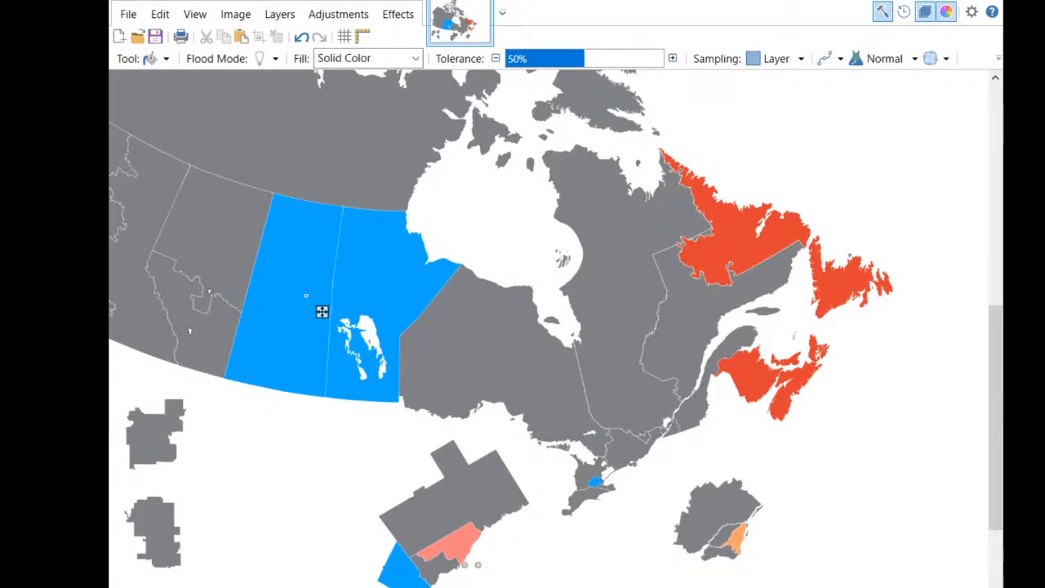
scroll(297, 282, up, 2)
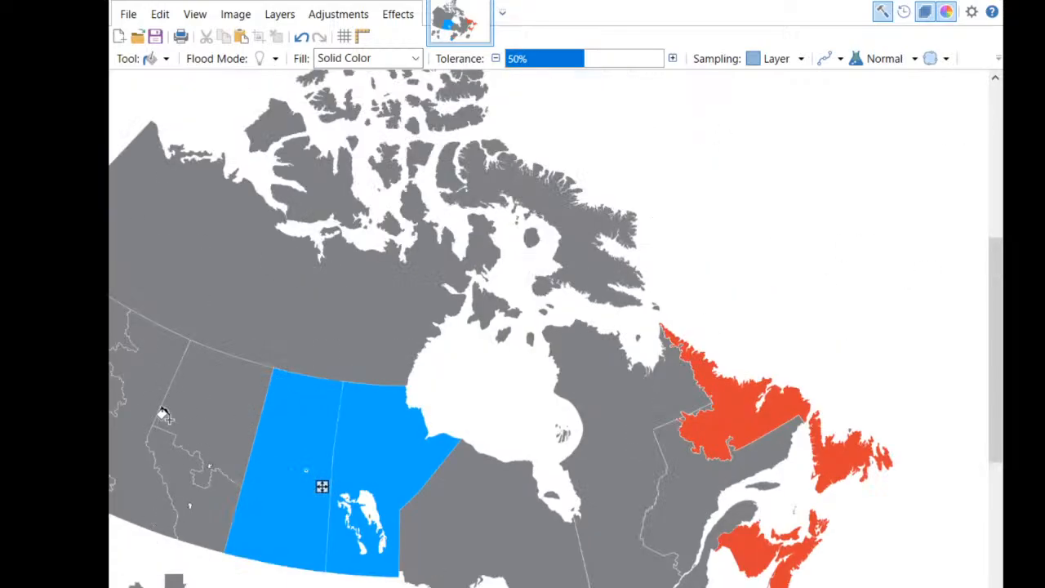
click(295, 474)
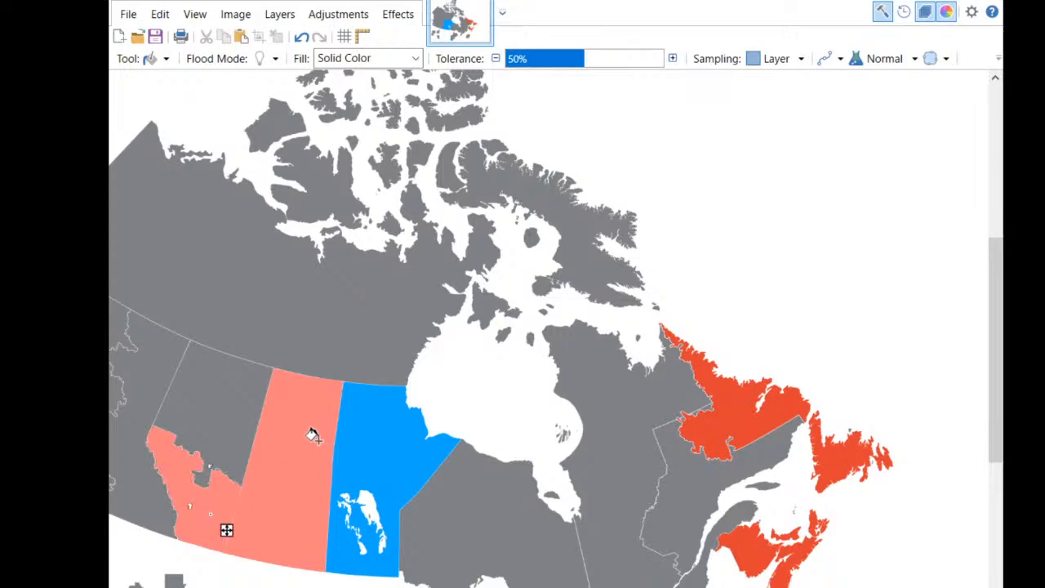
click(318, 441)
Fill northern Alberta and the two city insets below Alberta light blue.
click(995, 260)
scroll(339, 455, down, 3)
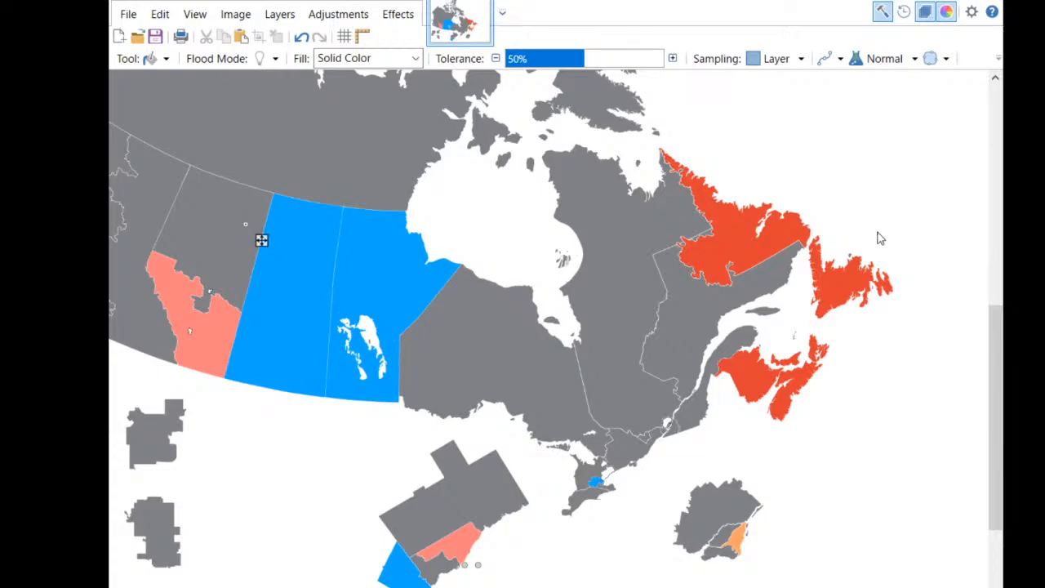
click(896, 294)
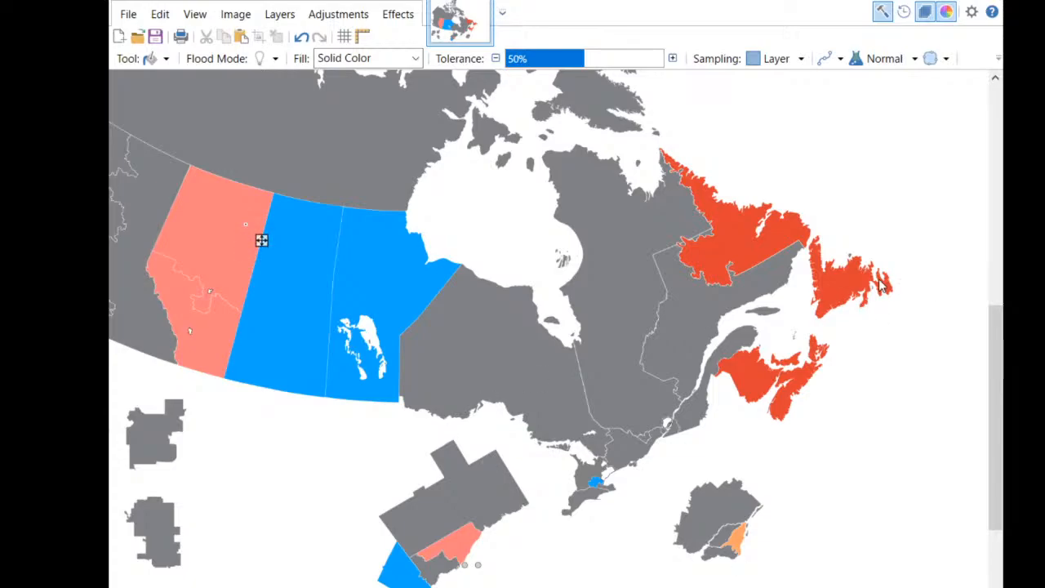
click(245, 224)
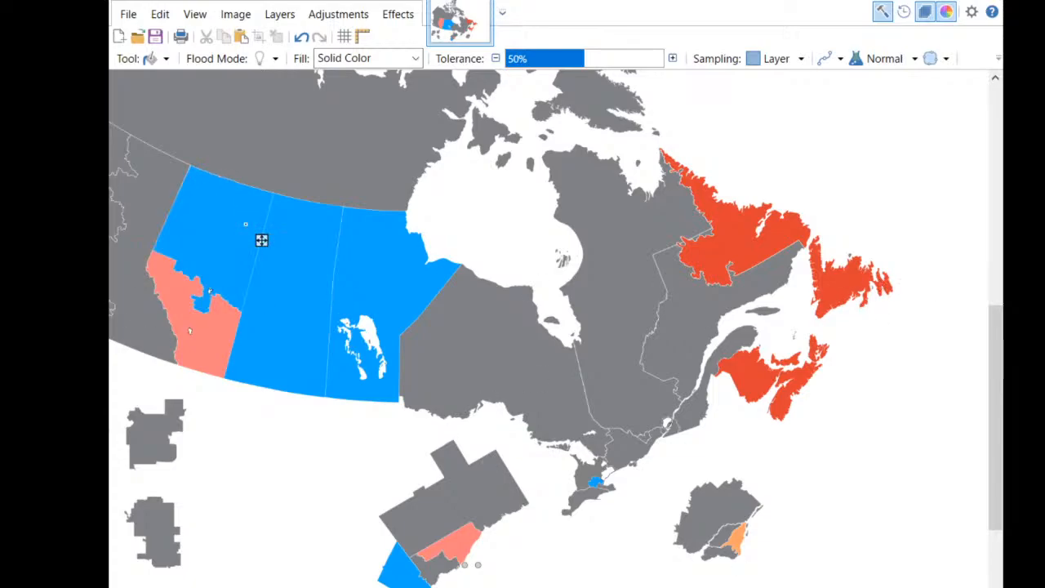
click(149, 434)
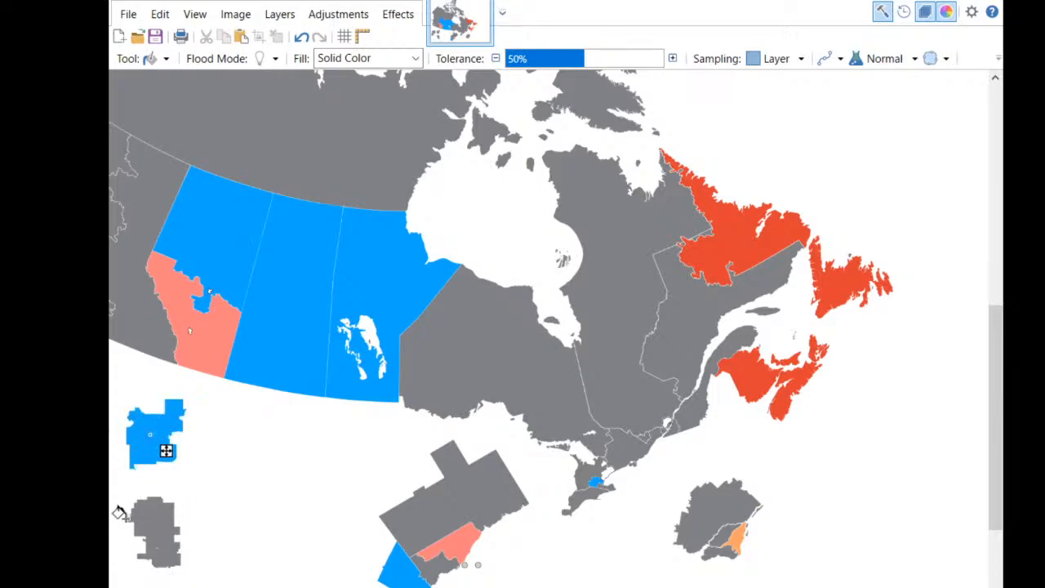
click(160, 527)
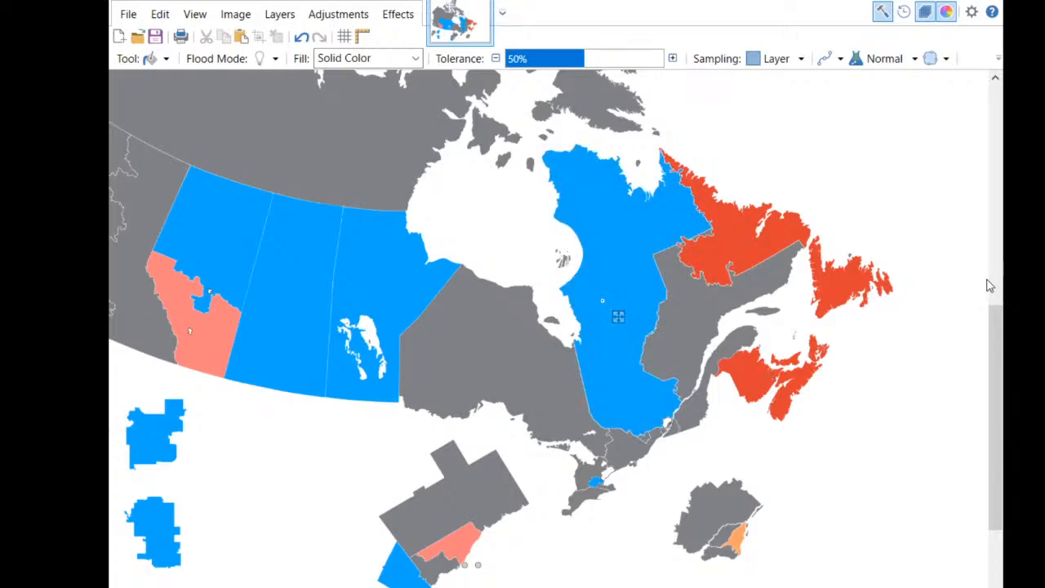
Recolour northern Quebec cyan and finish its fill.
click(976, 253)
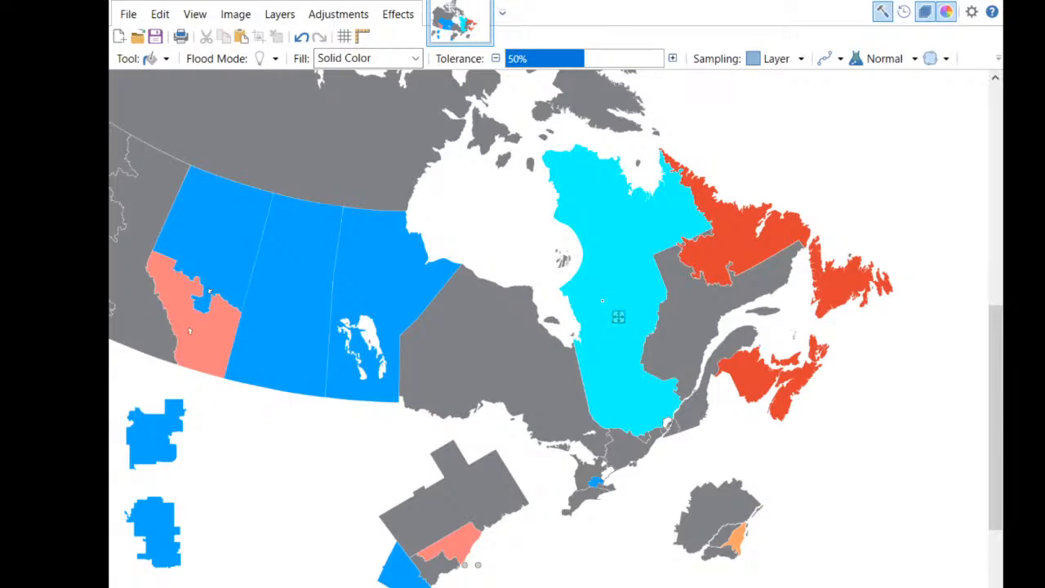
drag(618, 316, 784, 316)
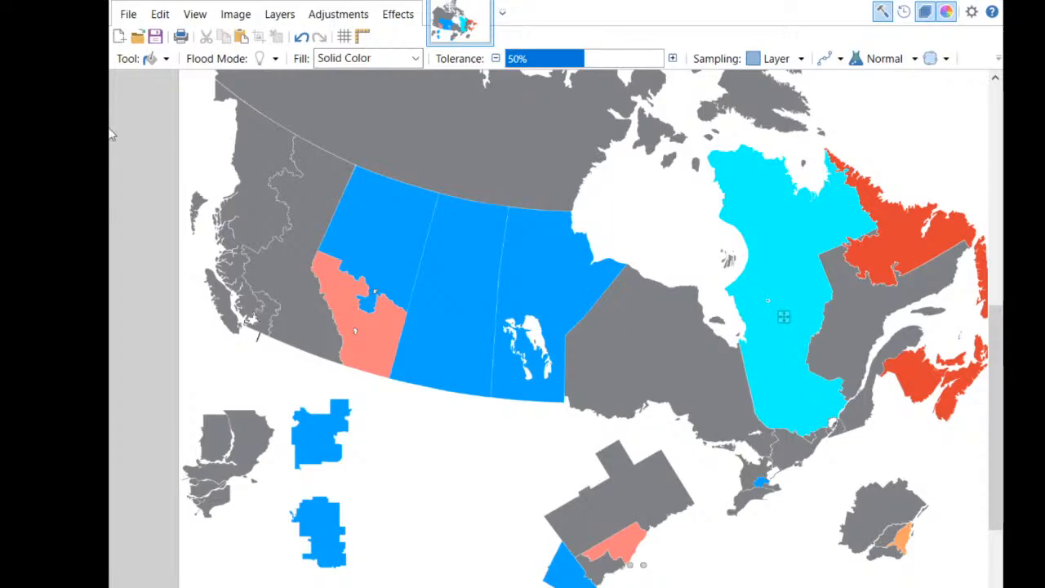
key(s)
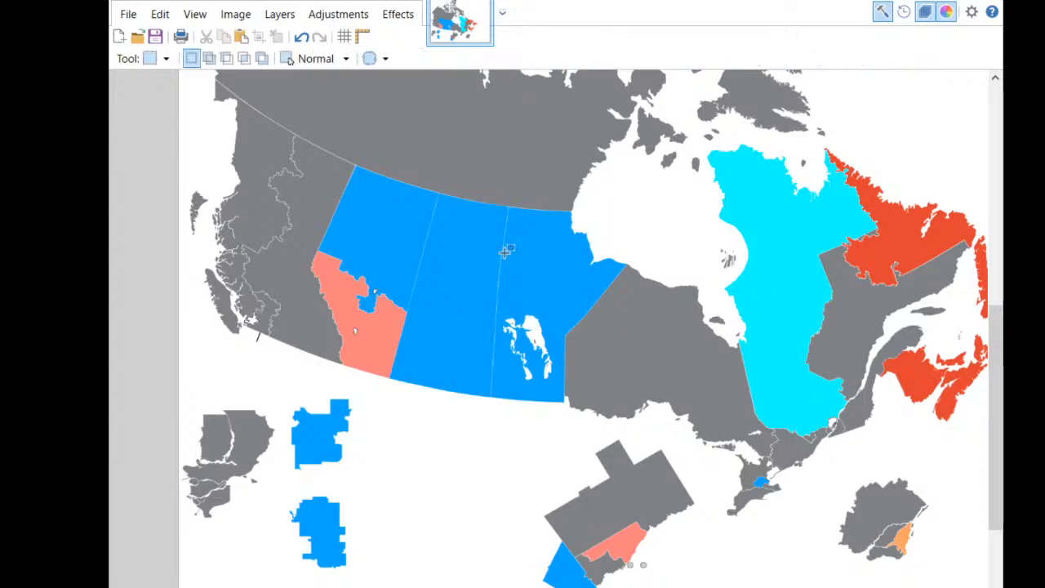
key(f)
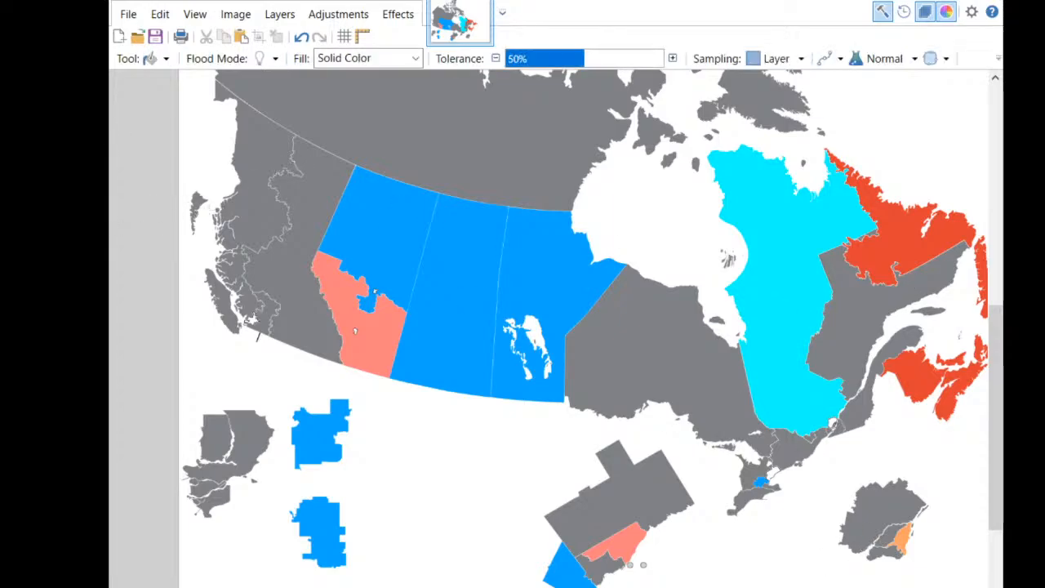
Fill the eastern district of the inset below Quebec orange, and its central and large northwestern districts light orange.
click(909, 550)
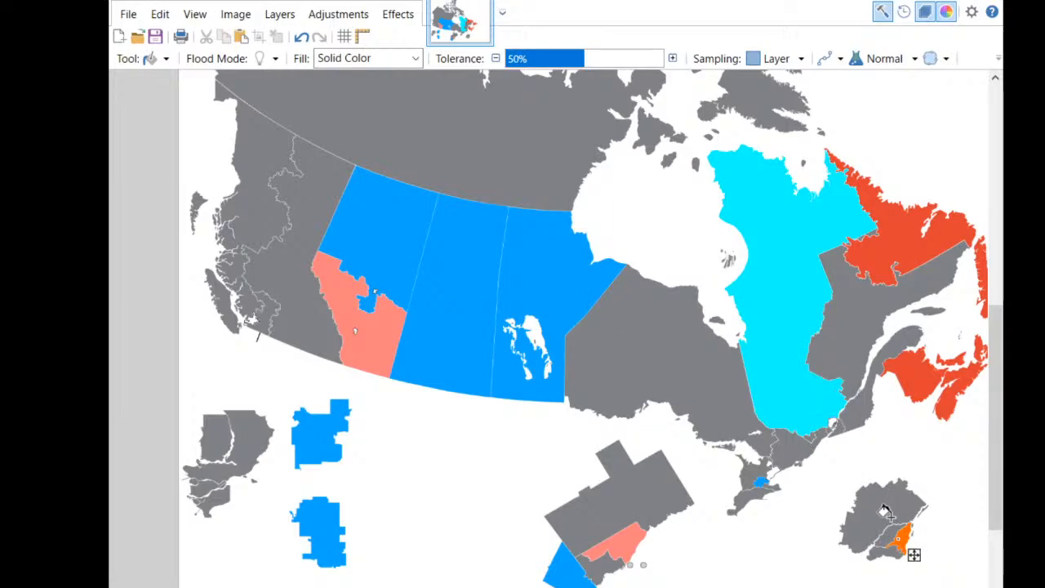
click(886, 539)
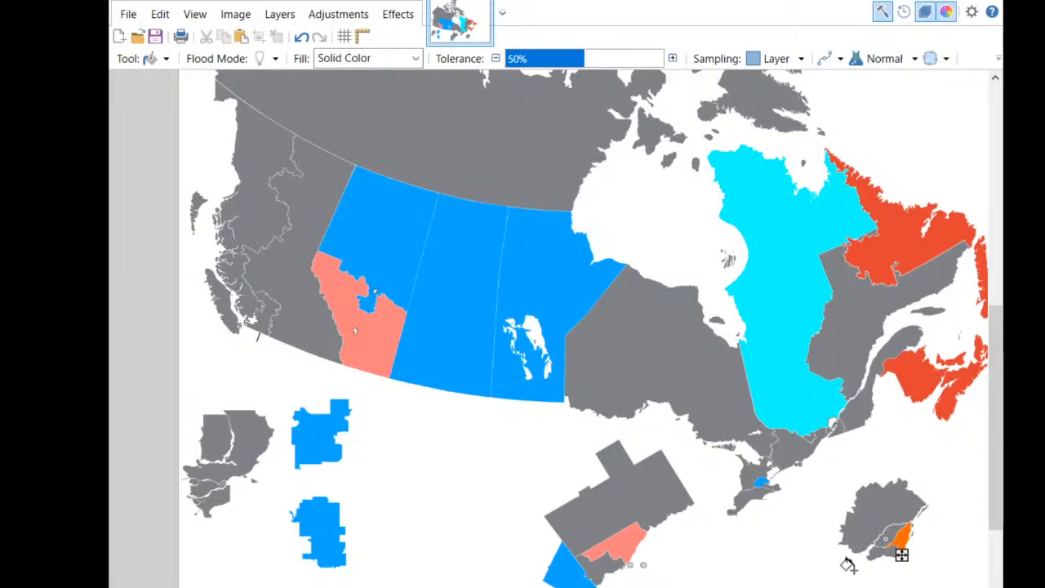
click(875, 520)
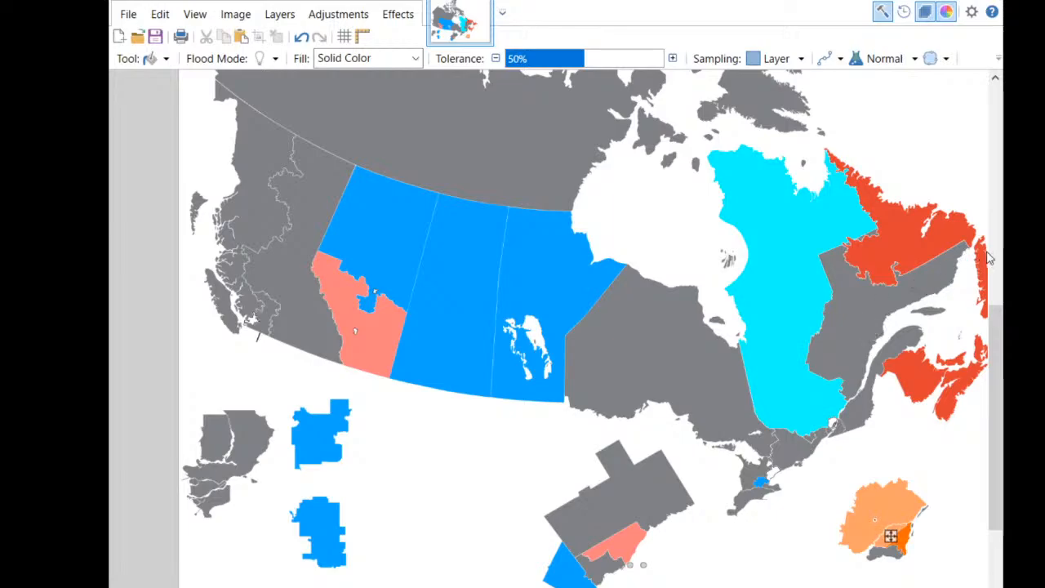
Fill eastern Ontario and northern Ontario light blue.
click(800, 451)
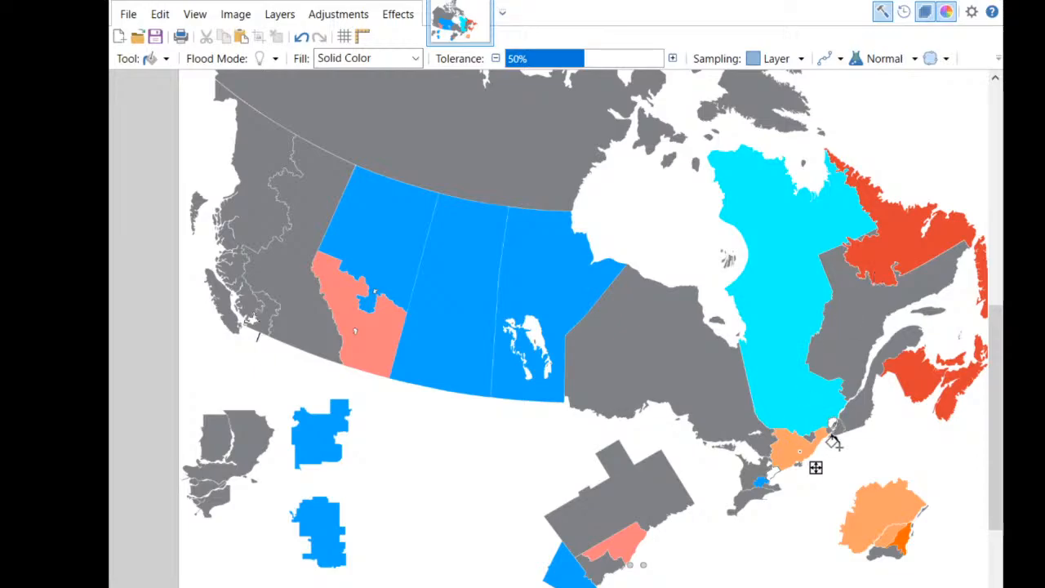
key(x)
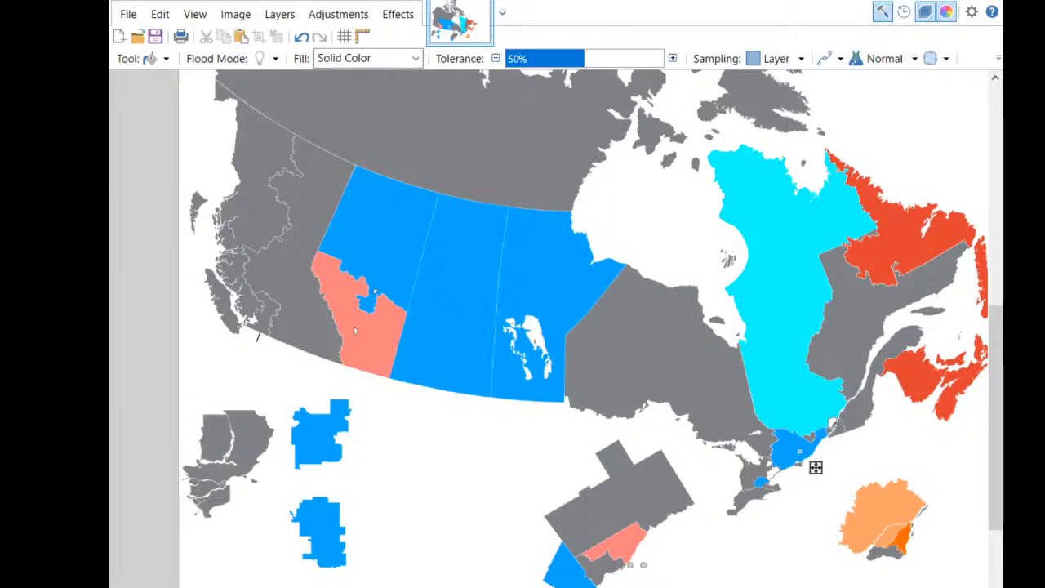
click(649, 358)
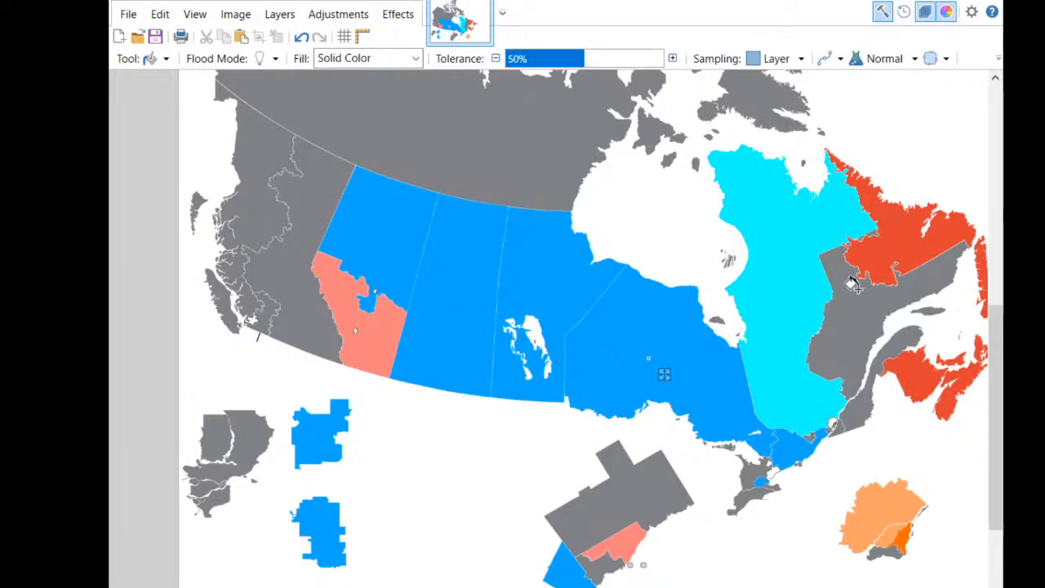
Fill Ontario's southwestern peninsula light orange and the large northern area of the inset south of Ontario pink.
click(757, 496)
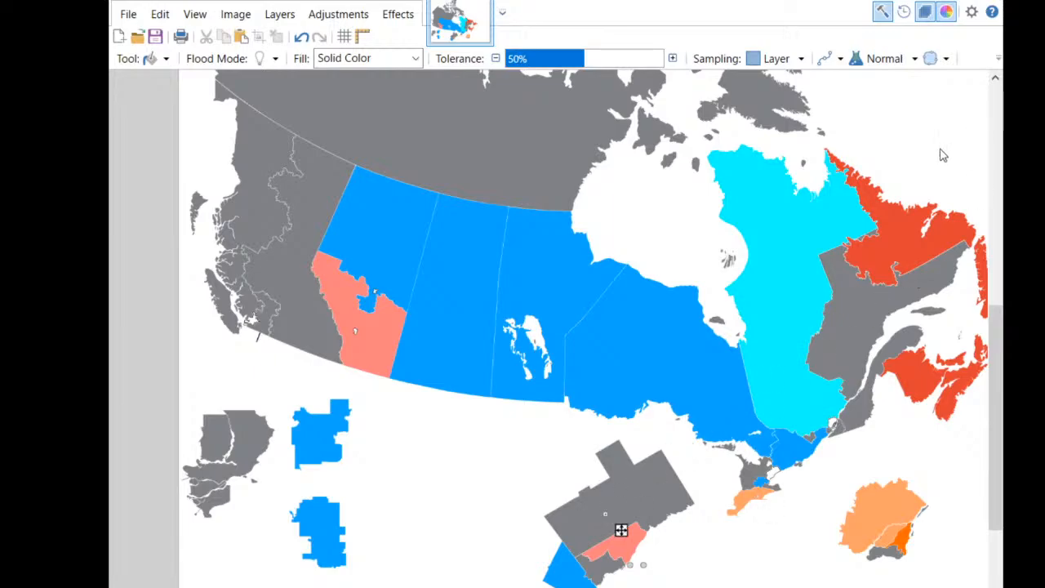
click(658, 462)
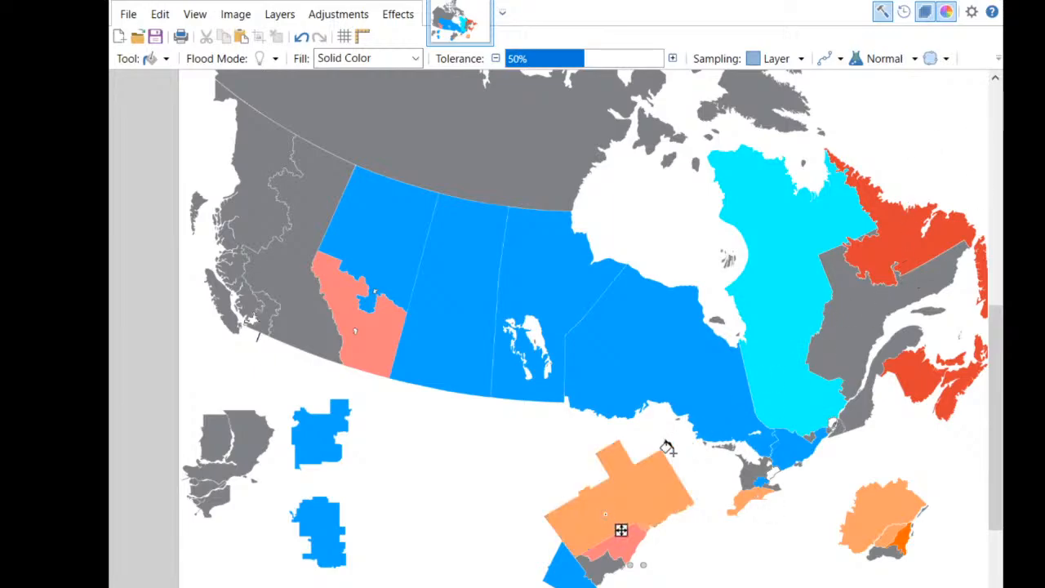
click(645, 489)
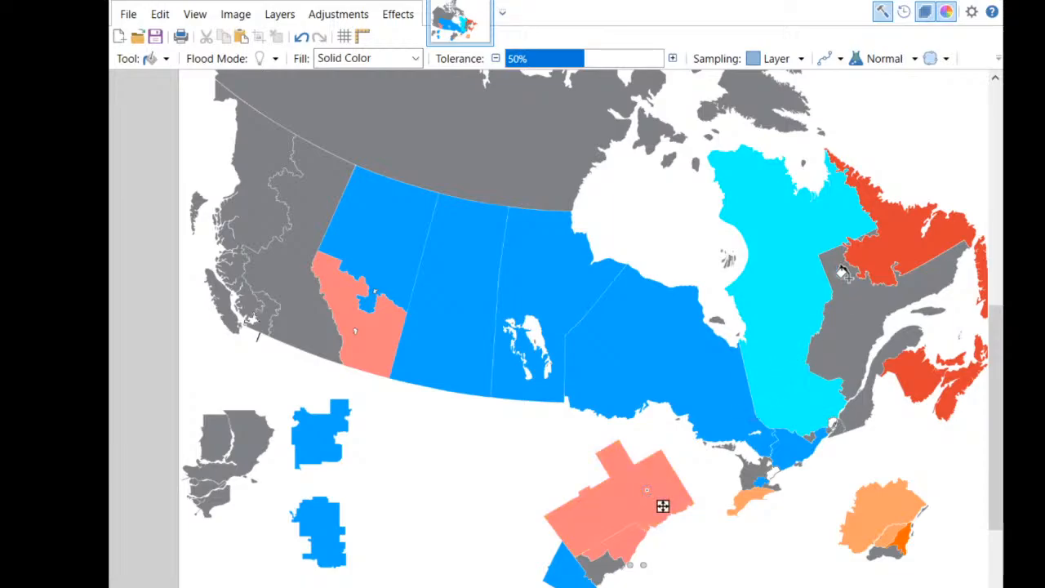
Fill eastern Quebec cyan and return northern Quebec to grey.
click(836, 326)
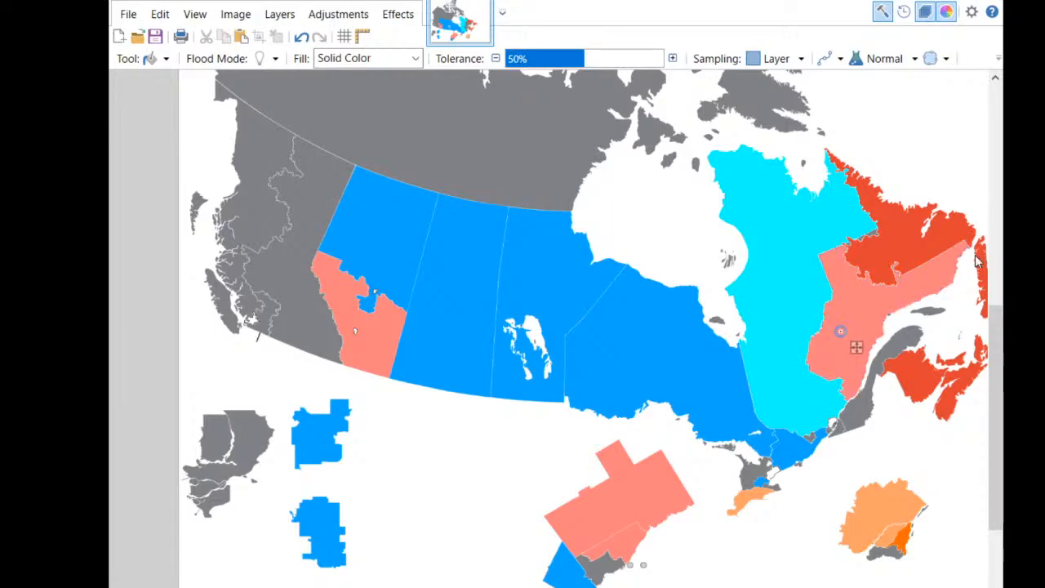
click(821, 341)
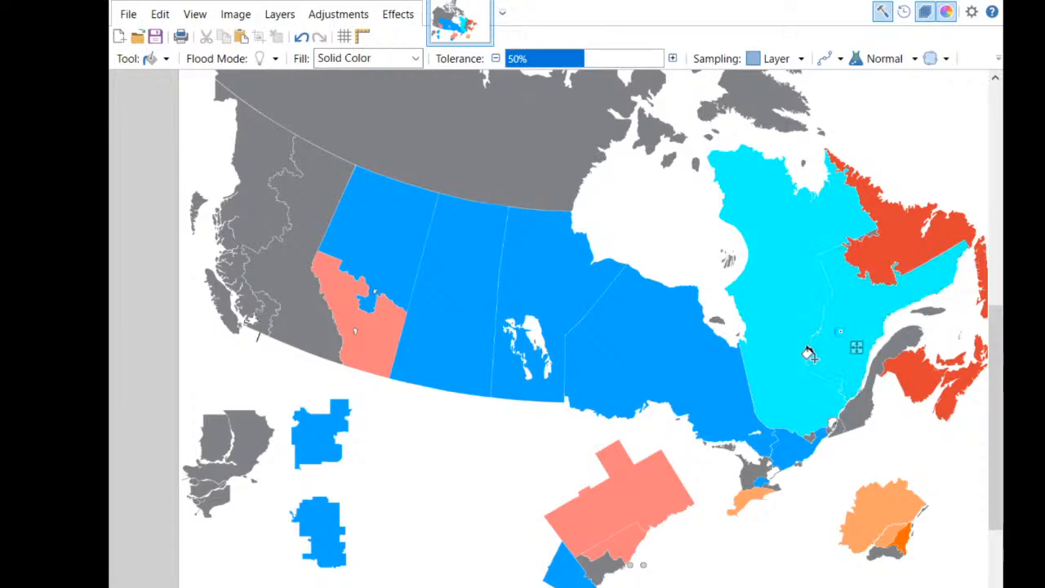
click(775, 302)
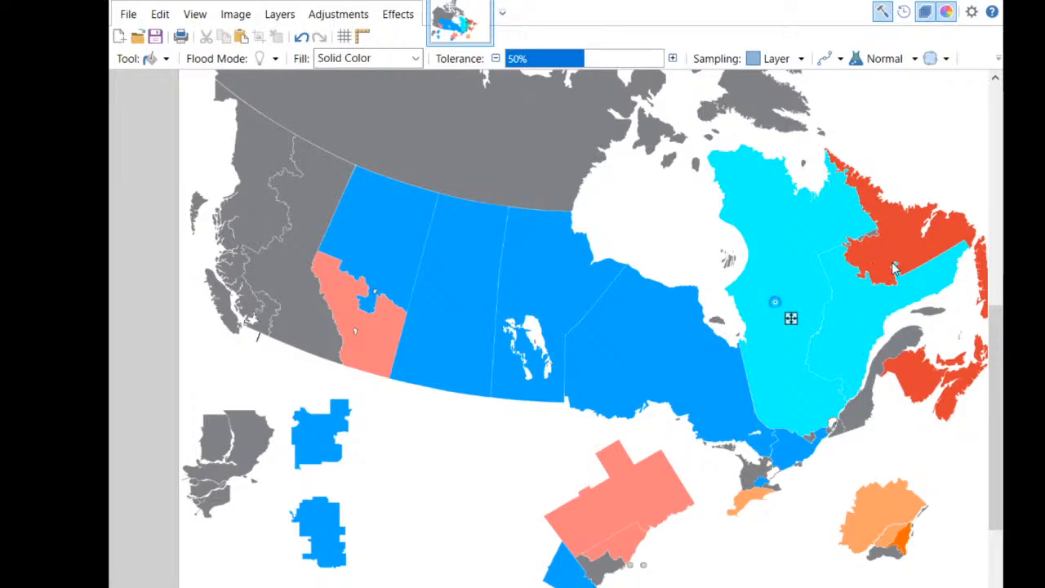
key(x)
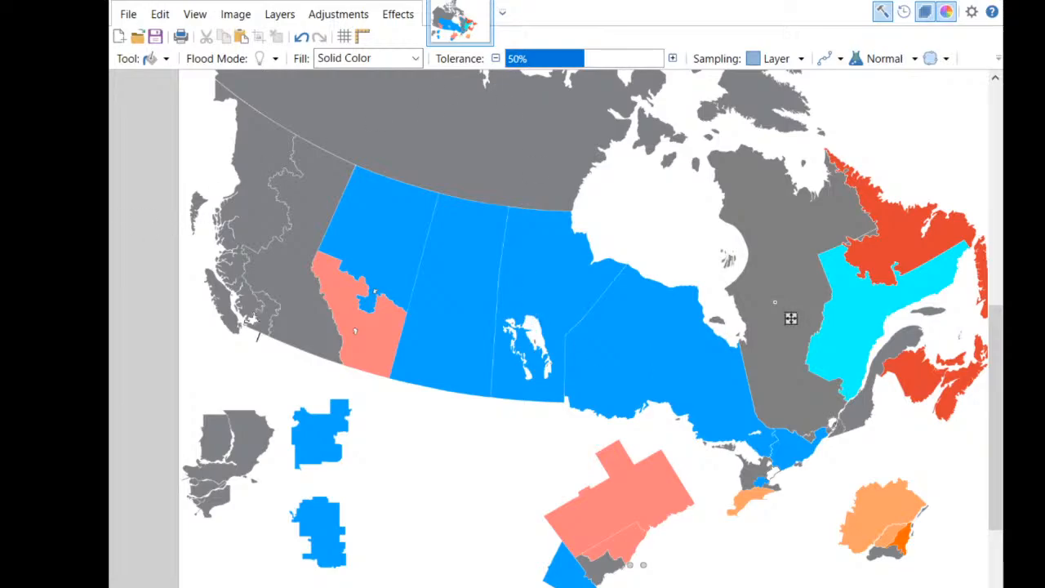
key(s)
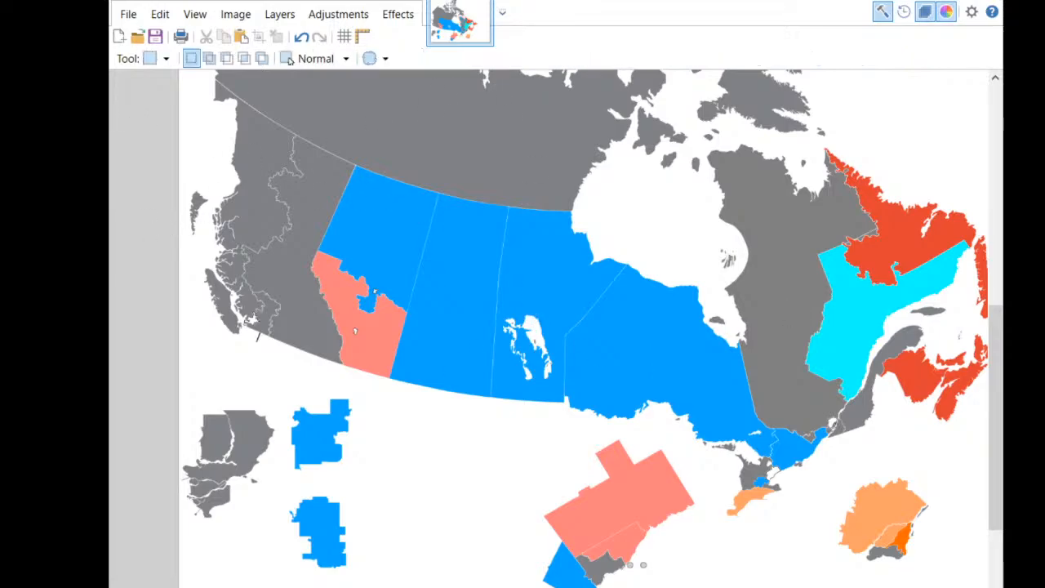
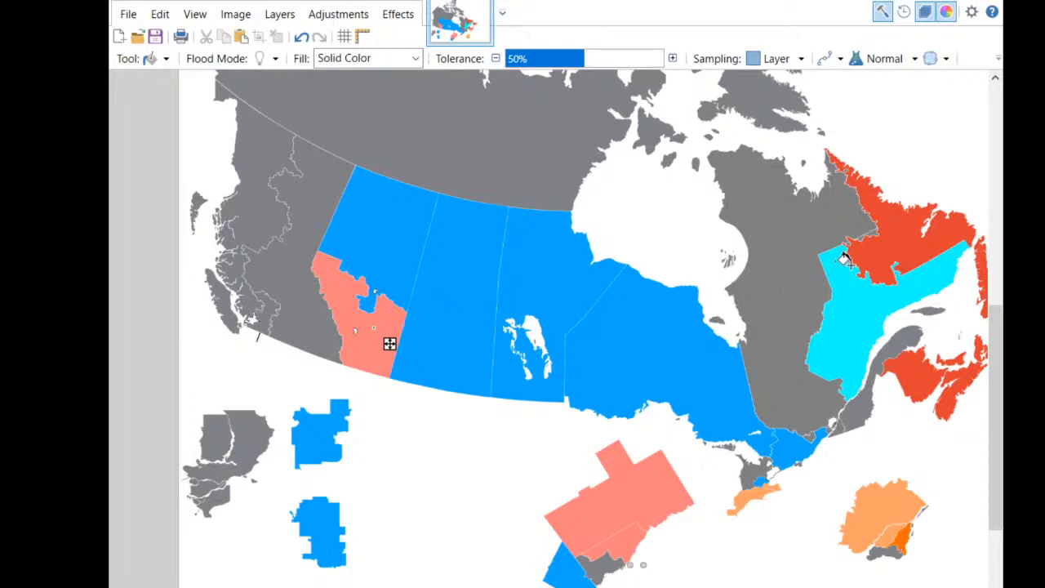
Fill southern Alberta blue and Quebec's strip south of the St. Lawrence cyan.
click(373, 328)
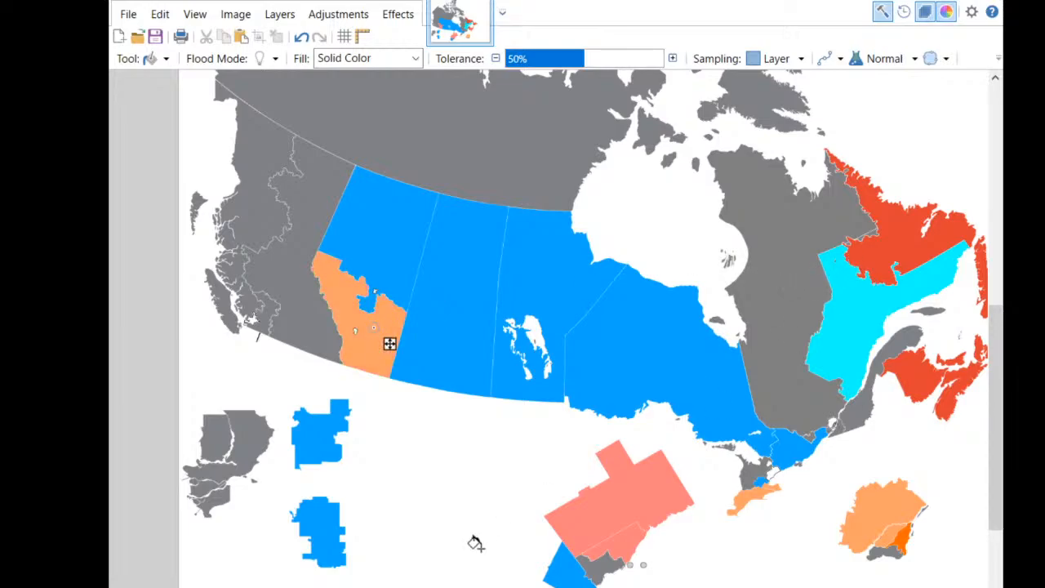
key(x)
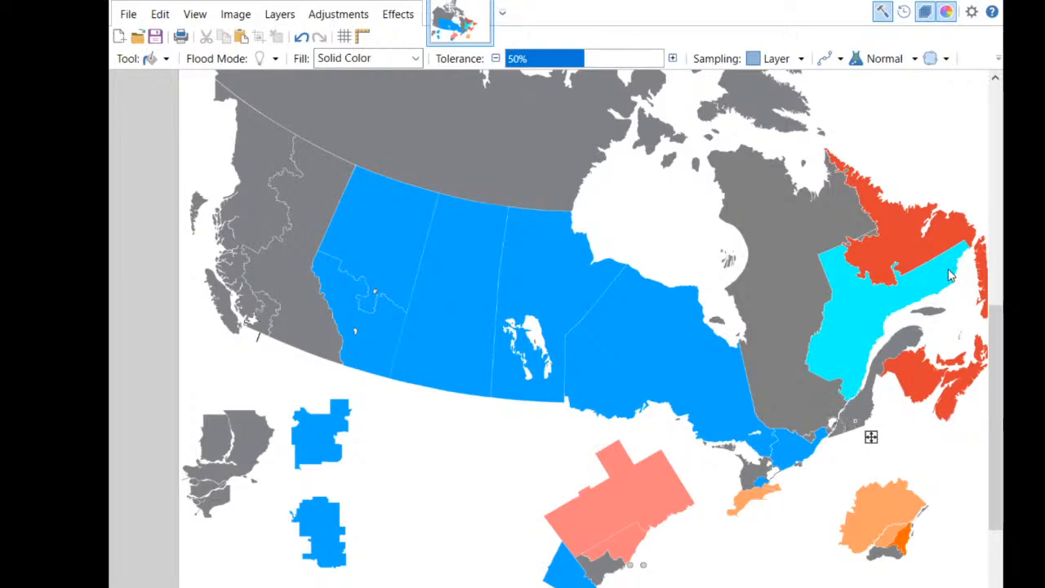
click(919, 274)
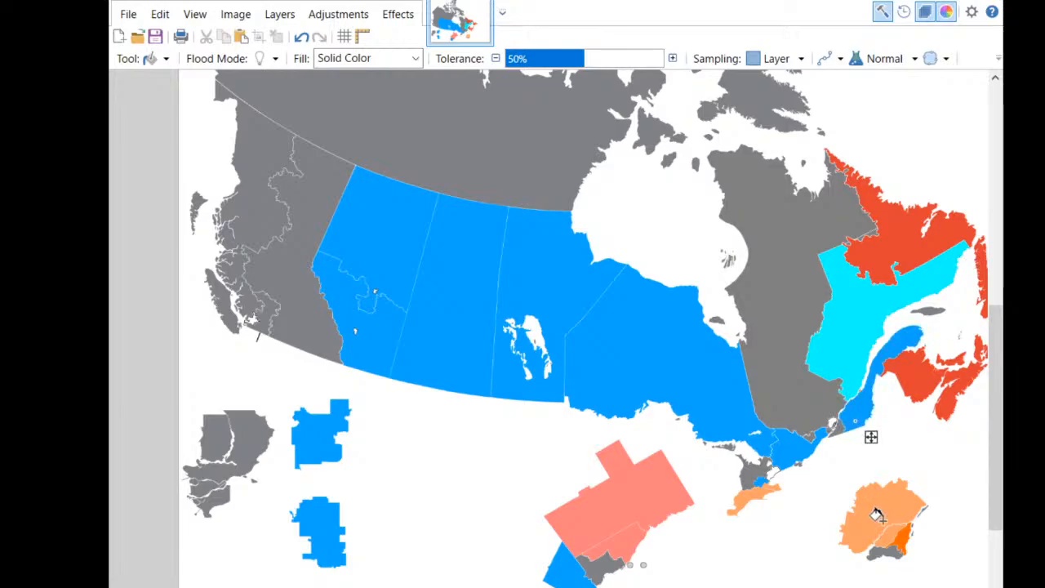
key(x)
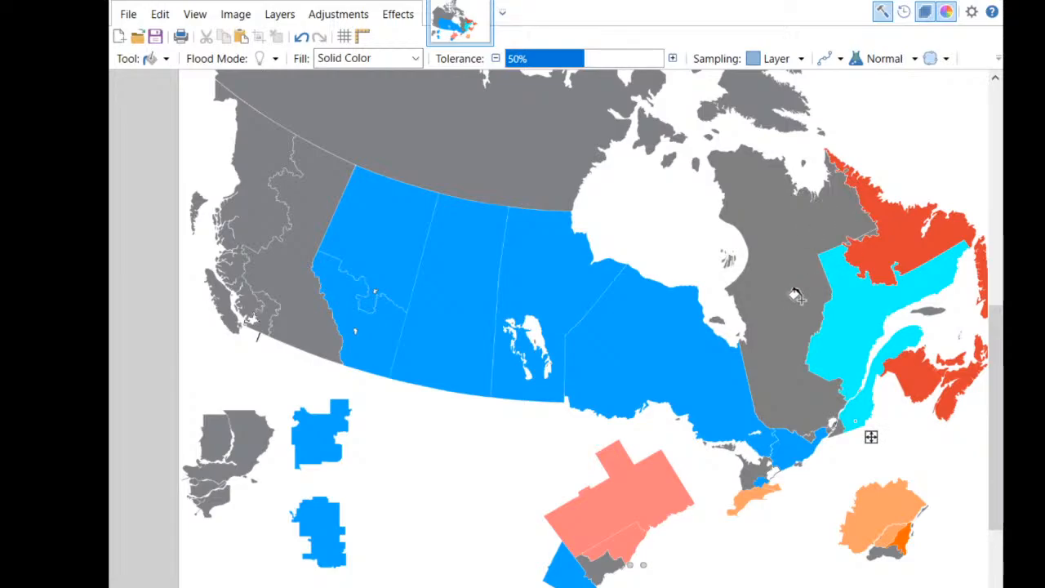
Fill northern Quebec pink and the small grey district at the southwestern end of Quebec's south shore cyan.
click(779, 334)
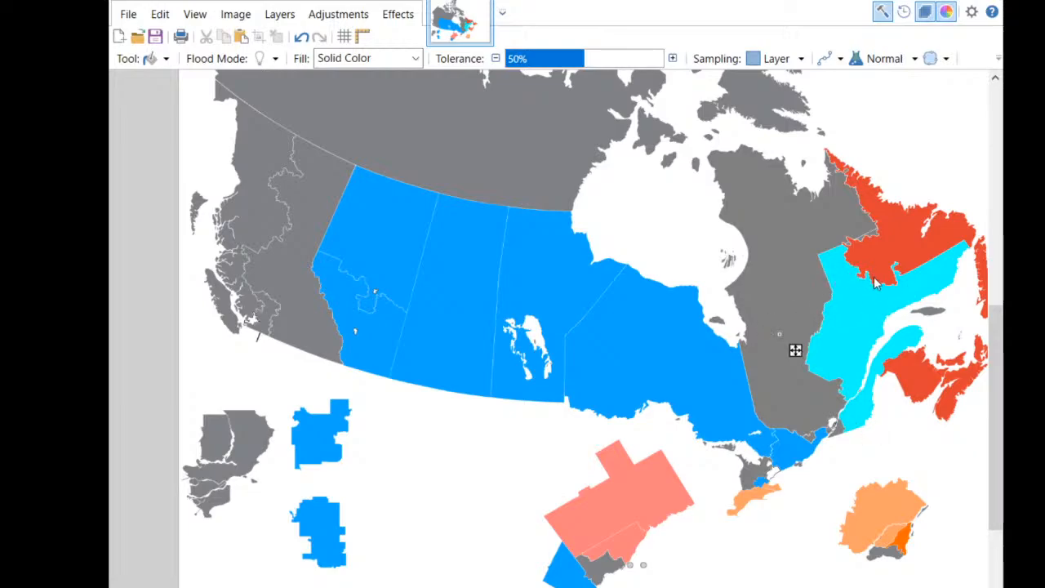
click(900, 280)
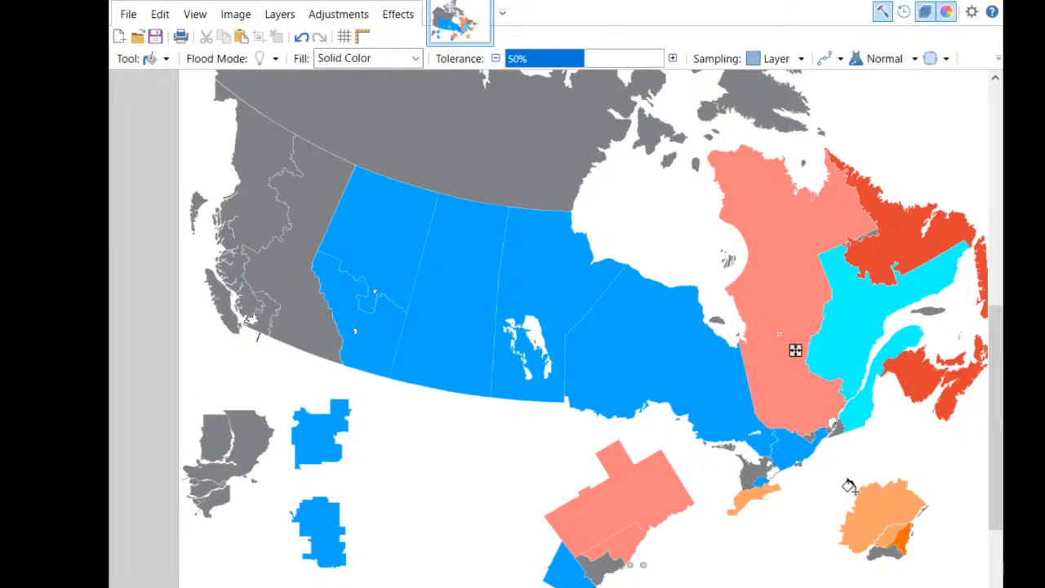
click(835, 426)
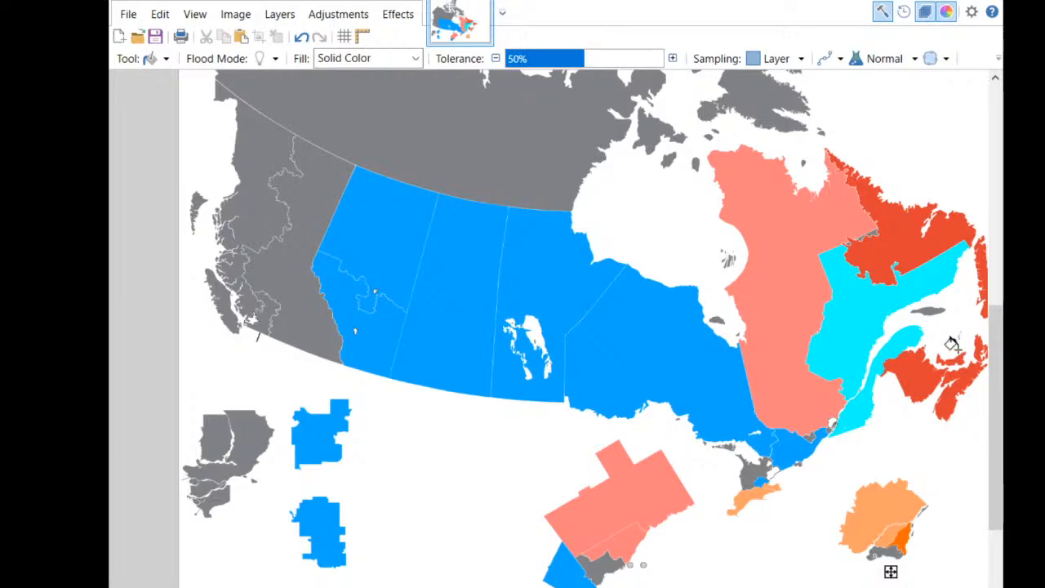
Fill the southern, central and large northwestern districts of the inset below Quebec pink, plus the small grey district on the Ontario–Quebec border.
click(914, 266)
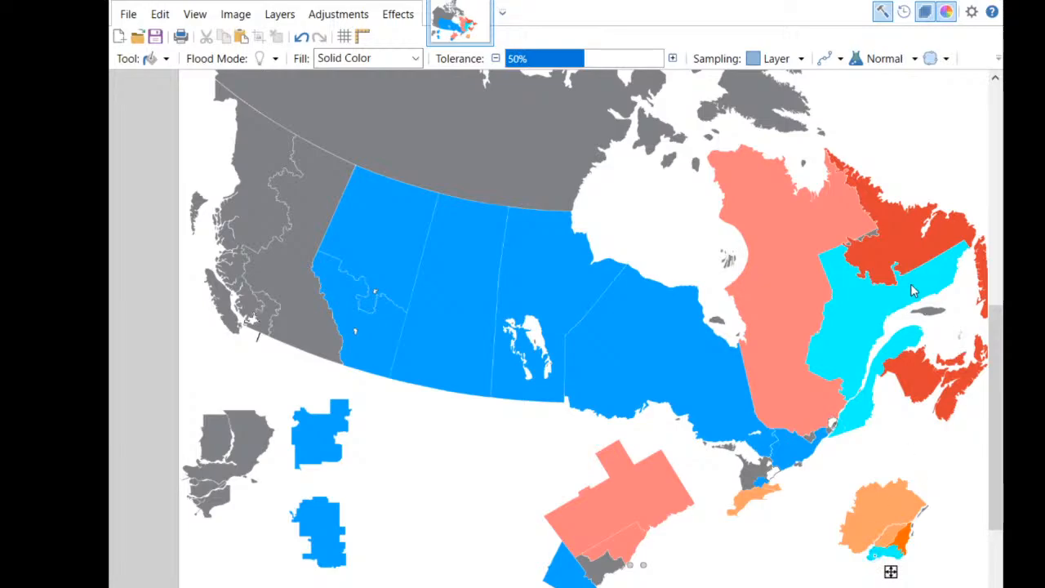
click(884, 554)
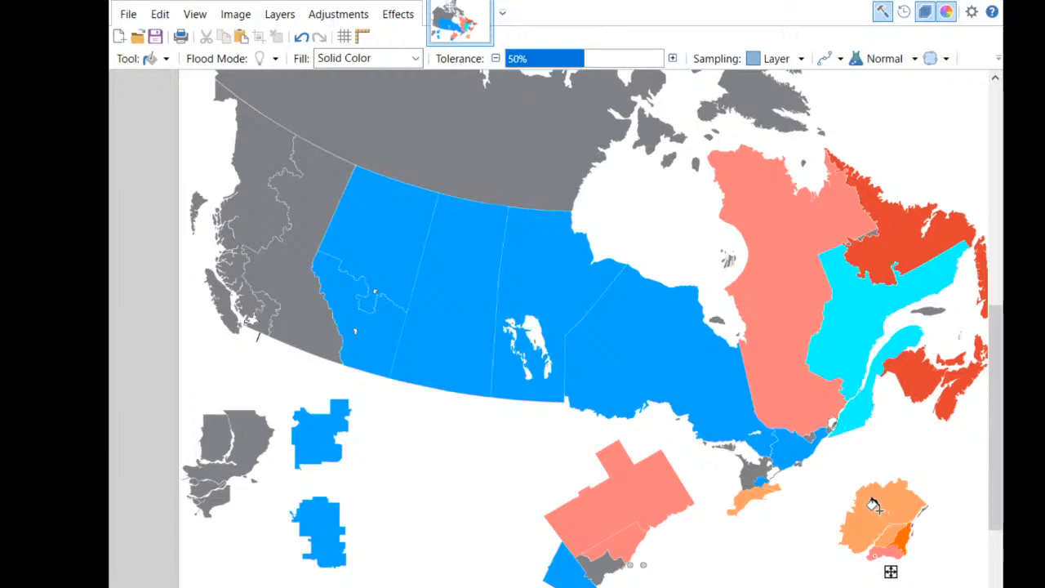
click(886, 542)
click(895, 526)
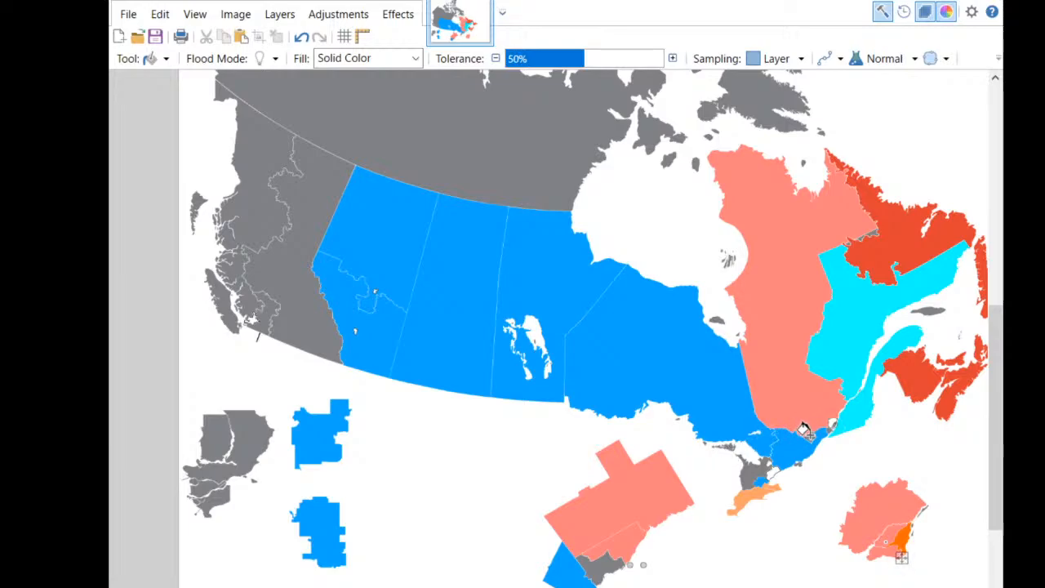
click(825, 450)
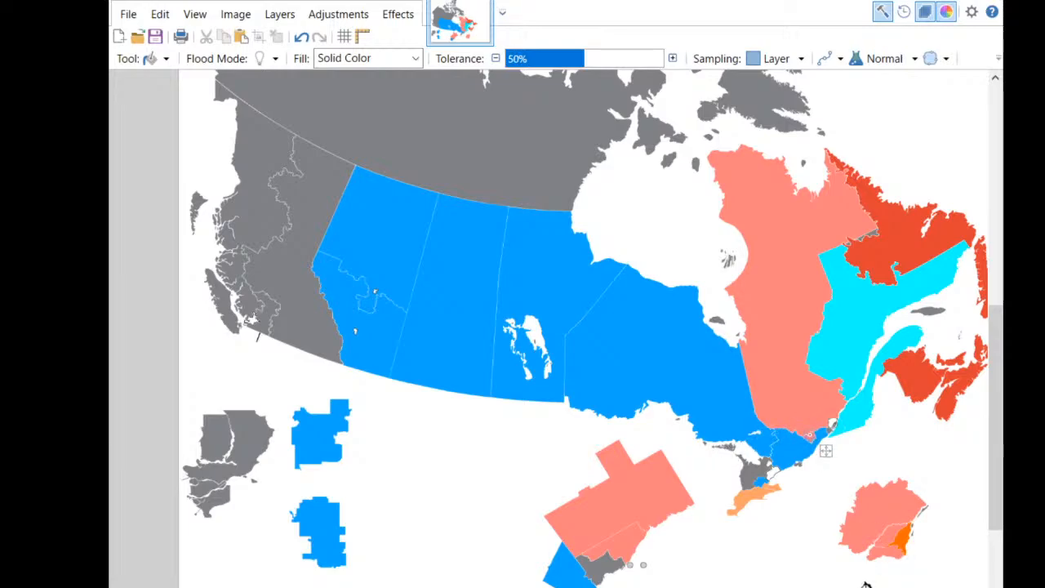
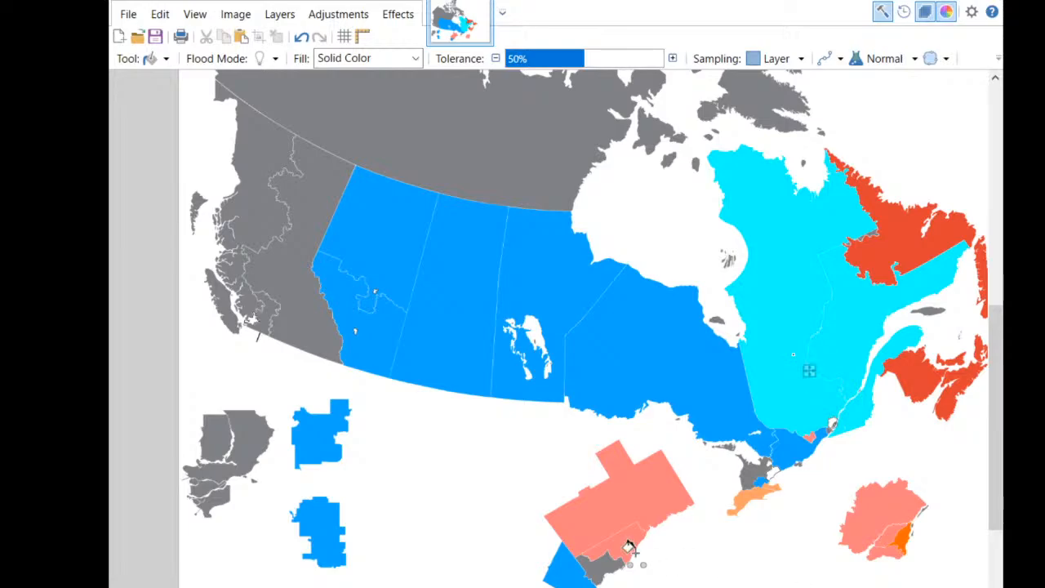
Recolour the small pink district on the Ontario–Quebec border light orange.
scroll(833, 441, up, 3)
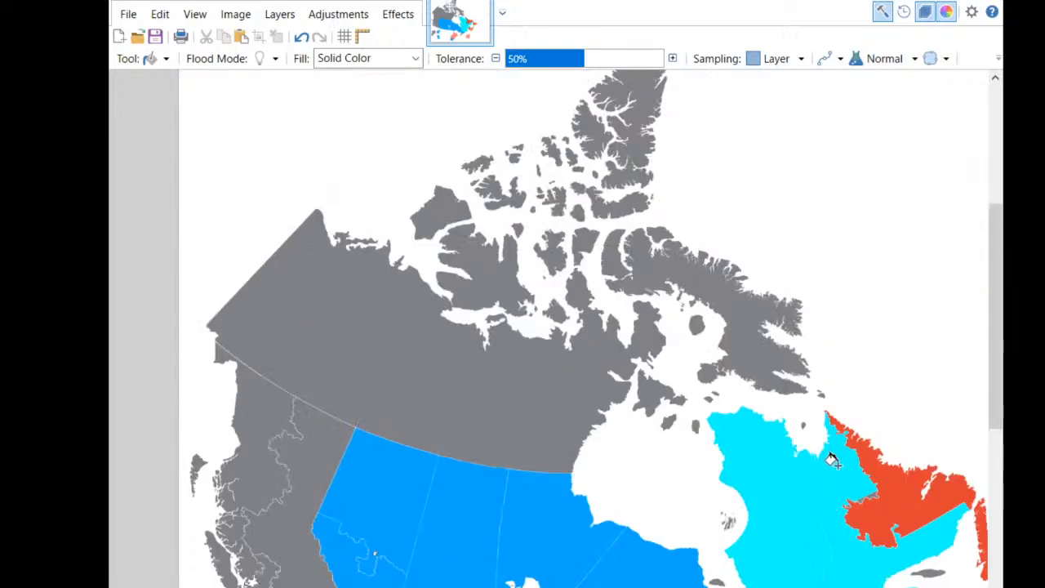
scroll(821, 425, down, 3)
scroll(841, 351, up, 1)
scroll(844, 349, up, 2)
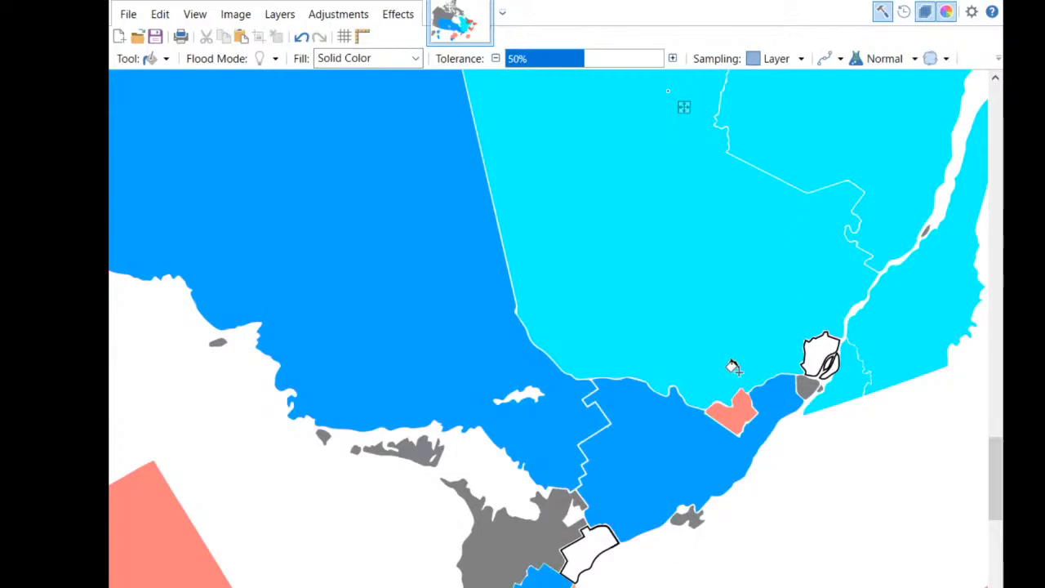
click(739, 421)
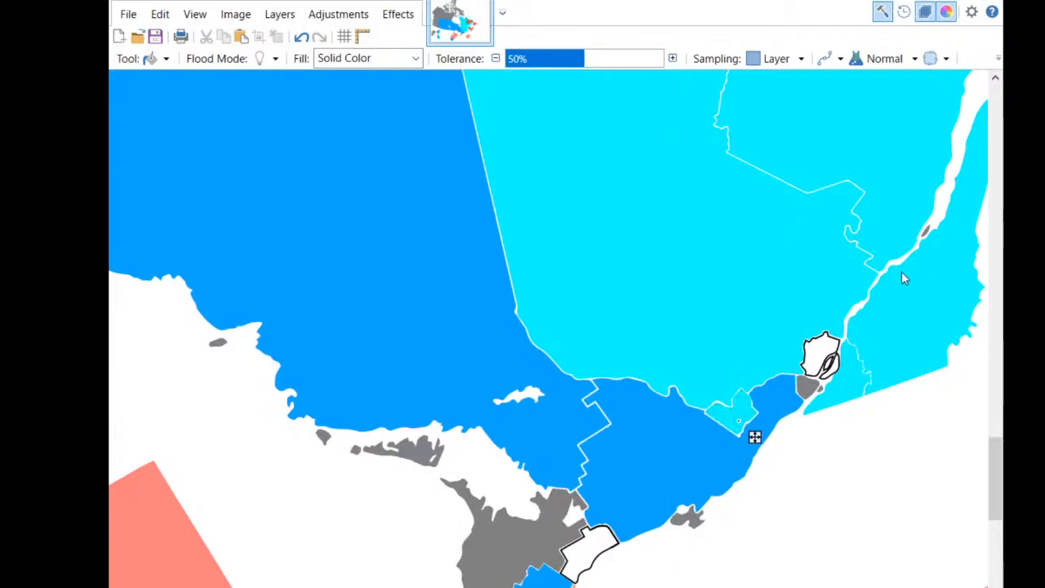
key(ctrl+z)
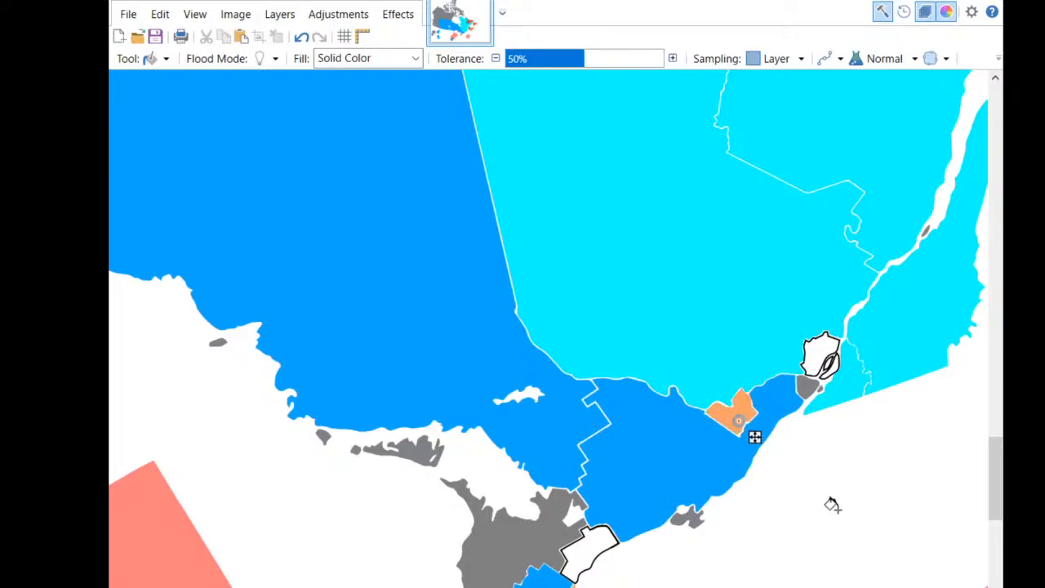
Recolour northern Ontario pink.
scroll(828, 460, down, 3)
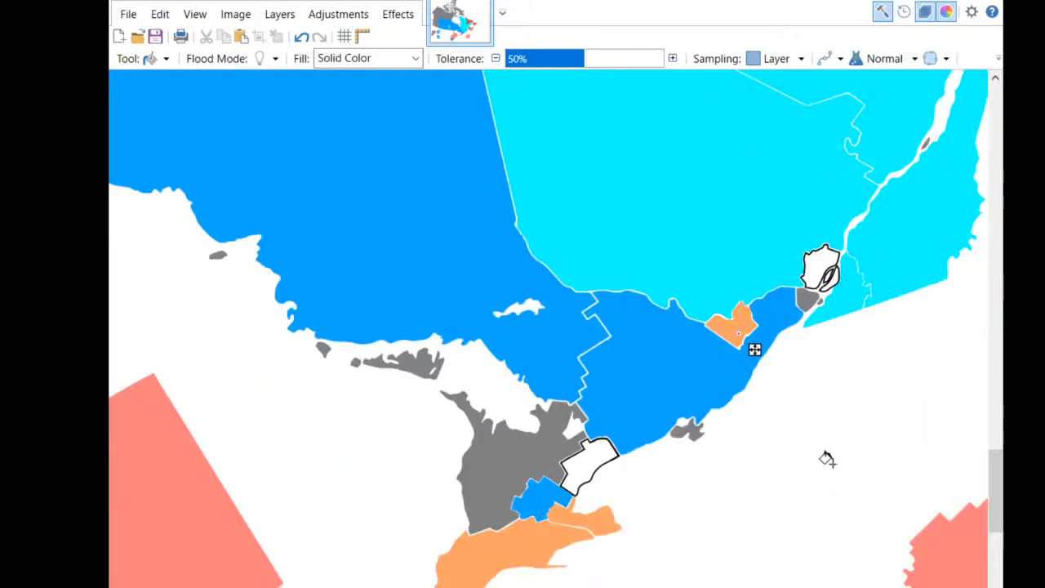
scroll(776, 412, down, 2)
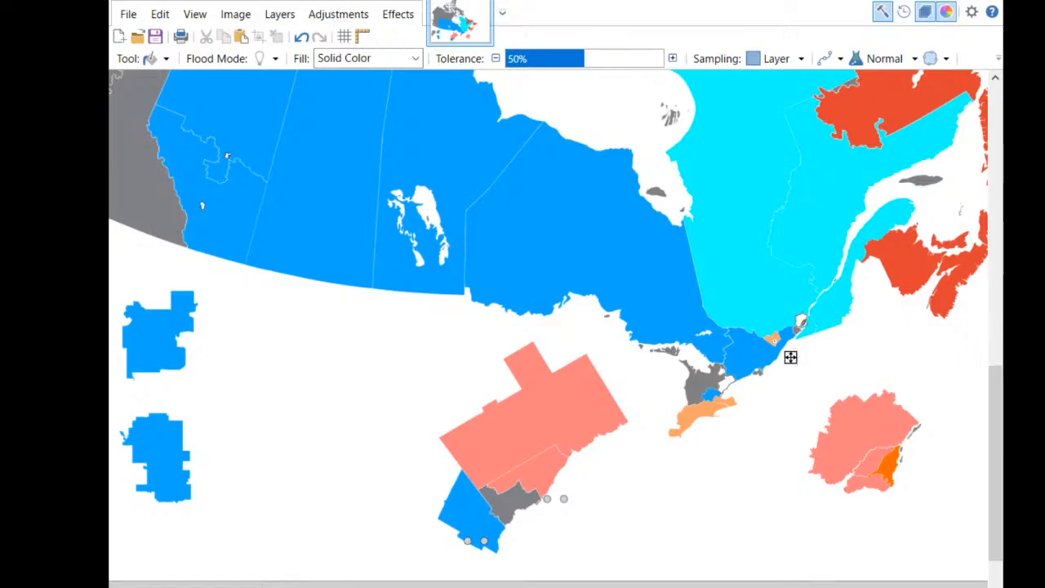
click(588, 273)
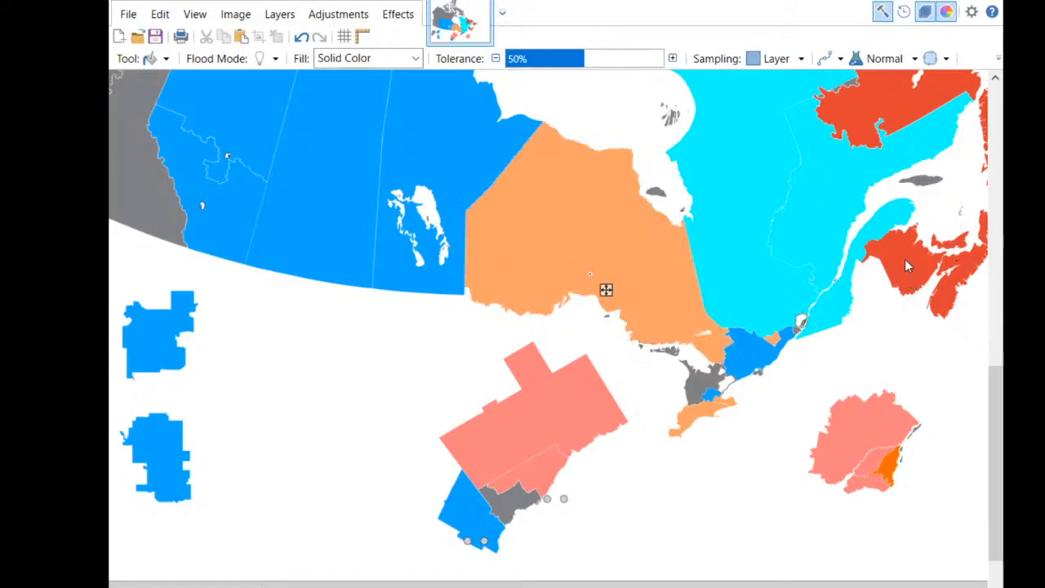
key(x)
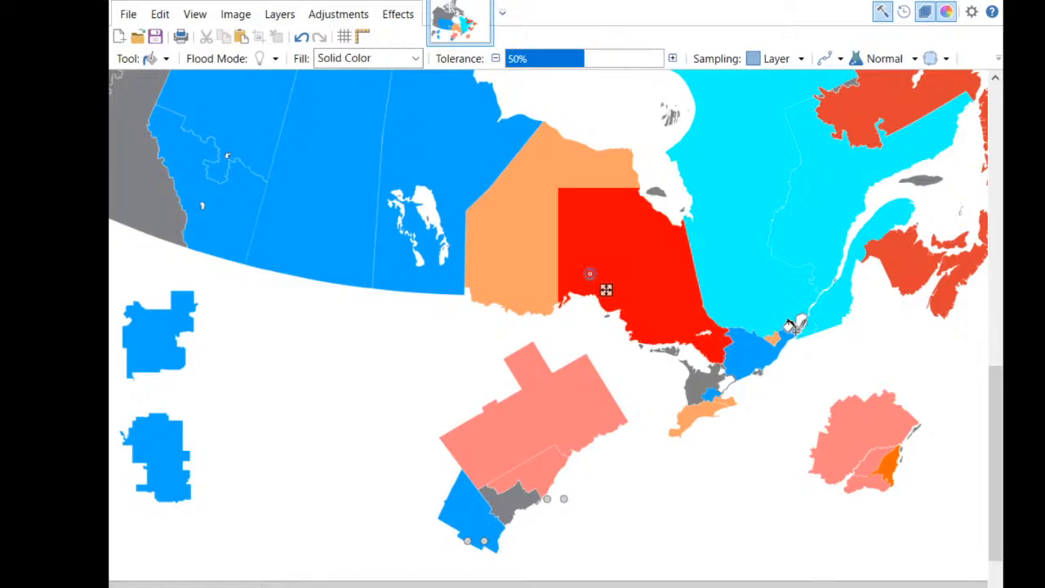
scroll(752, 261, up, 5)
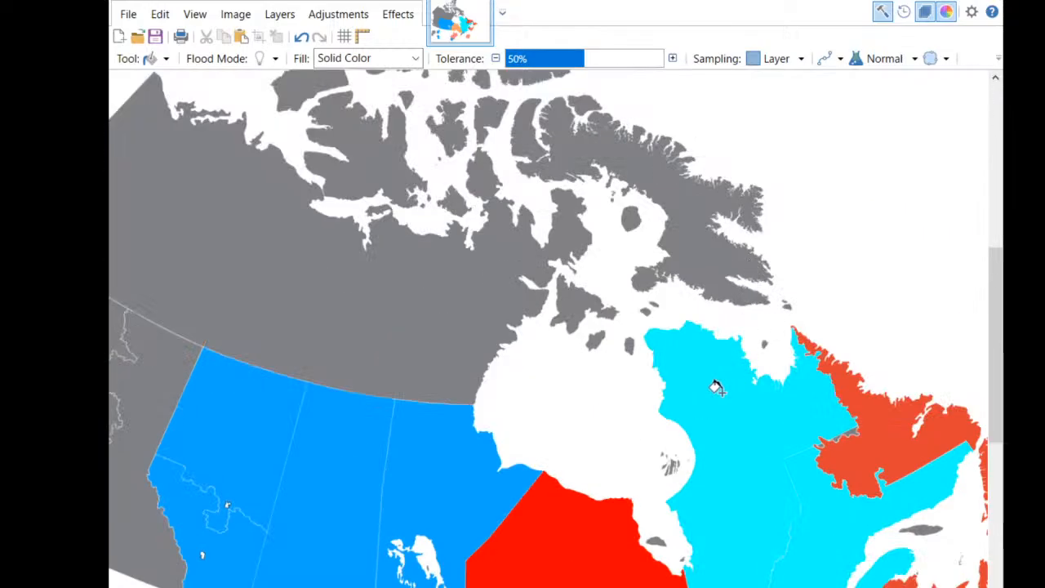
scroll(882, 368, down, 3)
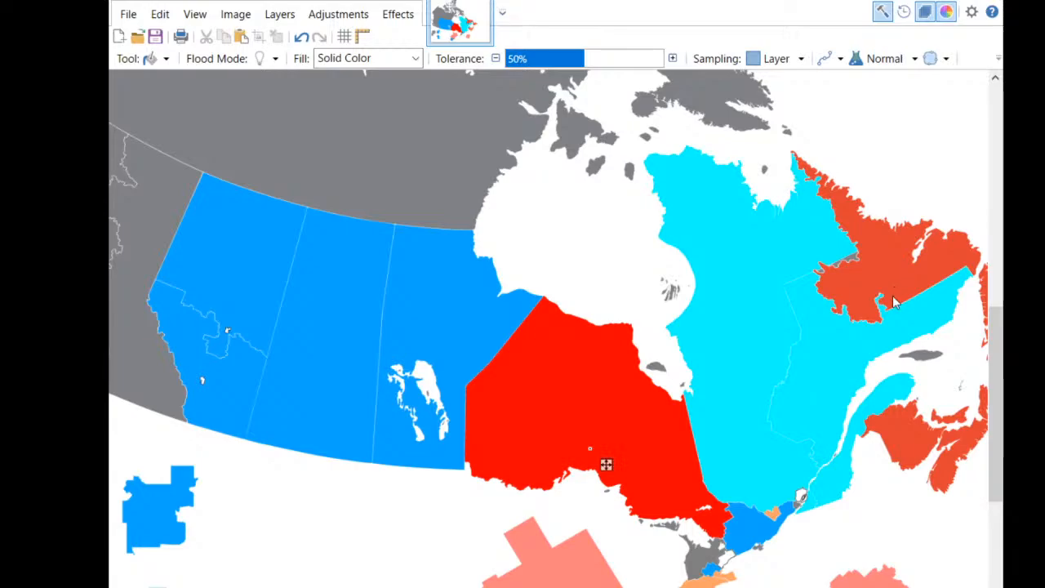
click(910, 323)
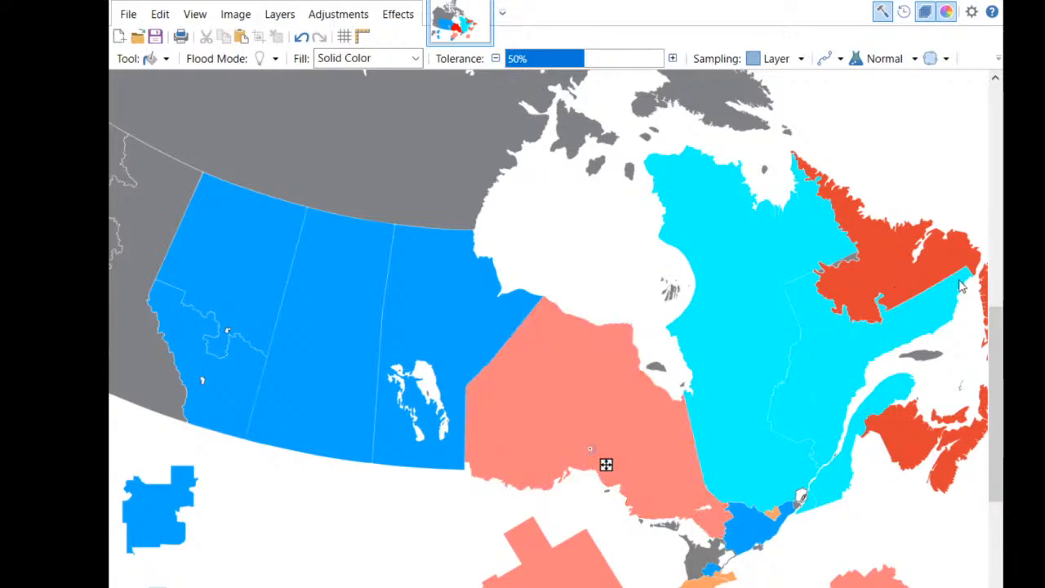
Recolour New Brunswick, Prince Edward Island, mainland Nova Scotia, western Cape Breton and the island of Newfoundland pink.
click(902, 435)
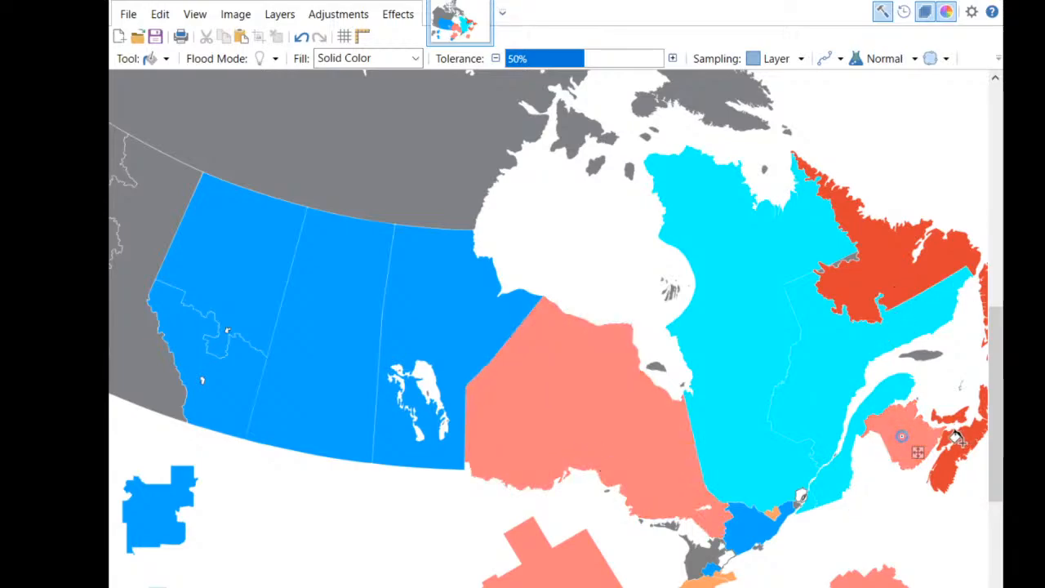
click(954, 417)
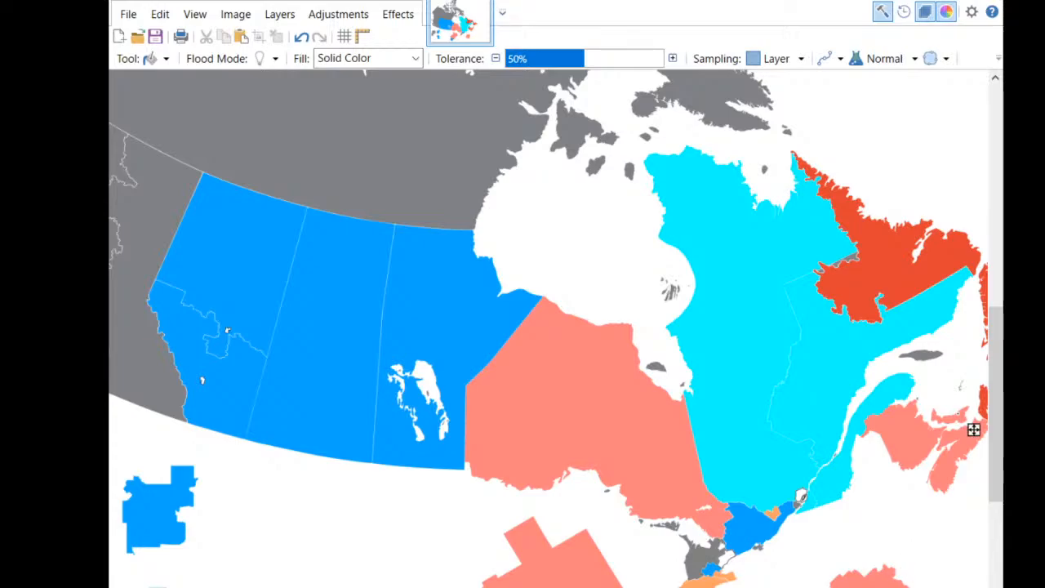
scroll(718, 390, right, 5)
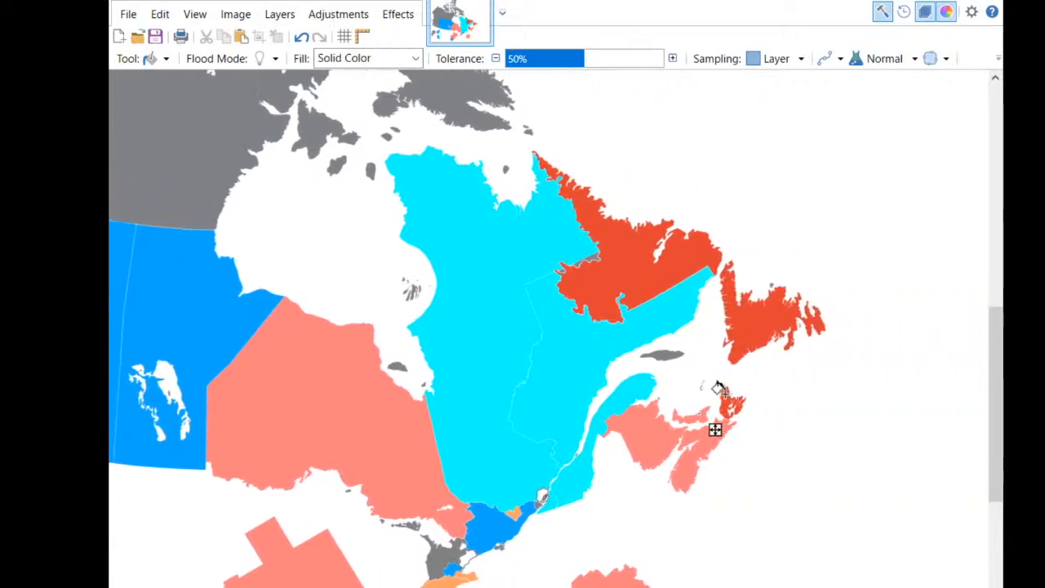
click(725, 395)
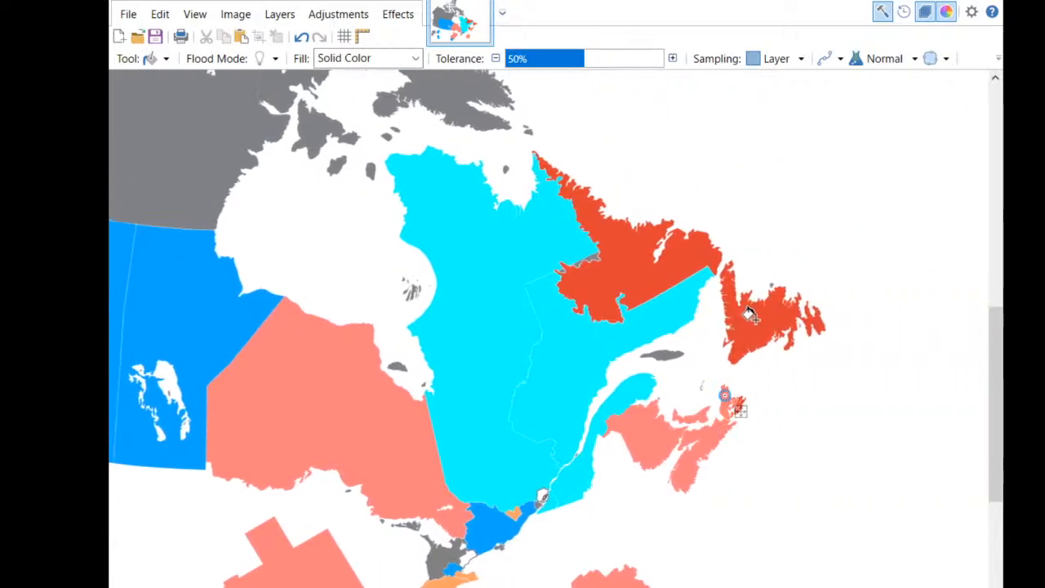
click(755, 320)
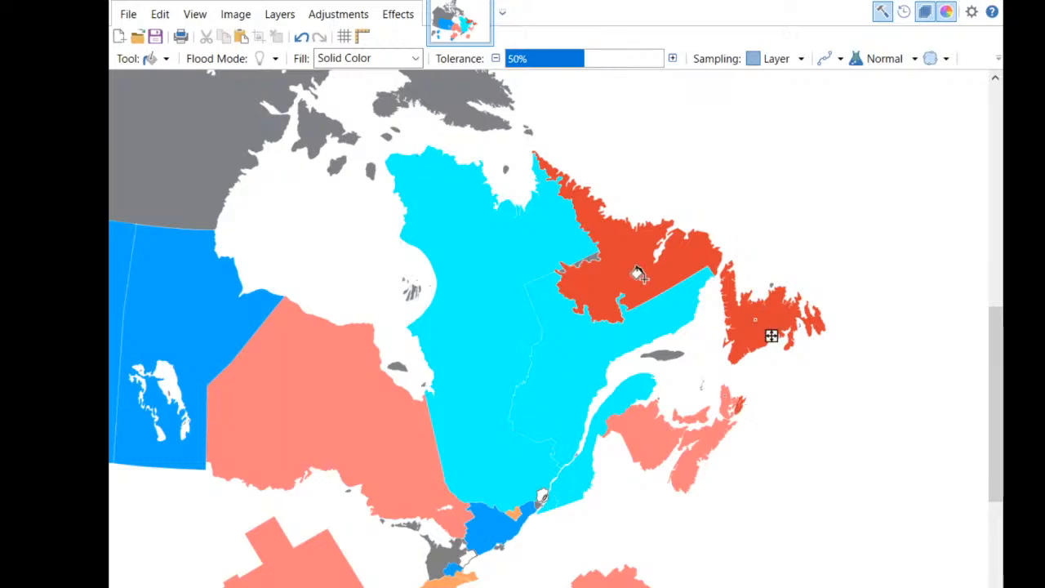
click(735, 402)
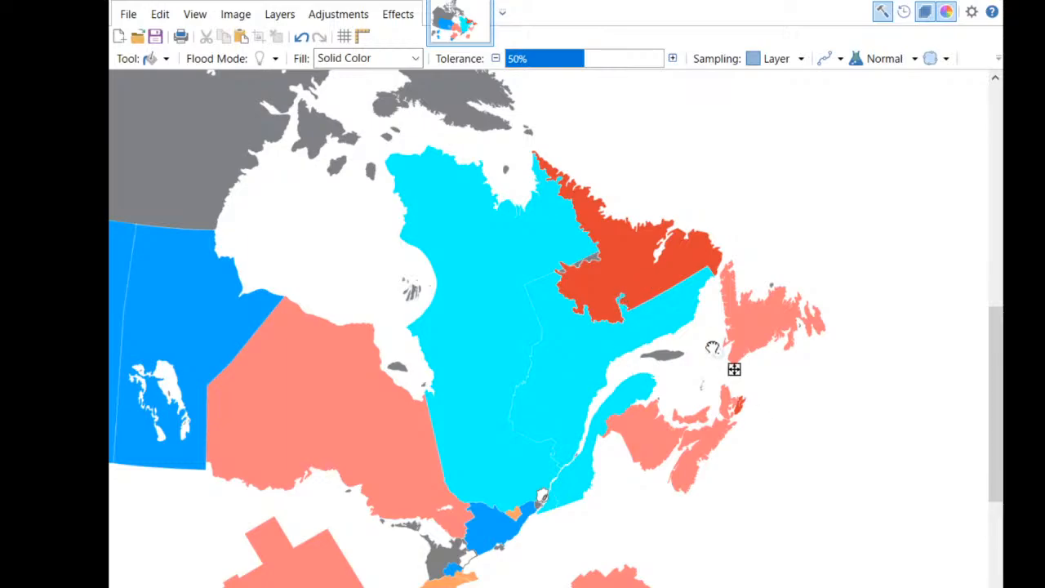
Recolour Labrador and the red eastern part of Cape Breton Island pink.
key(ctrl+z)
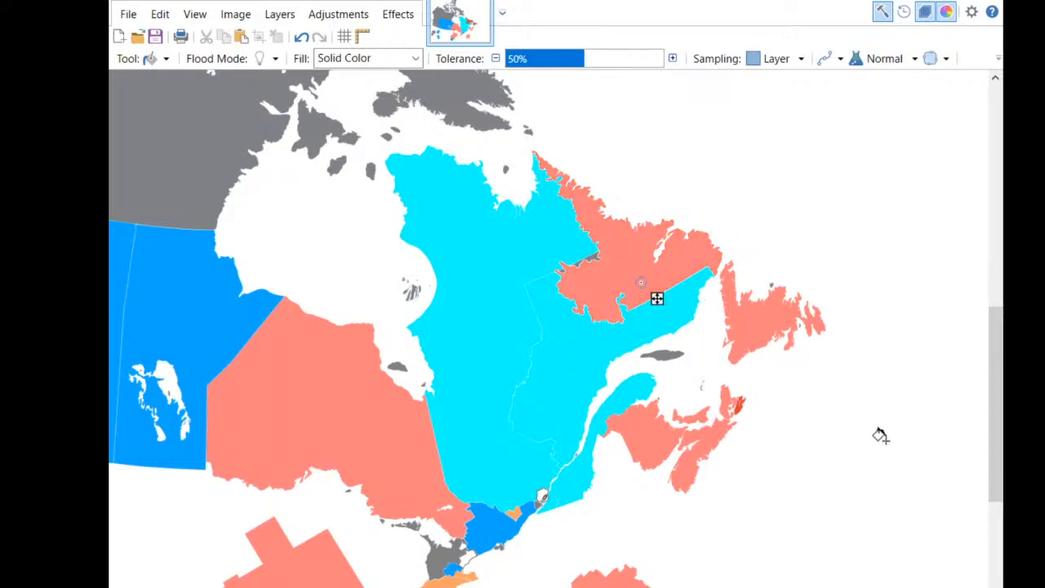
click(739, 404)
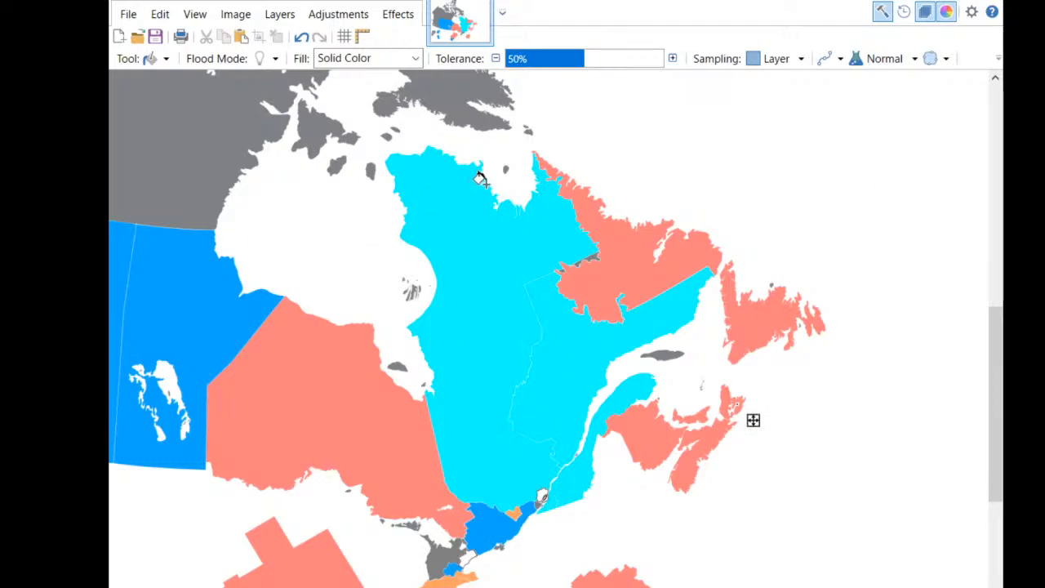
Recolour the dark orange southeastern district of the inset below Quebec light orange.
scroll(847, 367, down, 1)
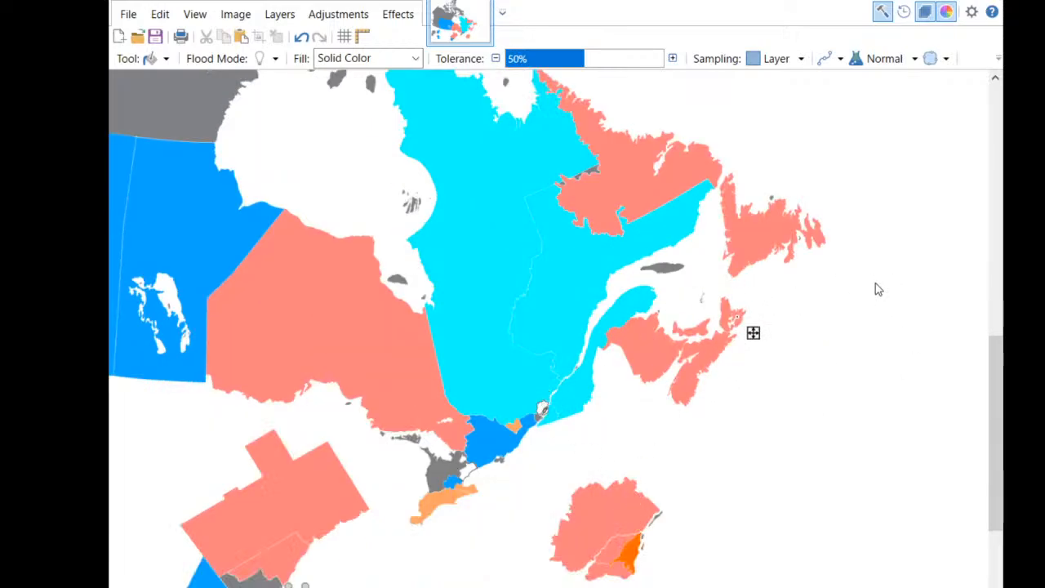
click(628, 553)
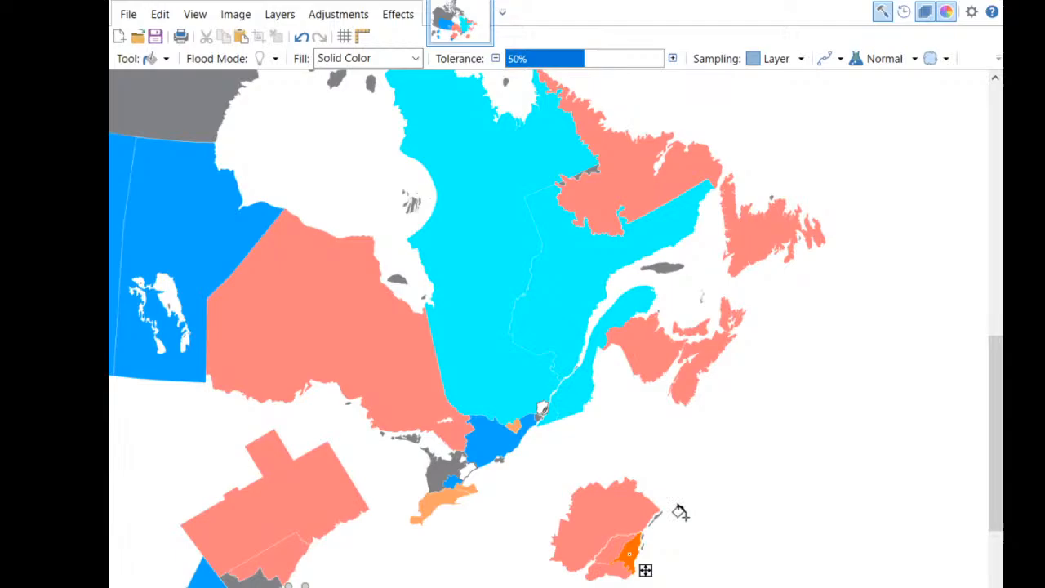
click(892, 281)
click(891, 280)
Try a light orange fill on western Quebec and undo it.
click(502, 267)
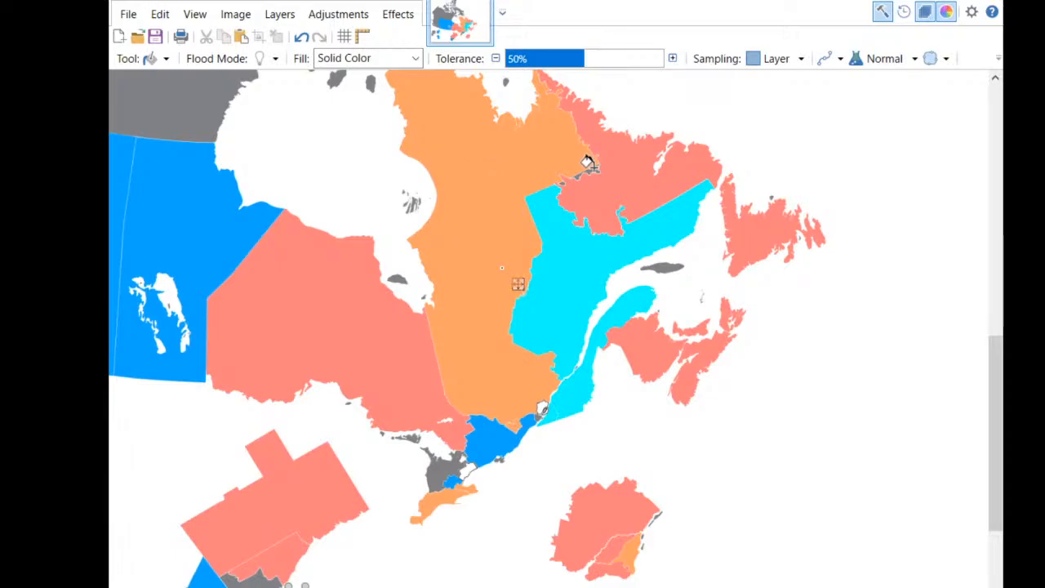
key(ctrl+z)
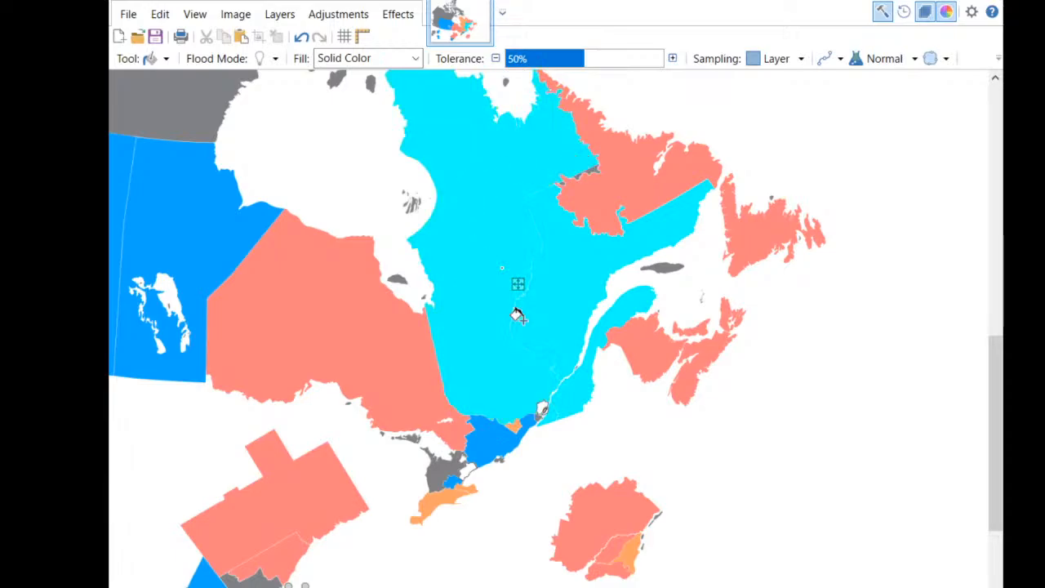
Try light cyan on the western and eastern Quebec regions north of the St. Lawrence.
scroll(544, 401, up, 1)
scroll(549, 406, down, 2)
scroll(525, 326, up, 1)
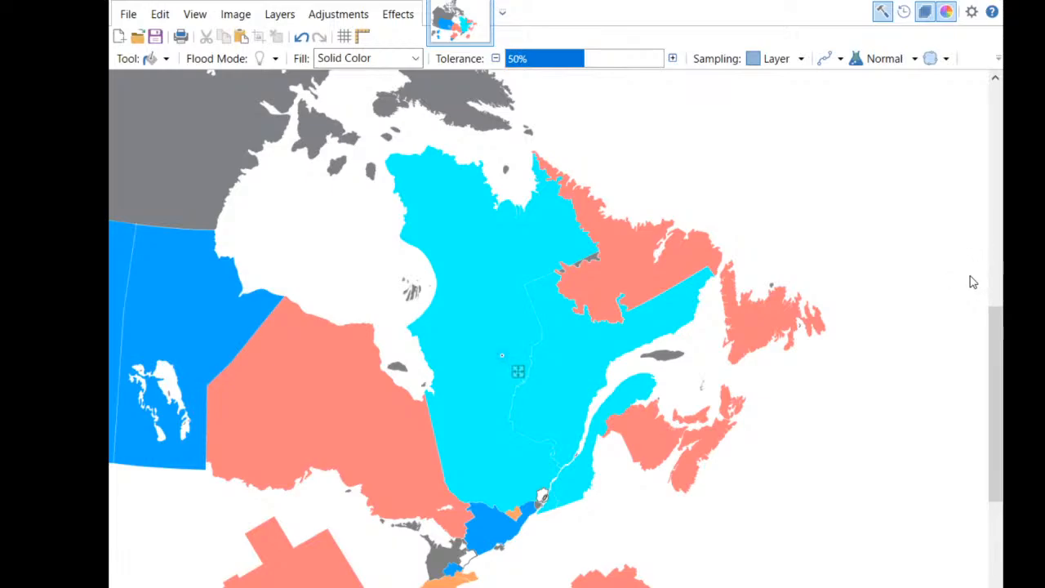
click(558, 403)
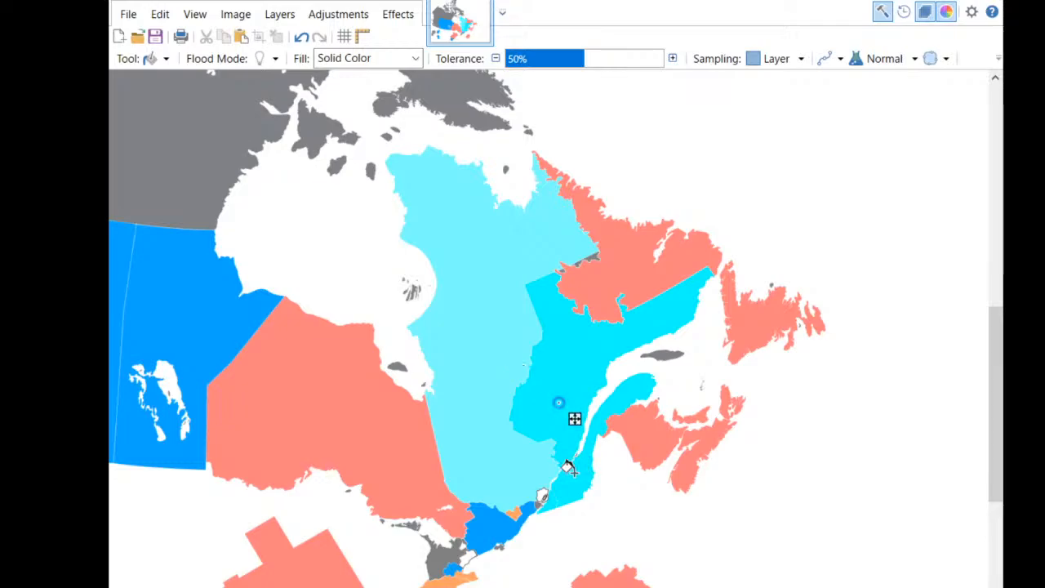
scroll(488, 389, up, 3)
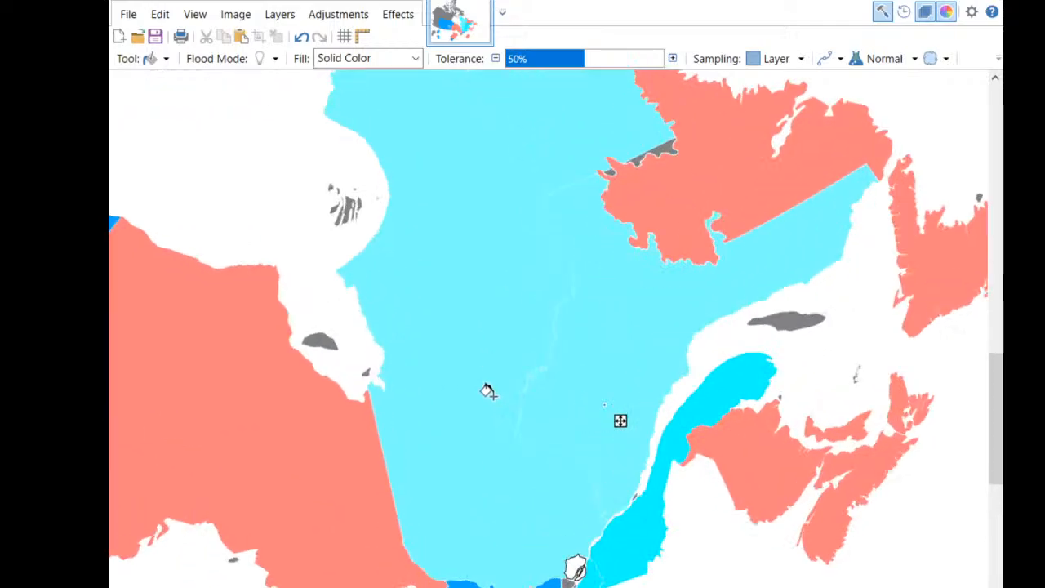
Recolour the Quebec regions on both sides of the St. Lawrence and Anticosti Island dark teal.
scroll(539, 408, down, 2)
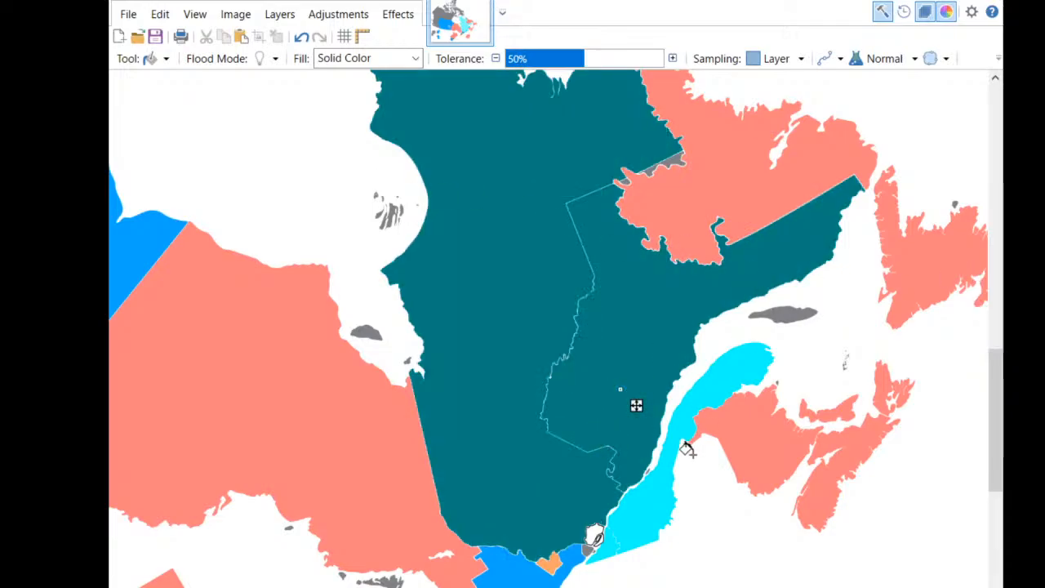
click(642, 502)
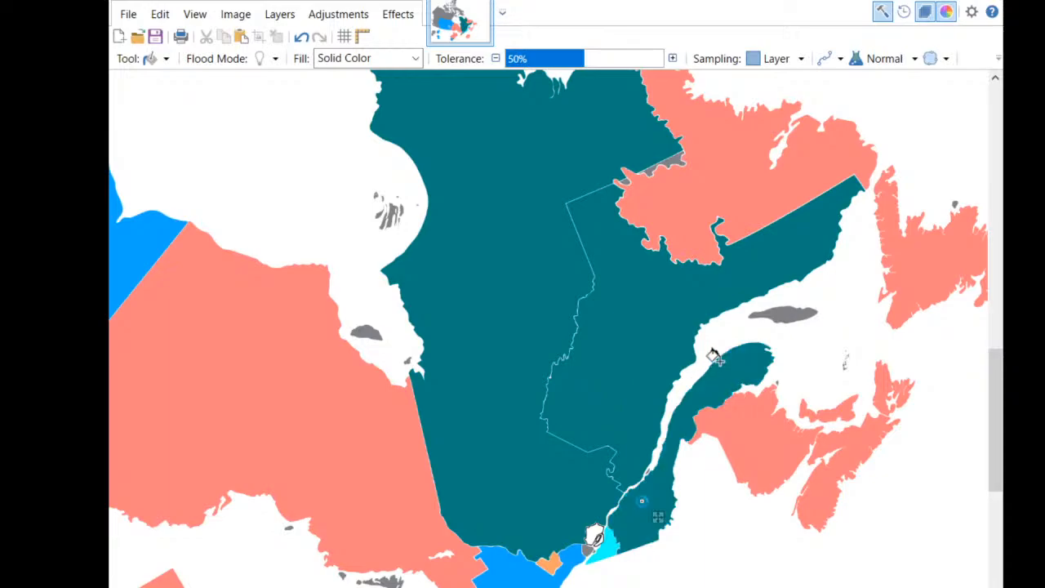
click(611, 548)
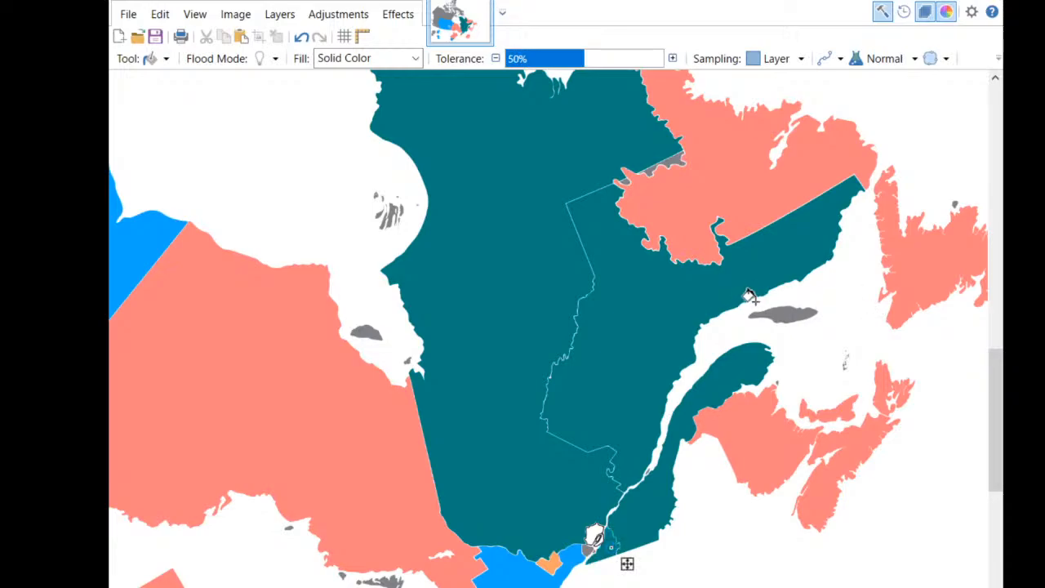
click(796, 314)
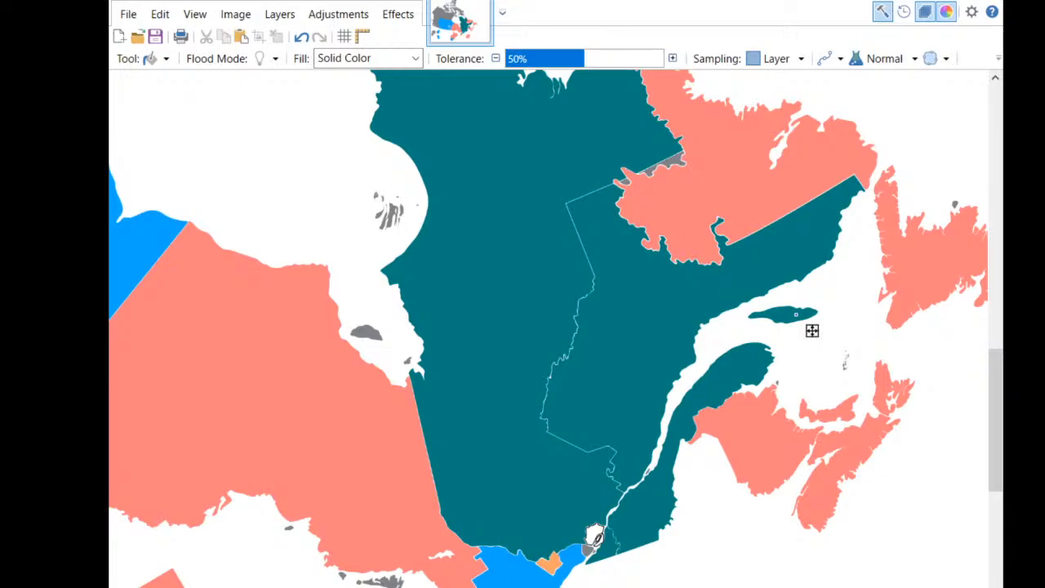
Recolour all of the dark teal Quebec regions, including Anticosti Island and the south shore, a medium cyan.
click(674, 310)
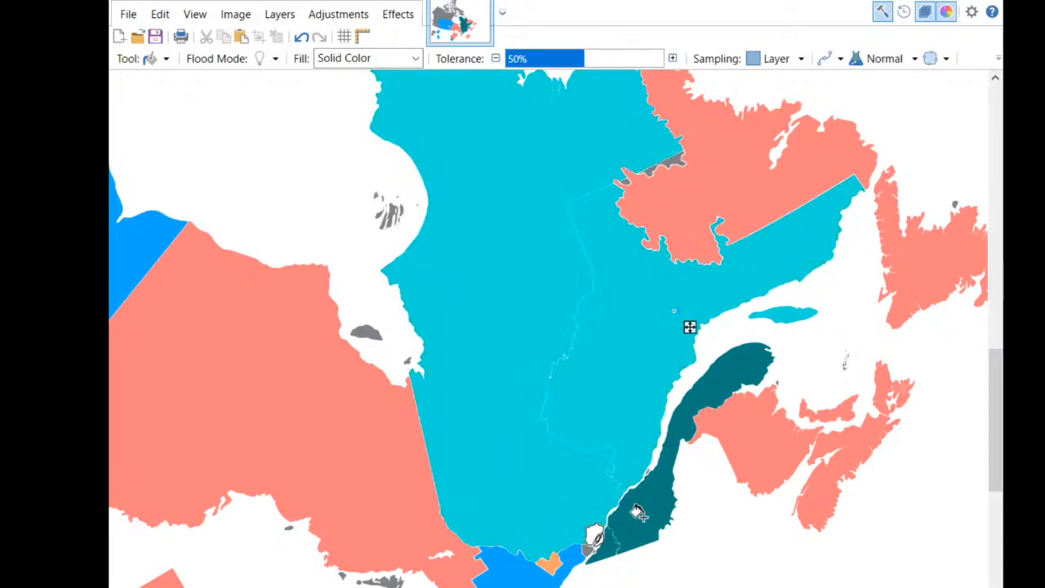
click(643, 516)
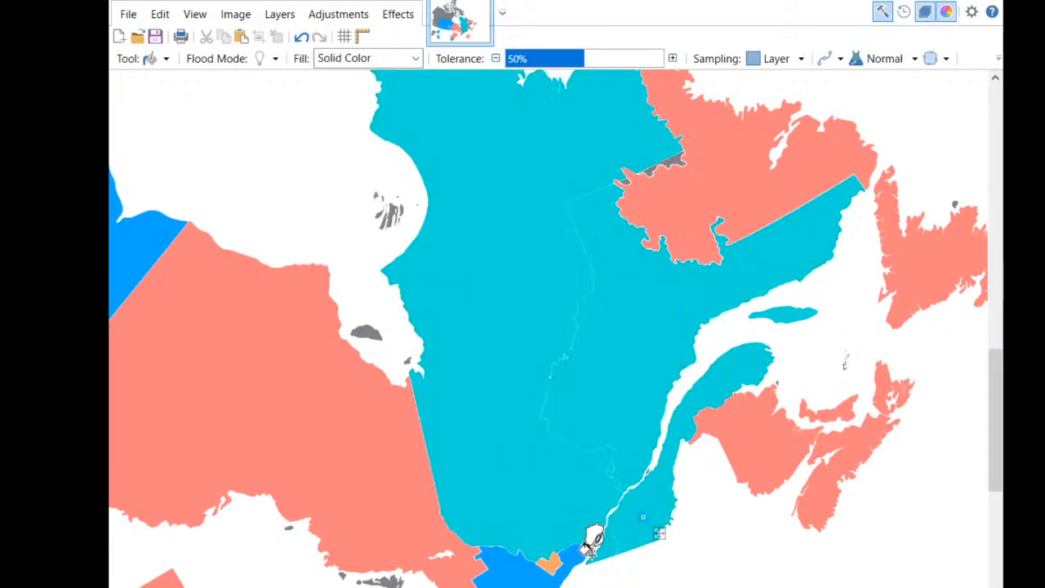
Fill the grey slivers along the Quebec–Labrador border with Quebec's medium cyan.
scroll(666, 552, up, 5)
scroll(642, 292, down, 3)
scroll(642, 292, up, 1)
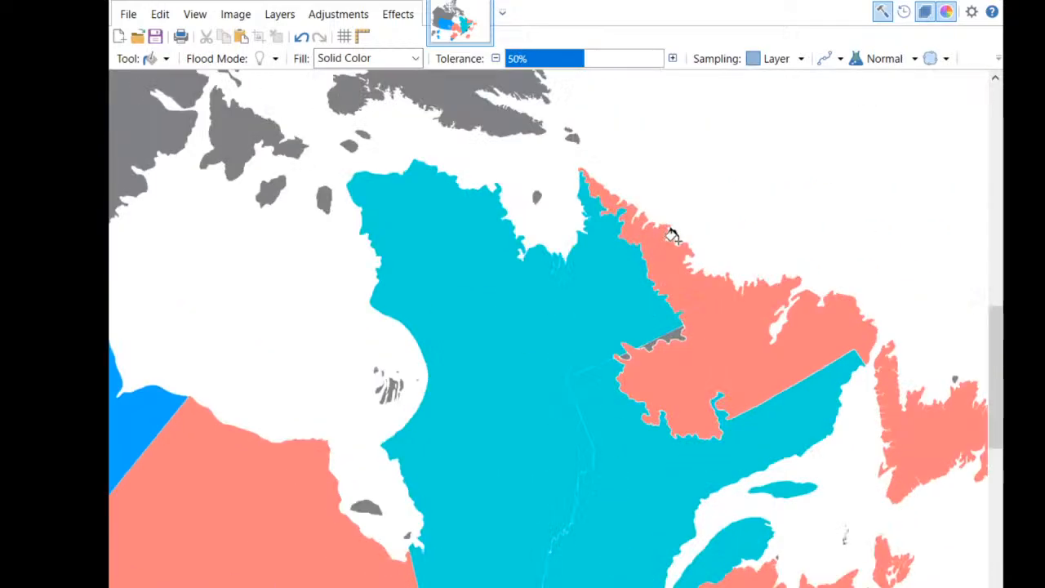
scroll(673, 311, up, 3)
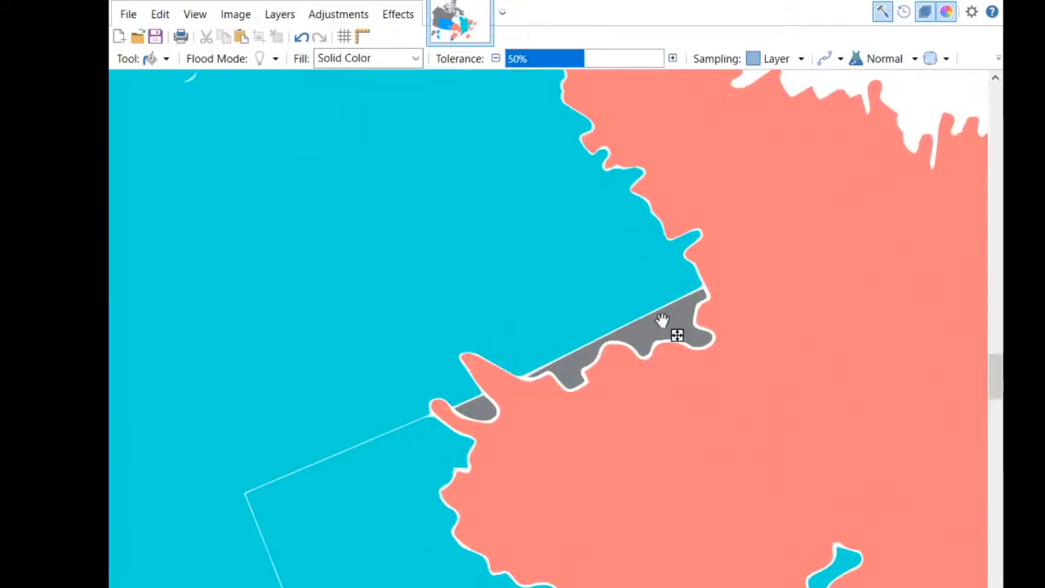
click(480, 408)
scroll(512, 357, down, 2)
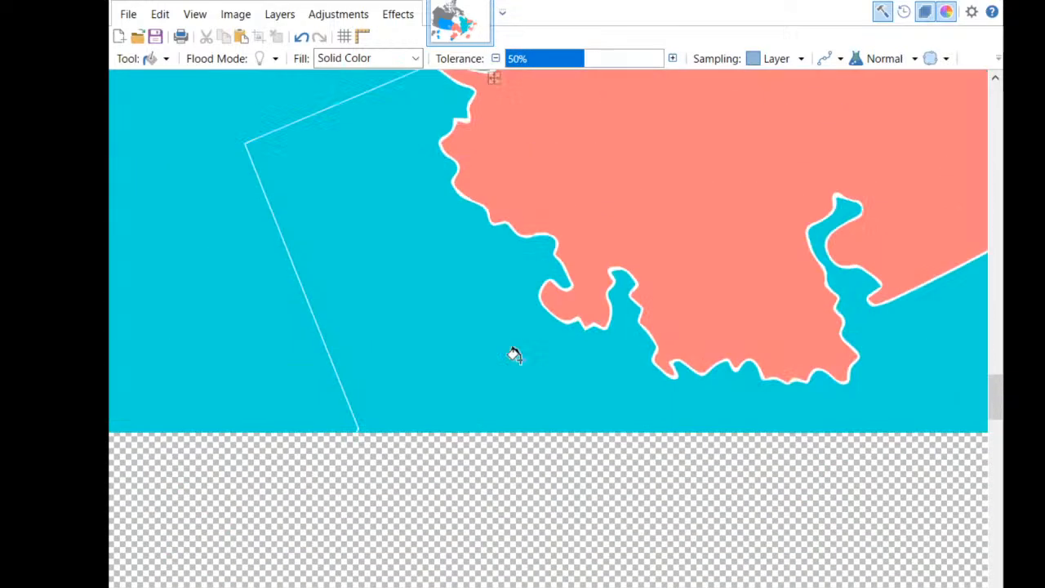
Fill the small grey island in the St. Lawrence River with the same medium cyan.
scroll(518, 363, down, 2)
scroll(473, 436, up, 3)
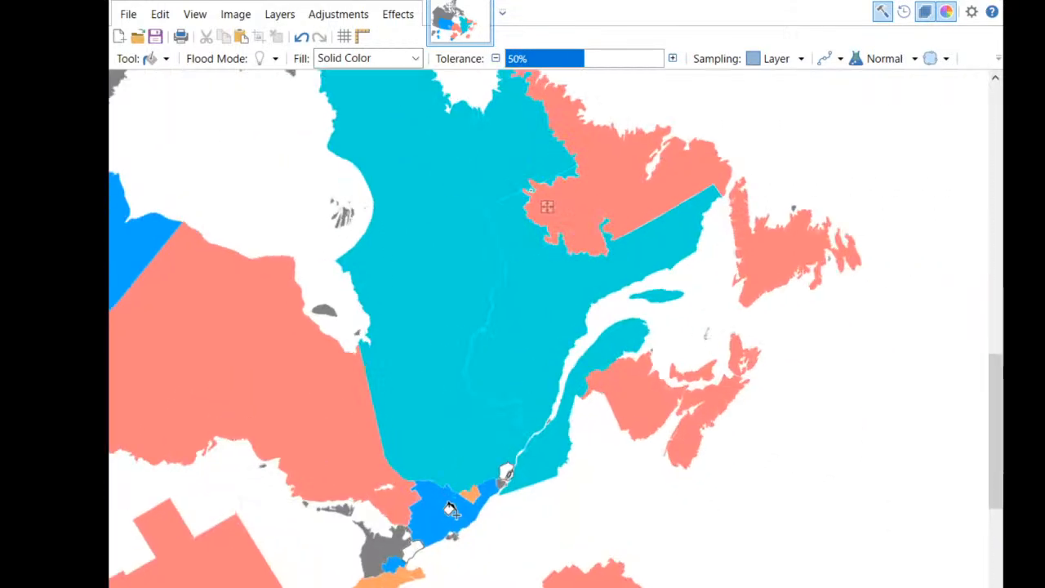
scroll(521, 406, up, 1)
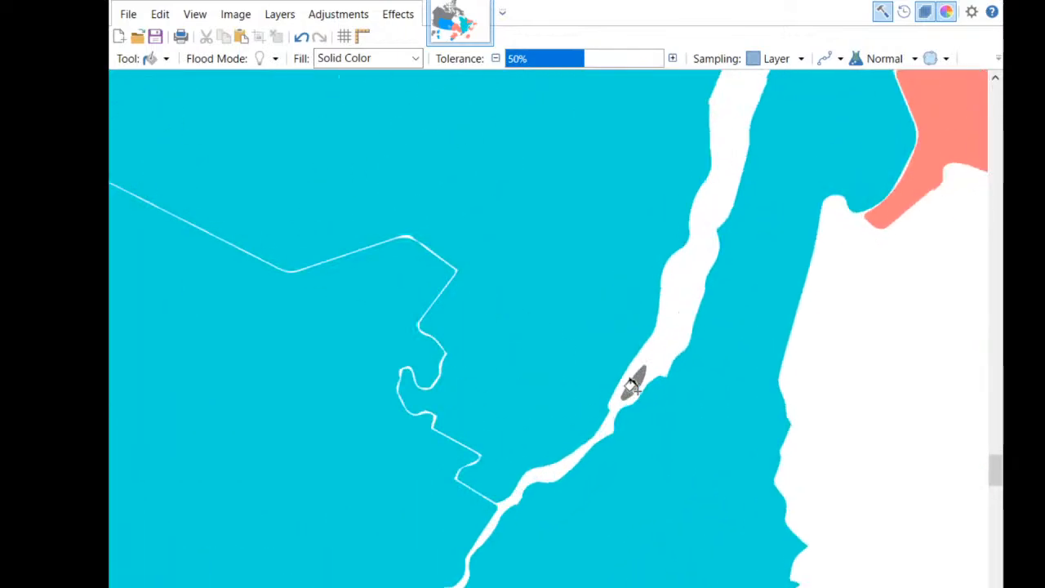
scroll(634, 378, up, 2)
click(623, 381)
Fill the grey district southwest of the outlined Montreal area and the tiny island beside it blue.
scroll(609, 505, down, 2)
scroll(609, 505, down, 2)
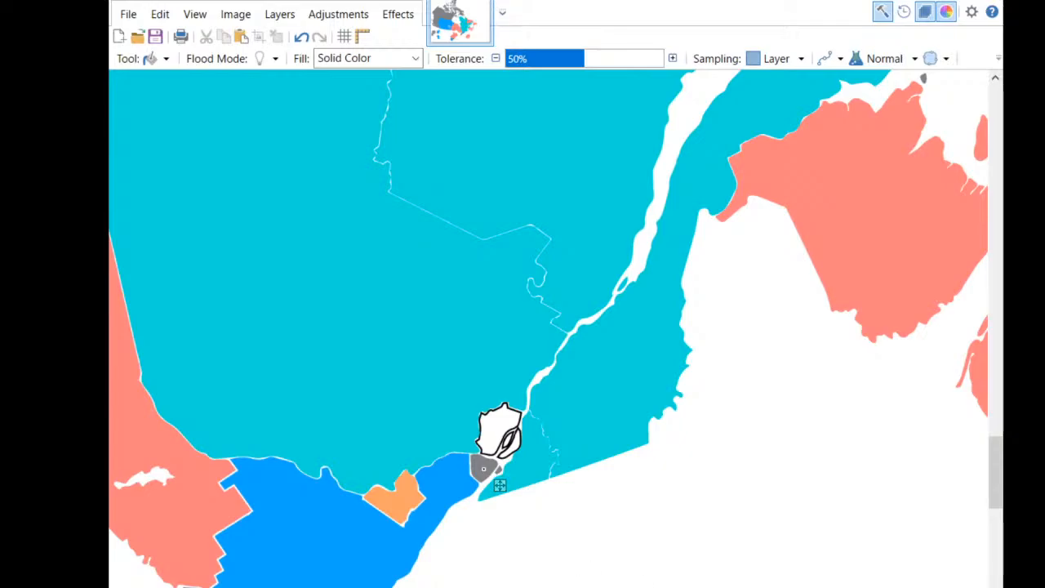
click(484, 469)
click(483, 468)
ctrl+scroll(484, 464, up, 2)
ctrl+scroll(478, 472, up, 2)
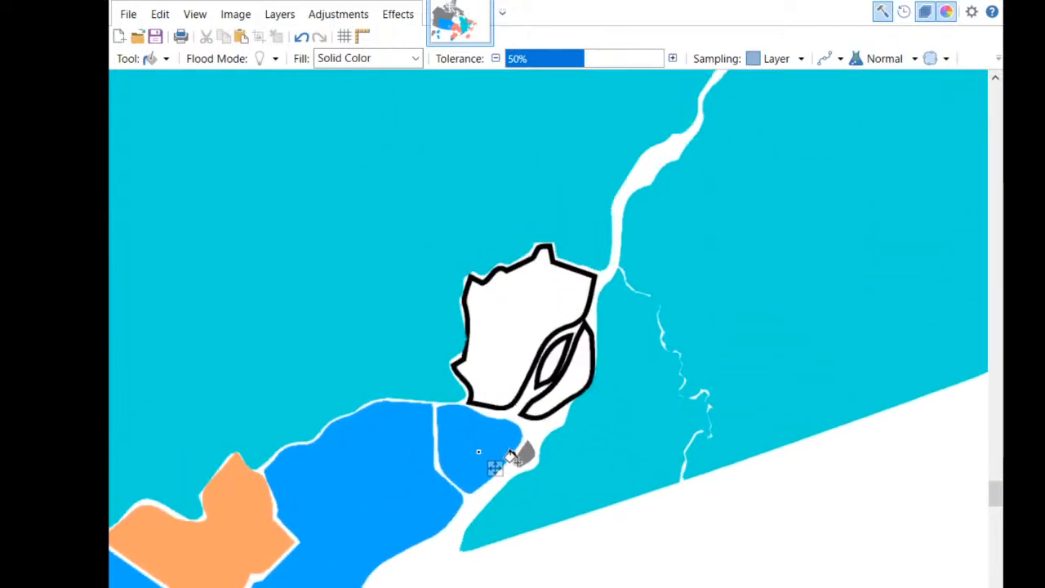
ctrl+scroll(610, 562, down, 1)
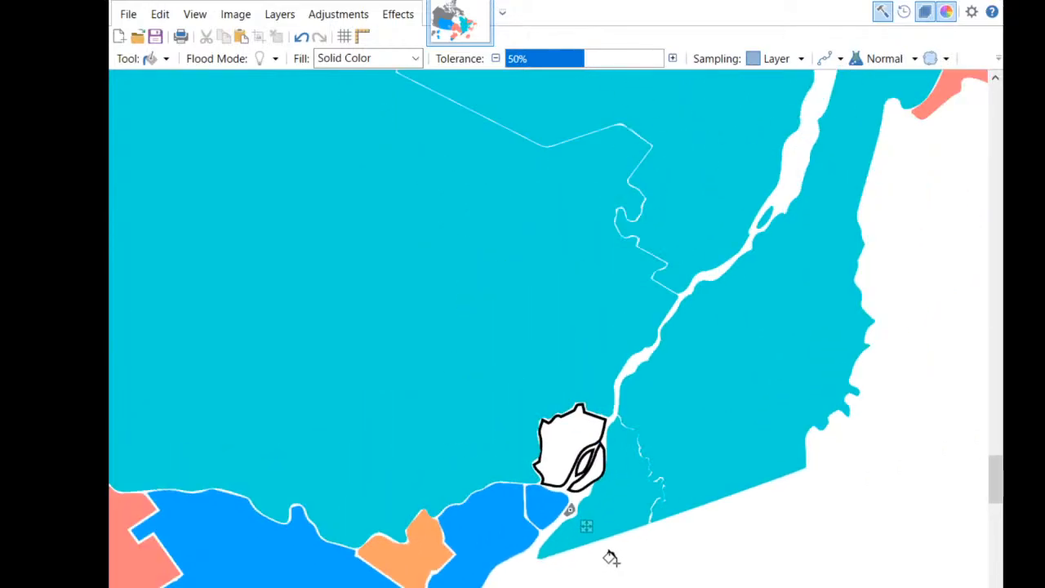
Fill the small grey peninsula on eastern Ontario's southern shore blue.
scroll(611, 547, down, 3)
scroll(555, 490, up, 2)
ctrl+scroll(512, 469, down, 1)
ctrl+scroll(474, 498, down, 1)
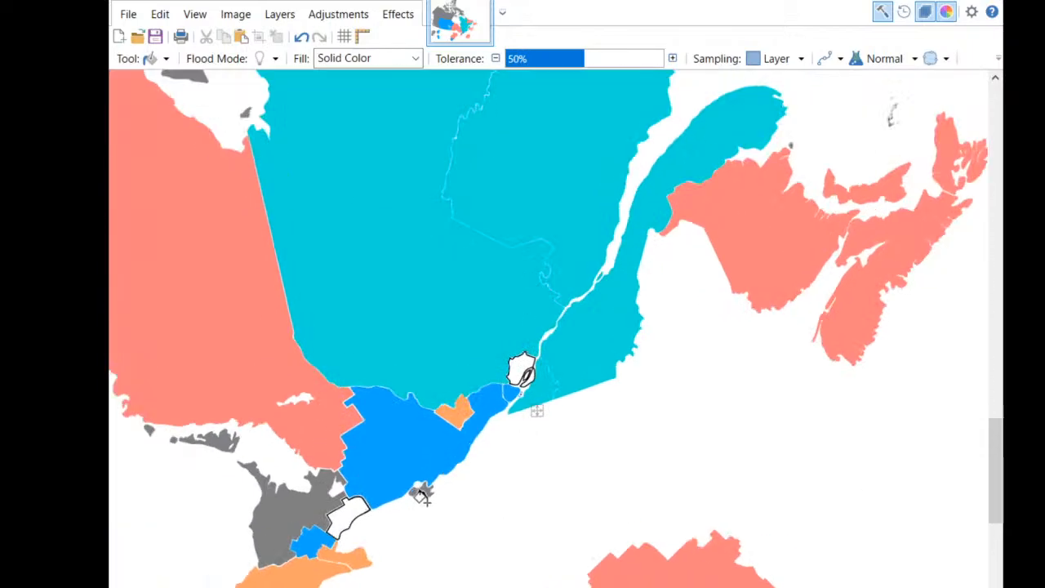
ctrl+scroll(417, 478, up, 2)
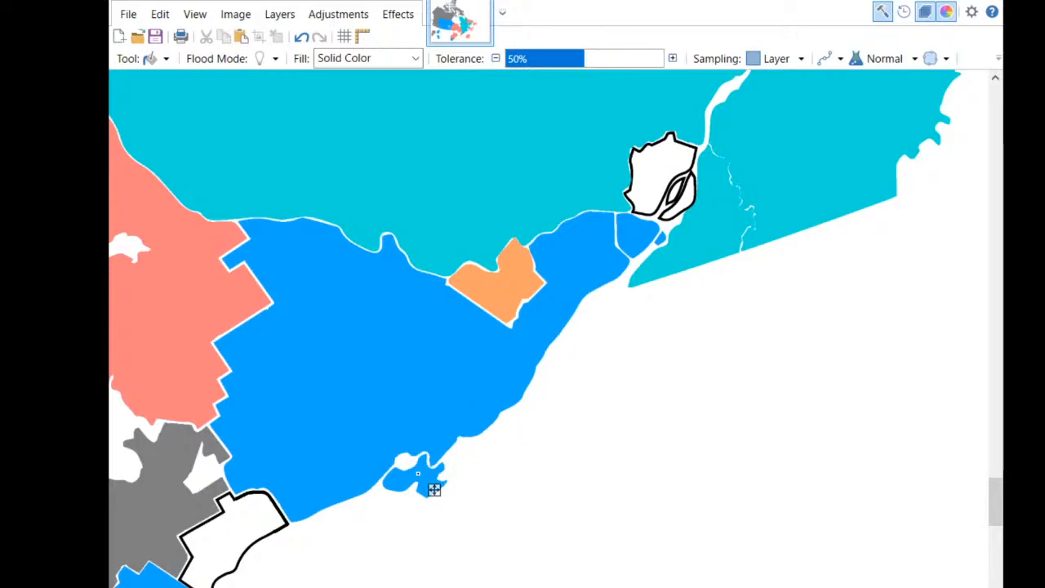
Fill the large grey southwestern Ontario region blue and recolour the light orange peninsula south of it blue.
scroll(548, 329, left, 8)
scroll(548, 328, right, 4)
scroll(490, 372, down, 3)
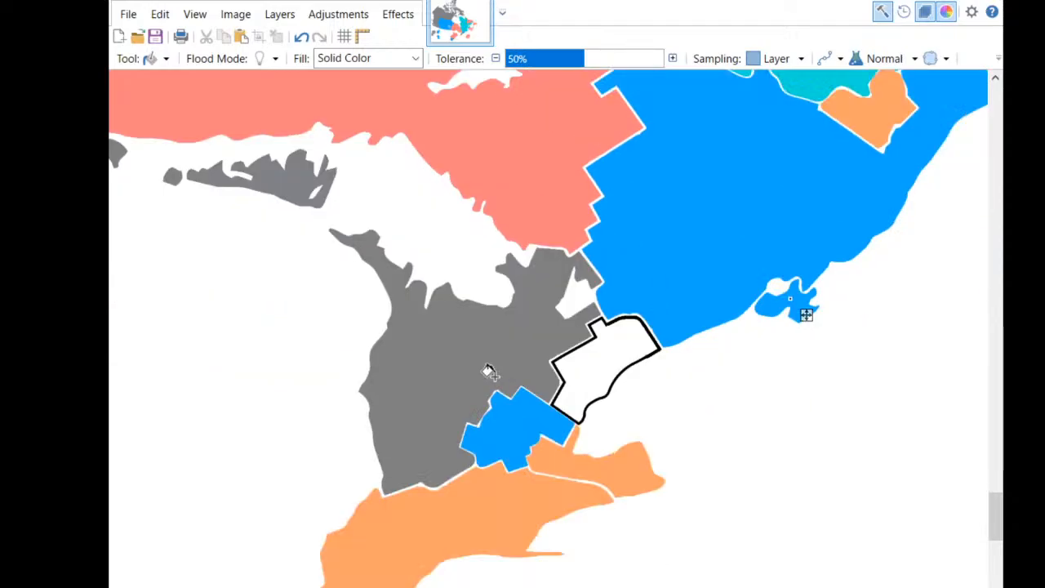
click(452, 374)
click(498, 530)
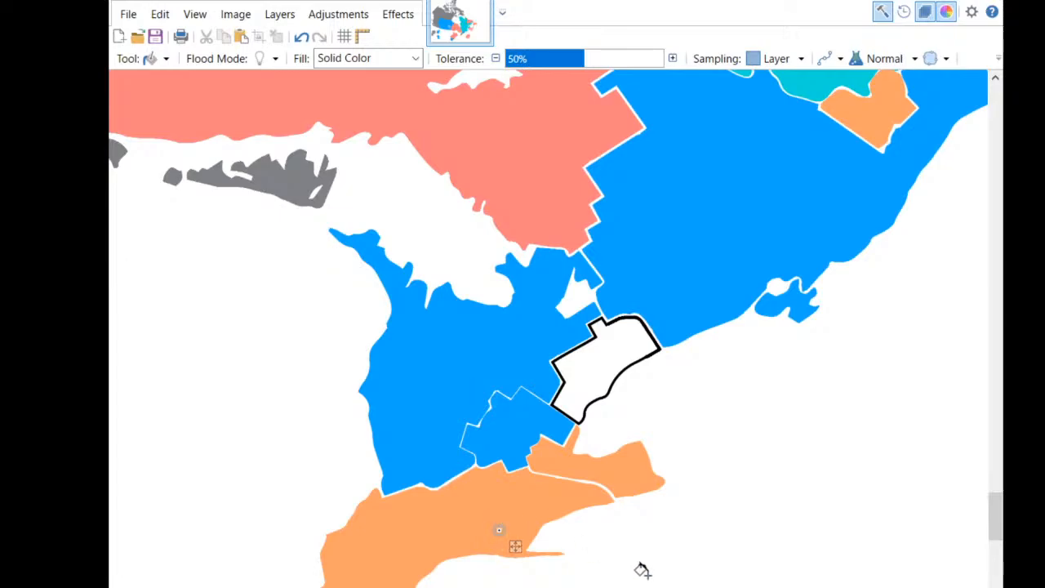
scroll(620, 515, up, 4)
scroll(588, 472, down, 4)
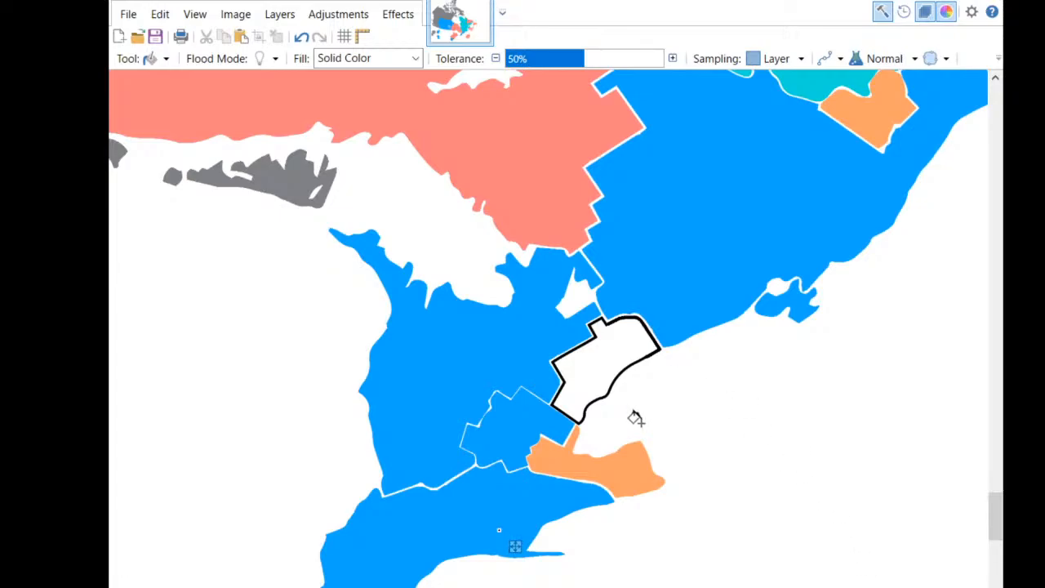
Recolour Ontario's southwestern peninsula pink and fill grey Manitoulin Island and the small island west of it pink.
scroll(651, 408, up, 2)
scroll(664, 392, down, 6)
scroll(622, 525, up, 3)
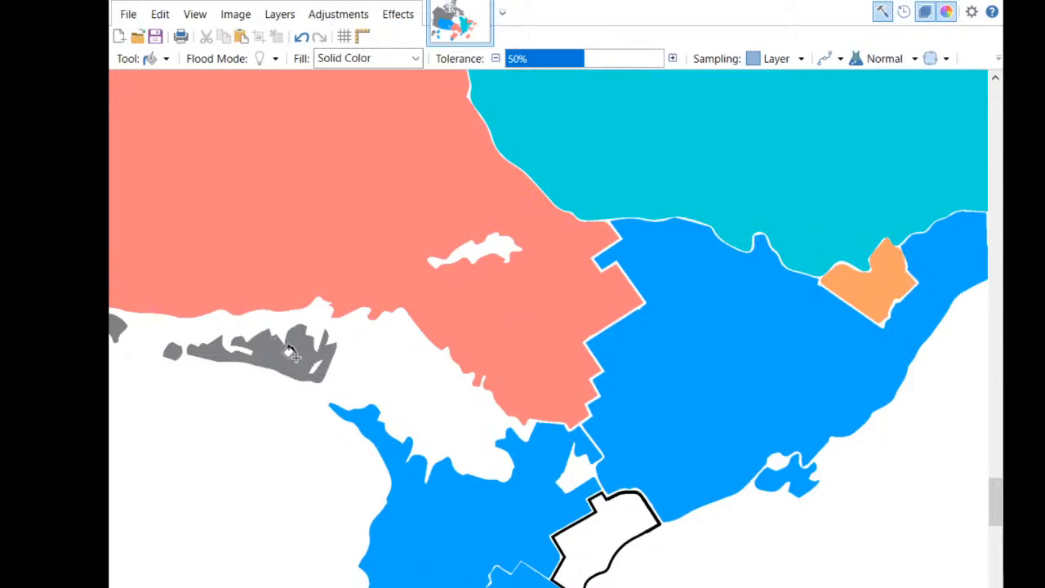
scroll(646, 457, down, 4)
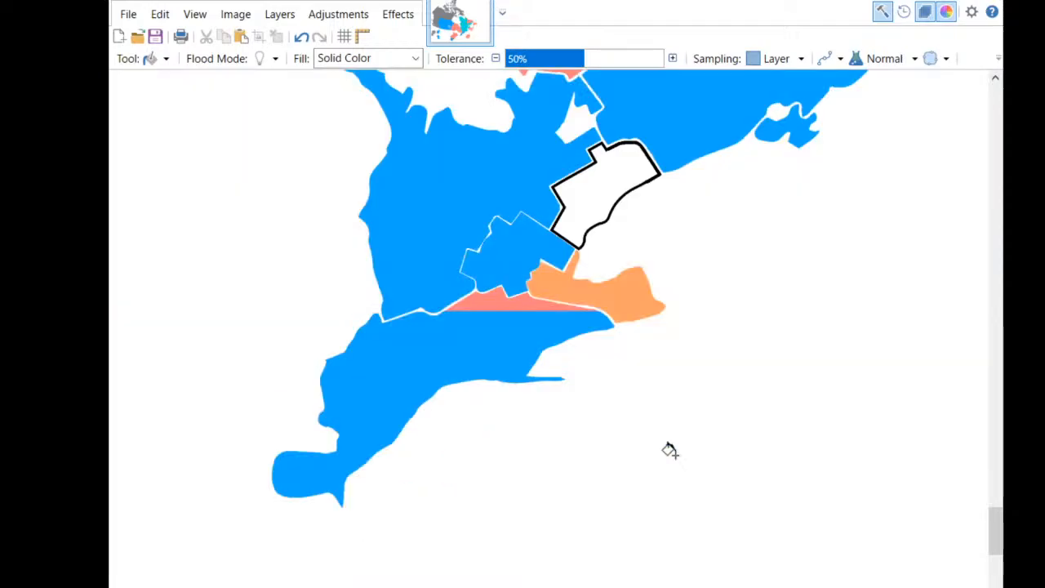
scroll(667, 449, up, 2)
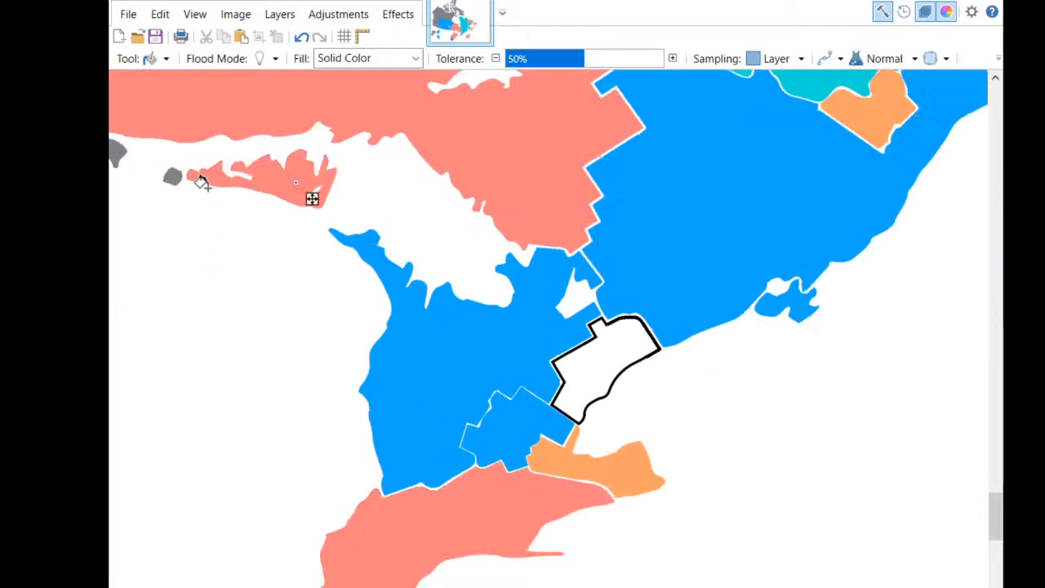
click(172, 178)
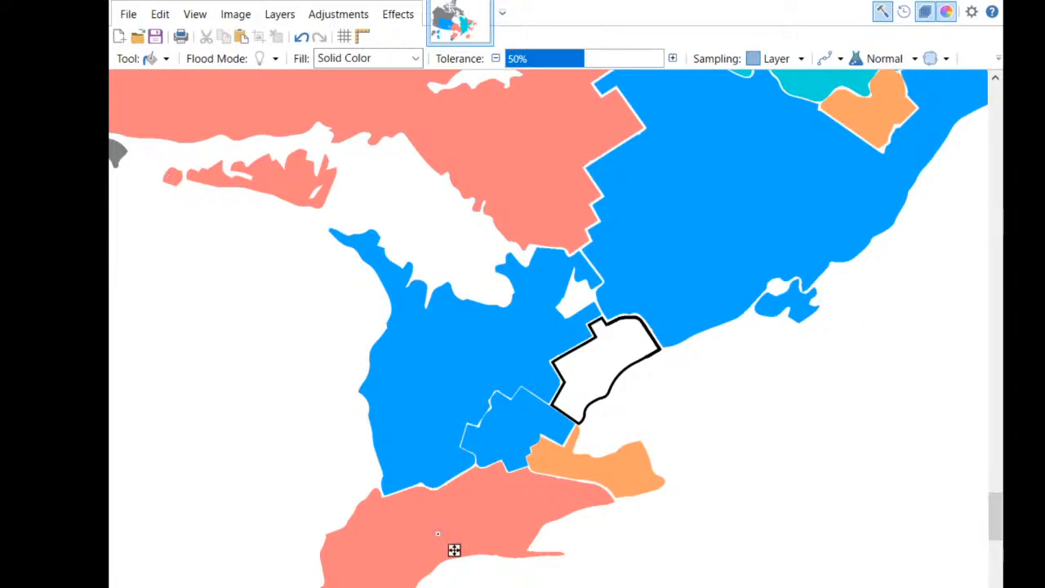
Recolour the blue southwestern region of the Toronto inset pink and fill the grey shoreline district beside it.
scroll(548, 328, left, 5)
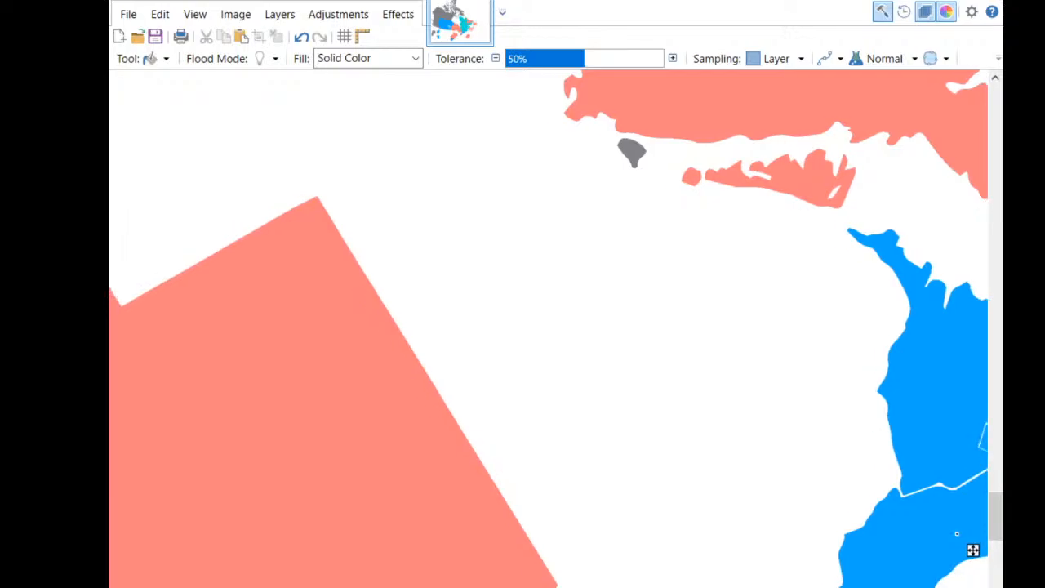
scroll(523, 460, down, 10)
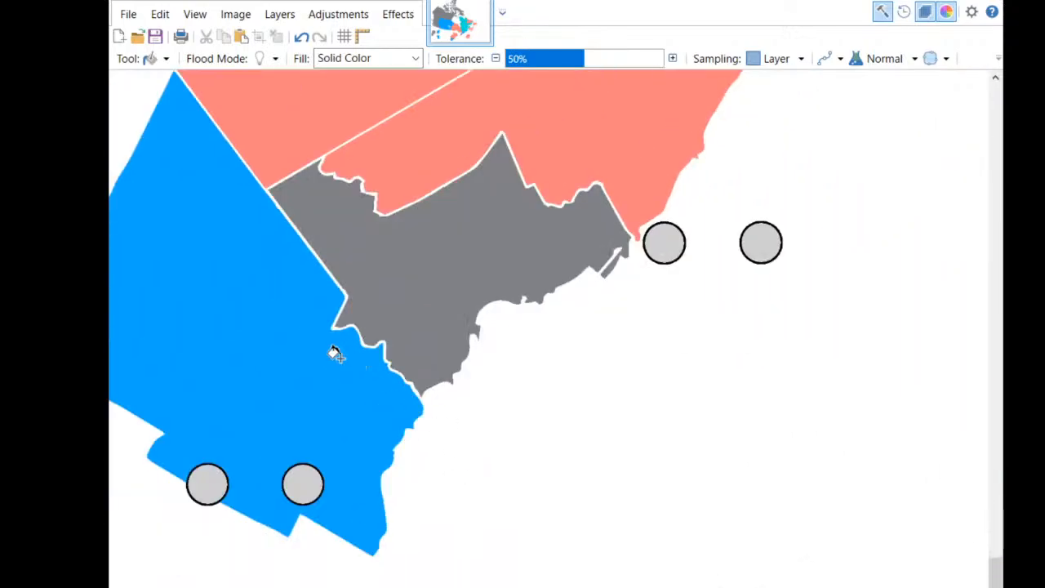
click(299, 364)
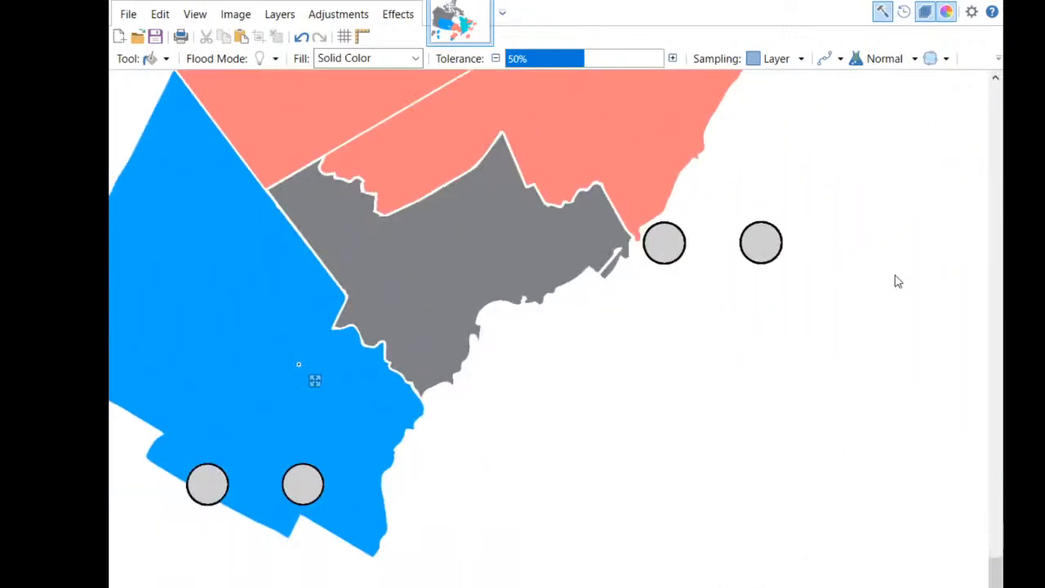
key(x)
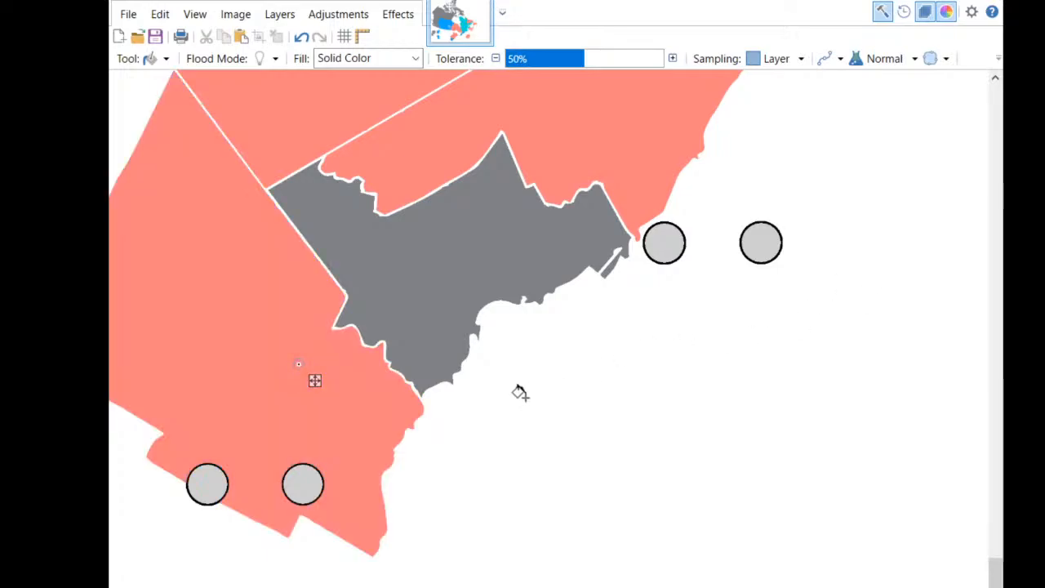
click(433, 284)
scroll(551, 343, down, 5)
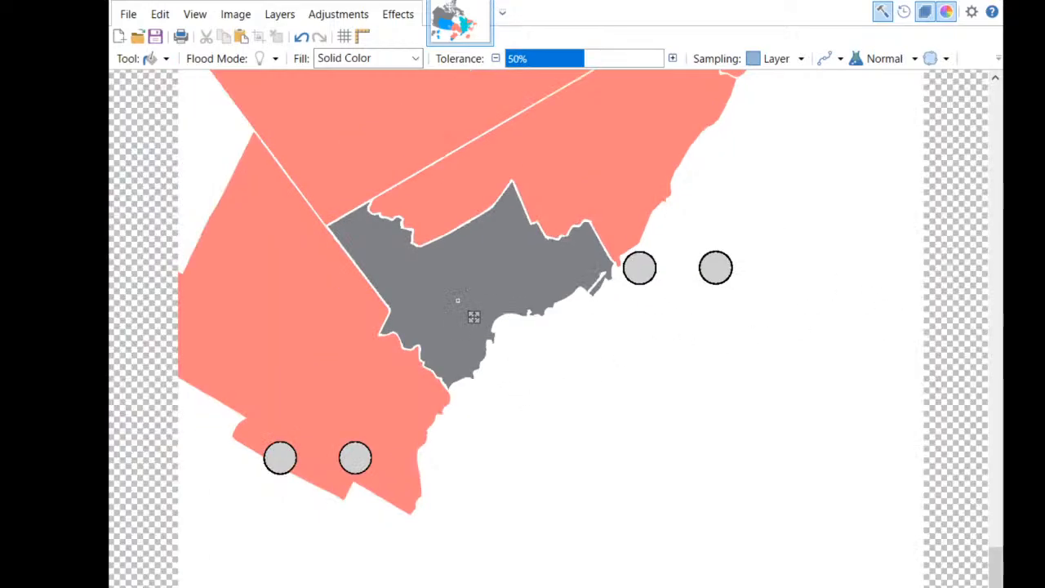
Fill the largest grey island in James Bay pink.
scroll(600, 351, up, 4)
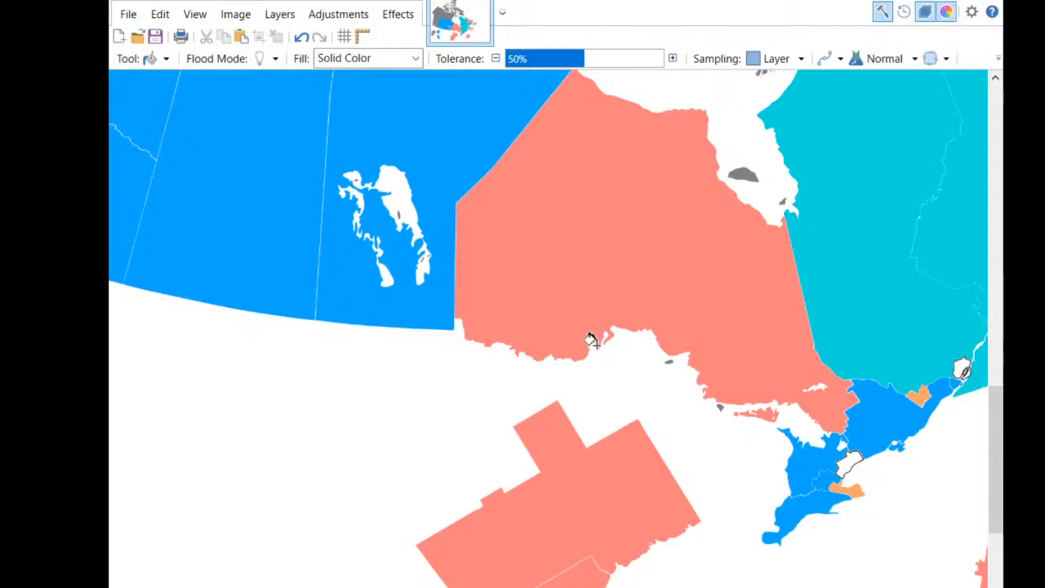
scroll(613, 360, down, 2)
scroll(629, 380, up, 1)
scroll(640, 386, up, 2)
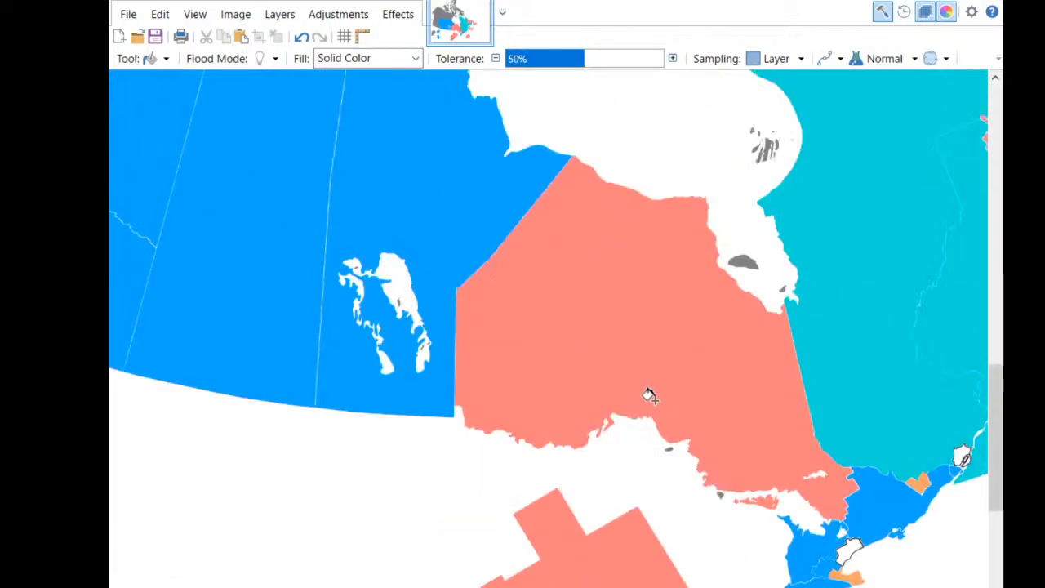
scroll(703, 273, up, 2)
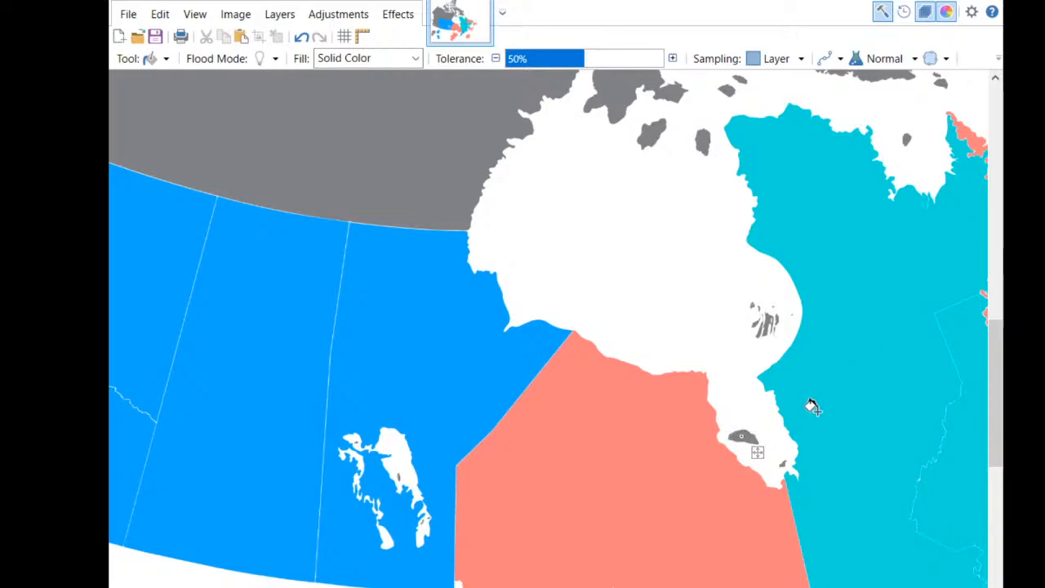
click(742, 439)
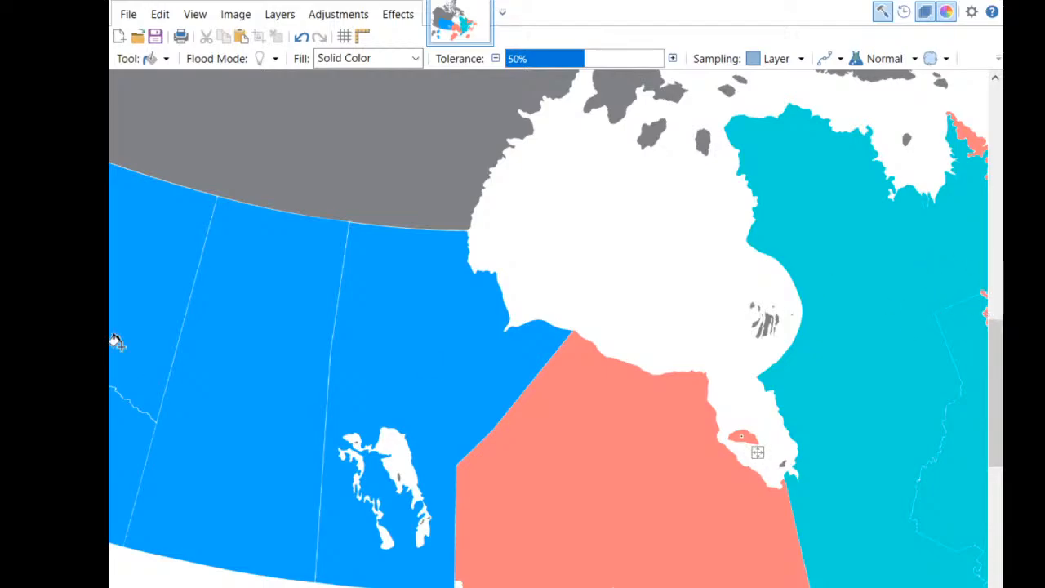
Recolour the largest James Bay island in Quebec's cyan and fill the small grey island southeast of it cyan.
key(k)
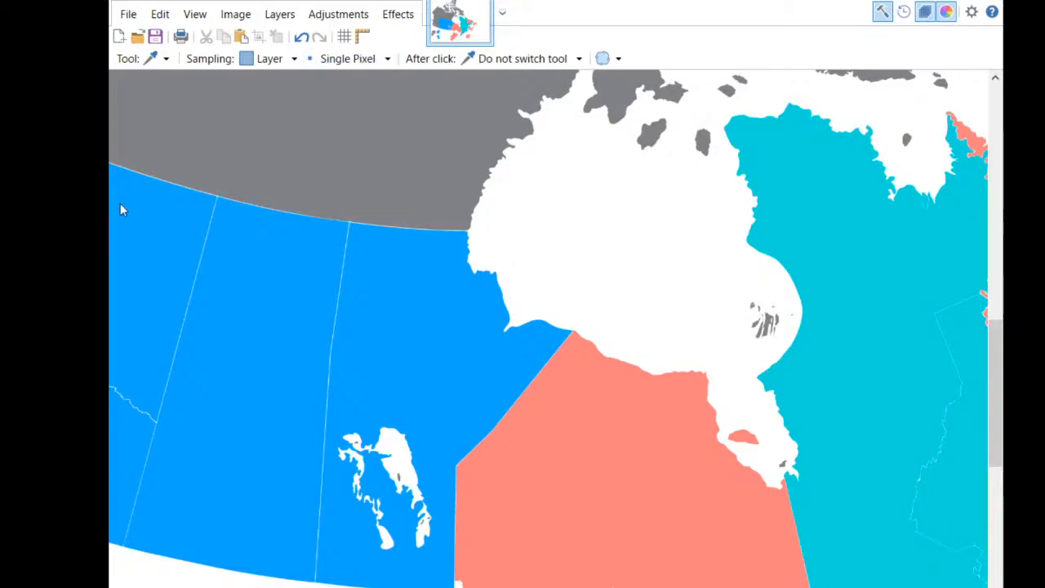
key(f)
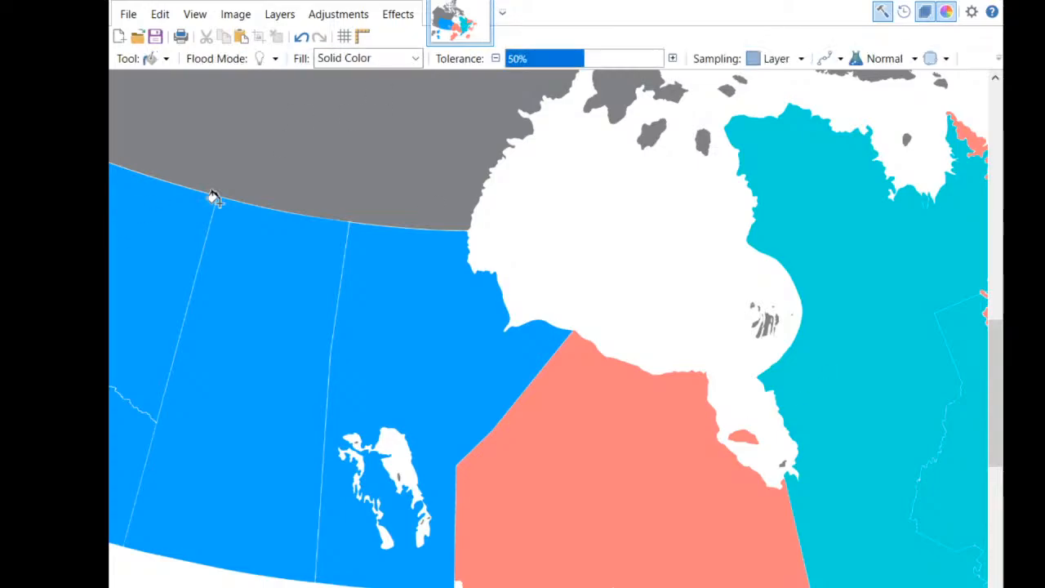
click(751, 439)
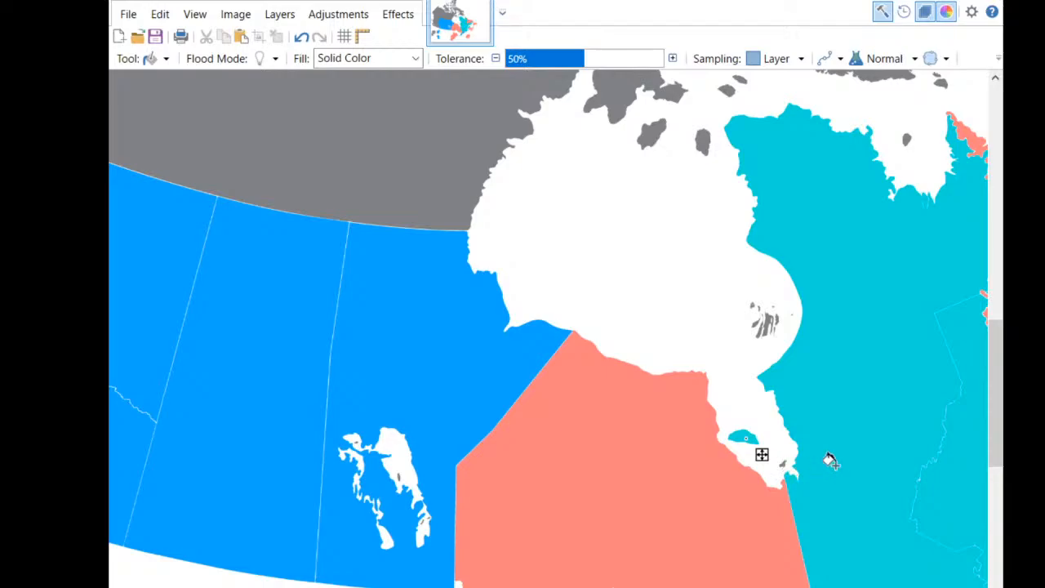
scroll(829, 460, down, 2)
scroll(796, 472, up, 5)
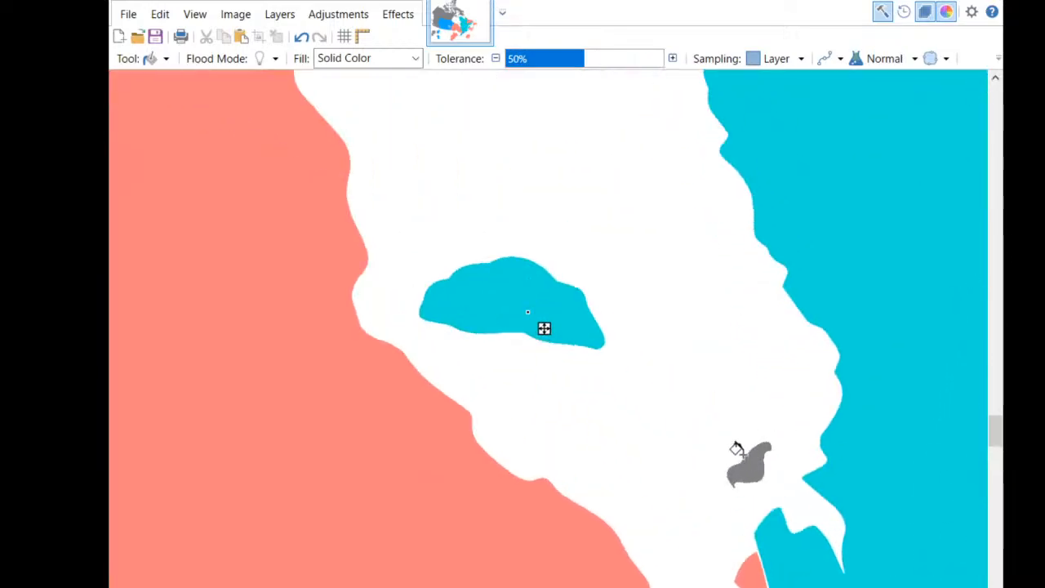
click(758, 465)
Fill the large central island of the grey group off Quebec's Hudson Bay coast cyan.
scroll(760, 399, down, 3)
scroll(727, 360, up, 6)
scroll(653, 310, down, 5)
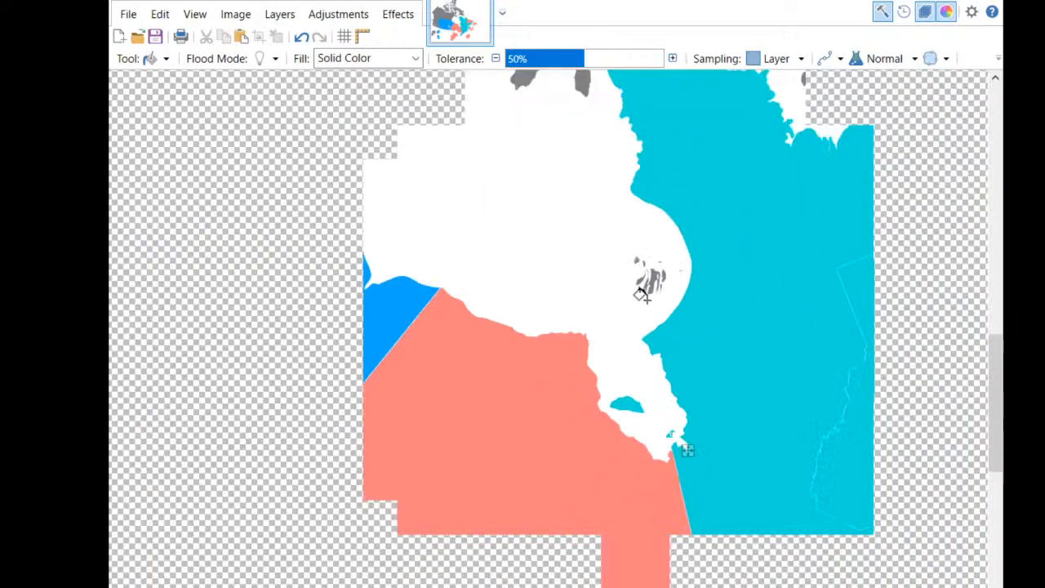
scroll(644, 286, up, 3)
scroll(657, 470, down, 2)
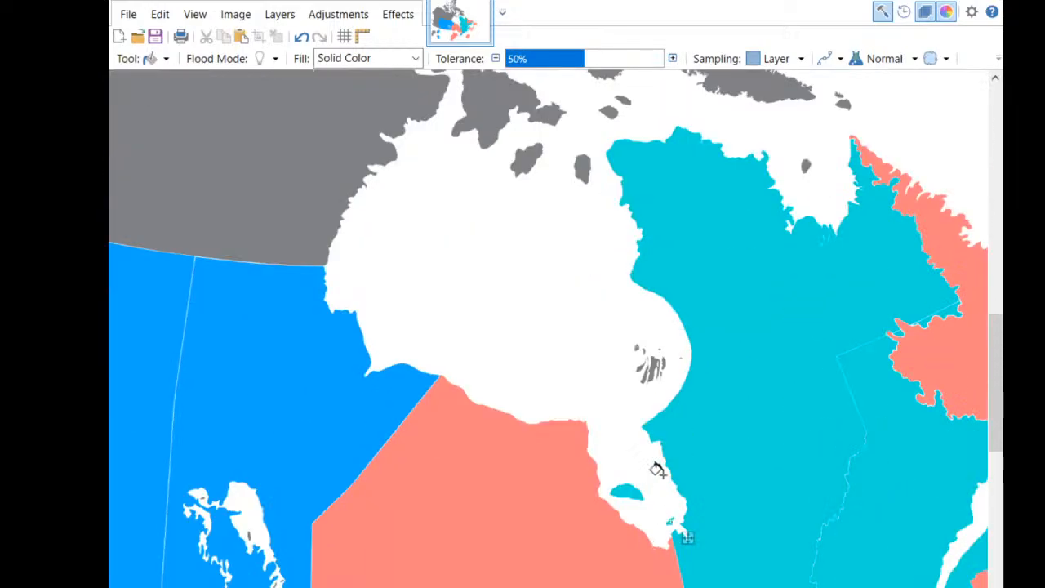
scroll(645, 388, up, 5)
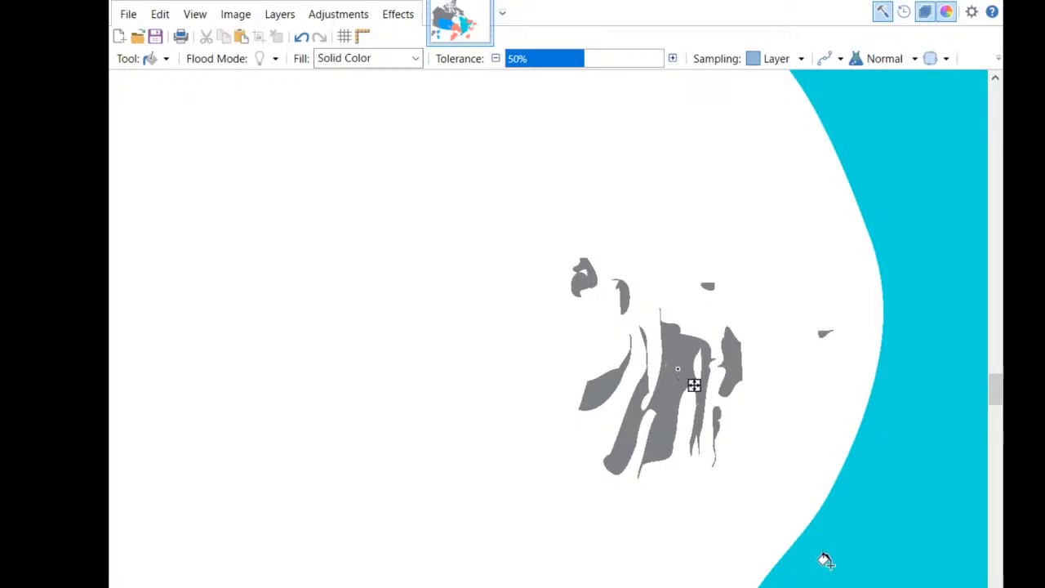
click(657, 413)
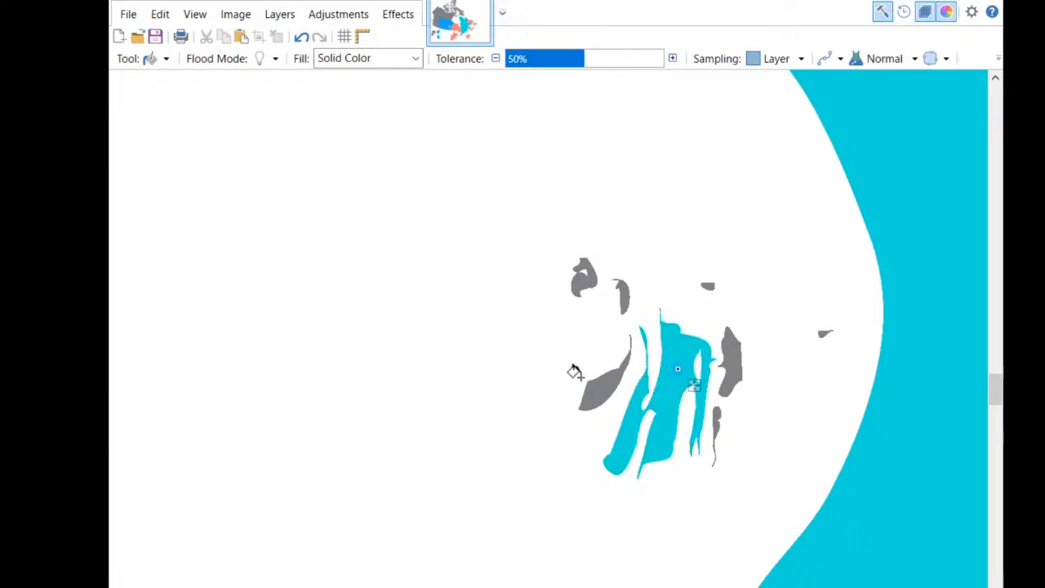
Fill the grey islands directly east, southeast, west and northwest of the central Hudson Bay island cyan.
click(738, 365)
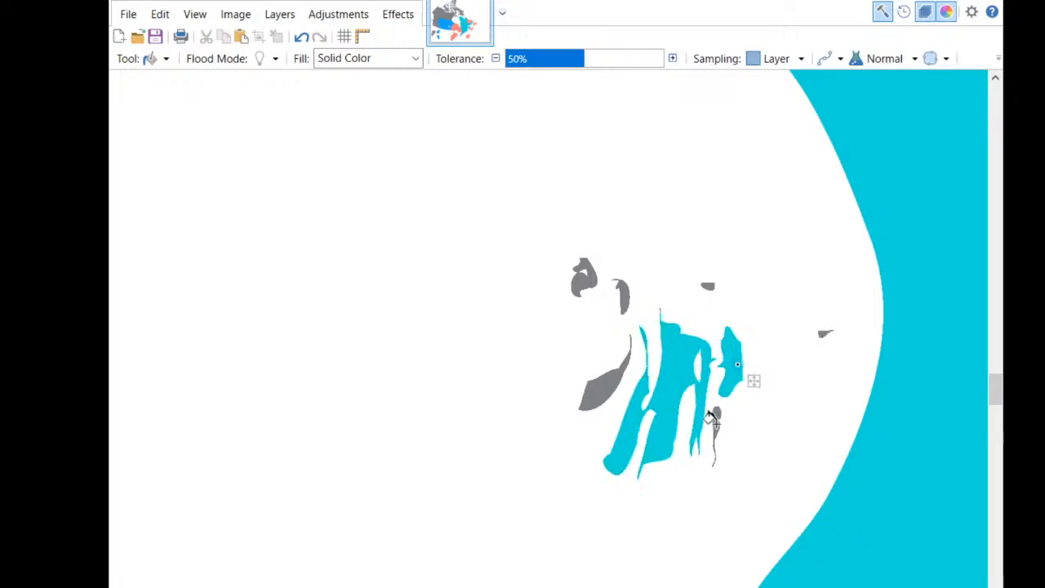
click(715, 423)
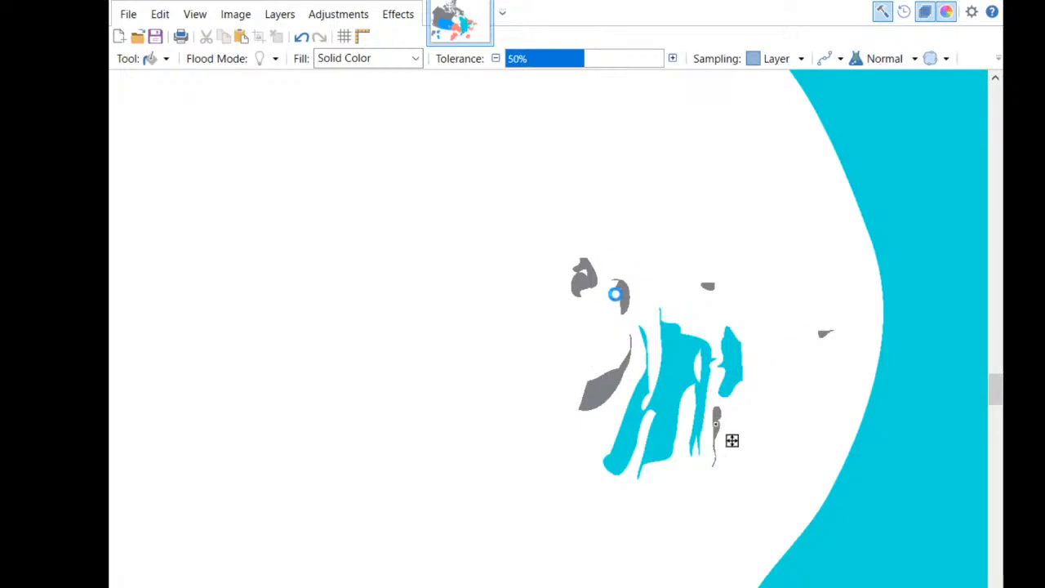
click(601, 383)
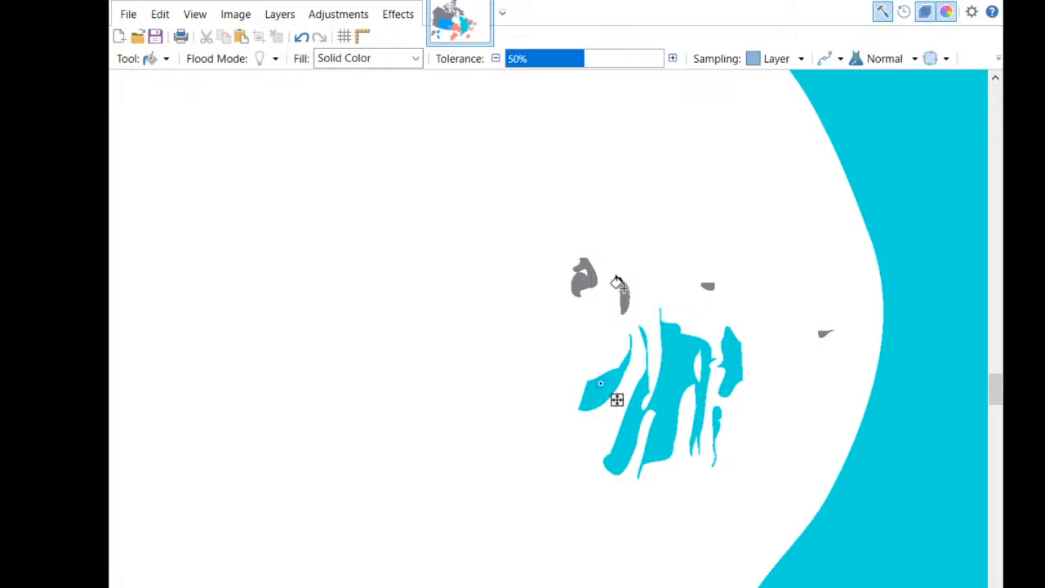
click(623, 289)
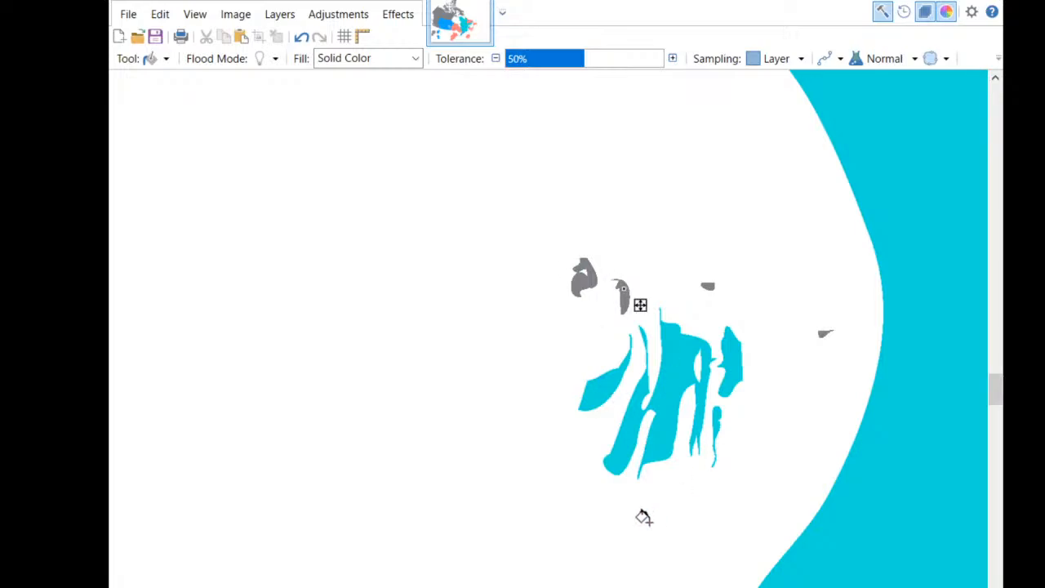
scroll(666, 388, down, 2)
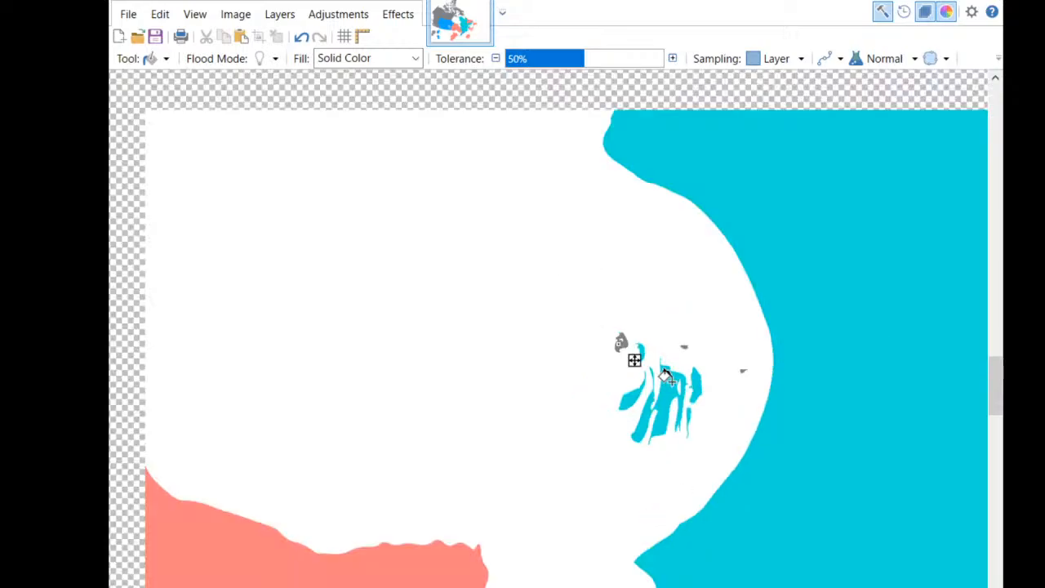
scroll(674, 383, up, 2)
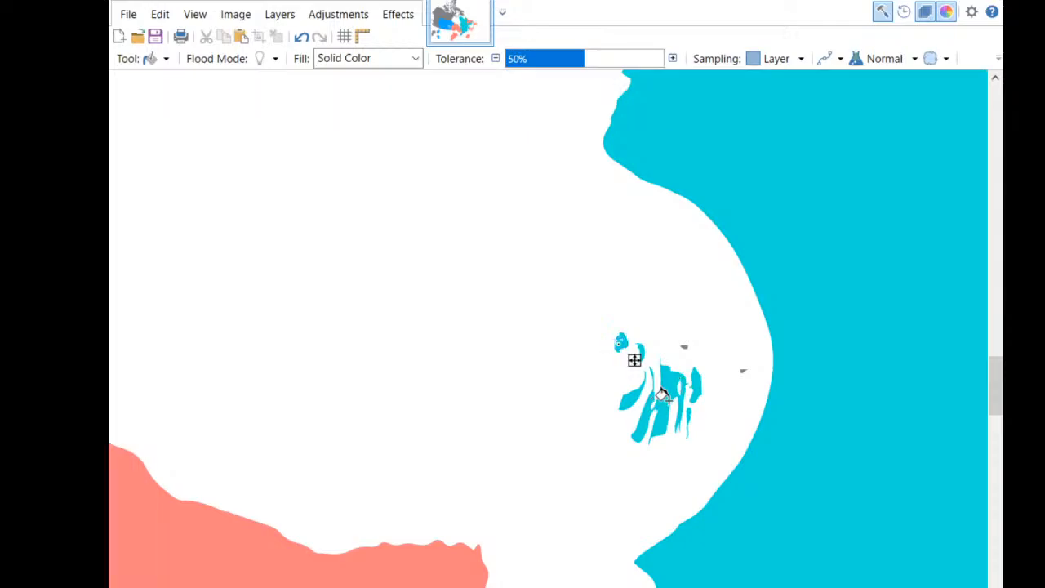
Fill the northern territories' mainland, Victoria Island, Southampton Island and Baffin Island blue.
scroll(676, 391, down, 5)
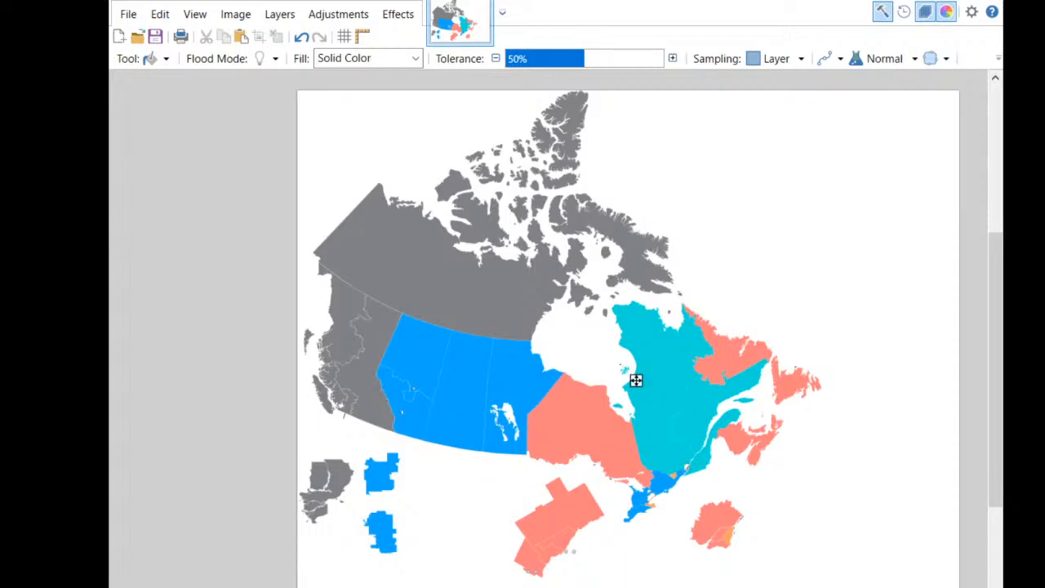
scroll(636, 482, up, 2)
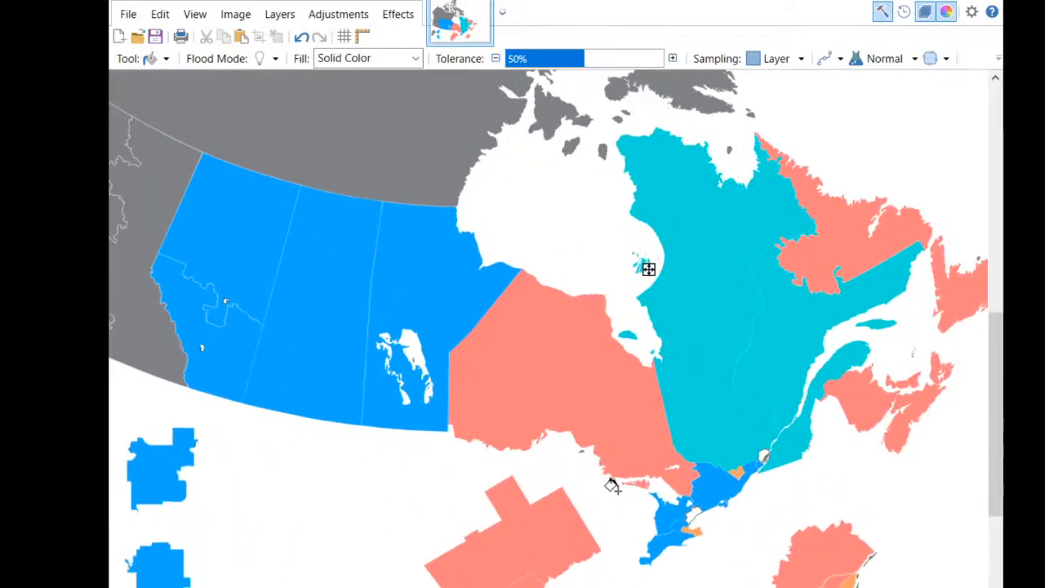
scroll(617, 487, down, 2)
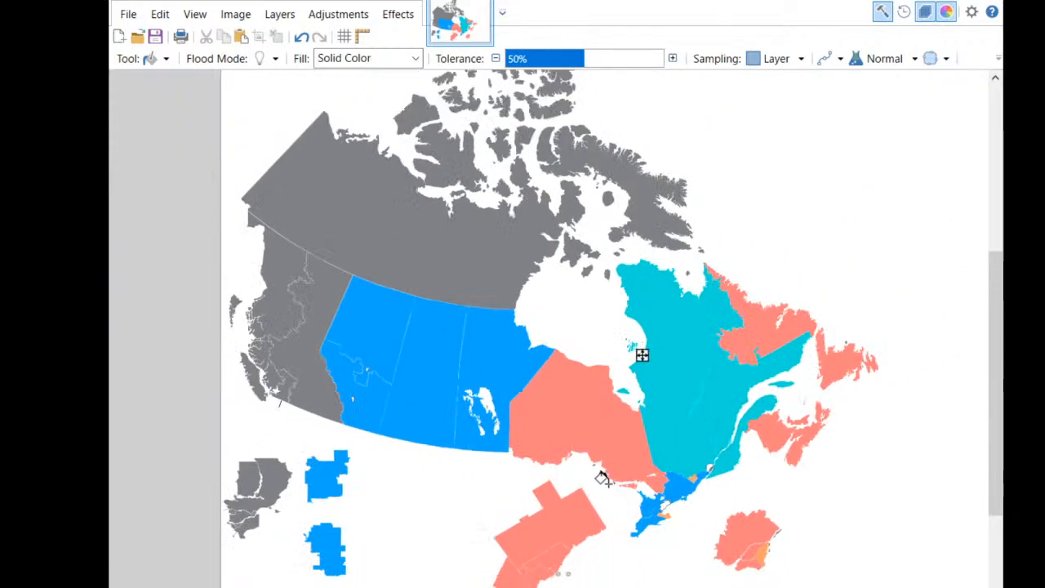
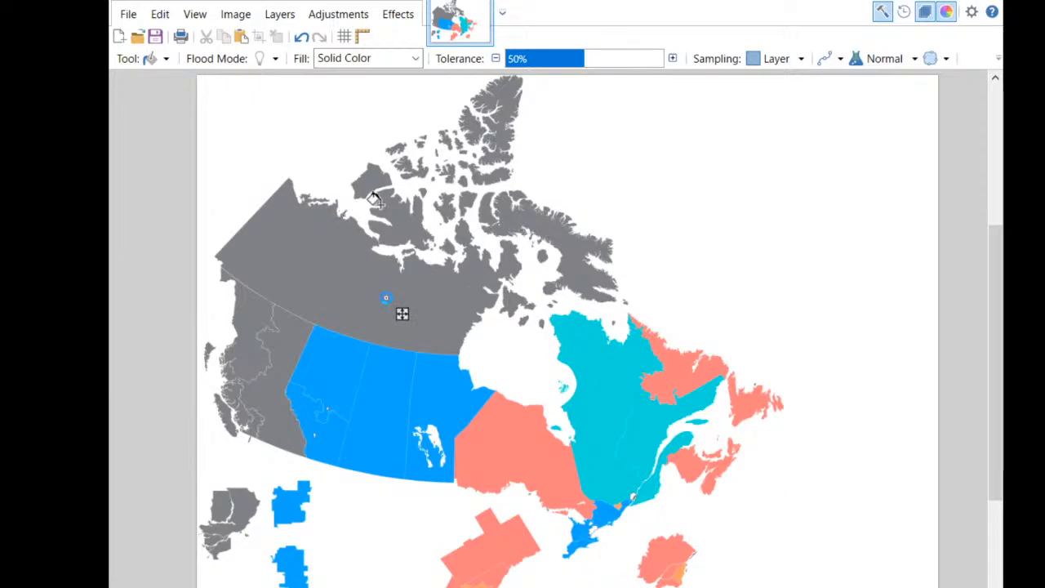
click(399, 195)
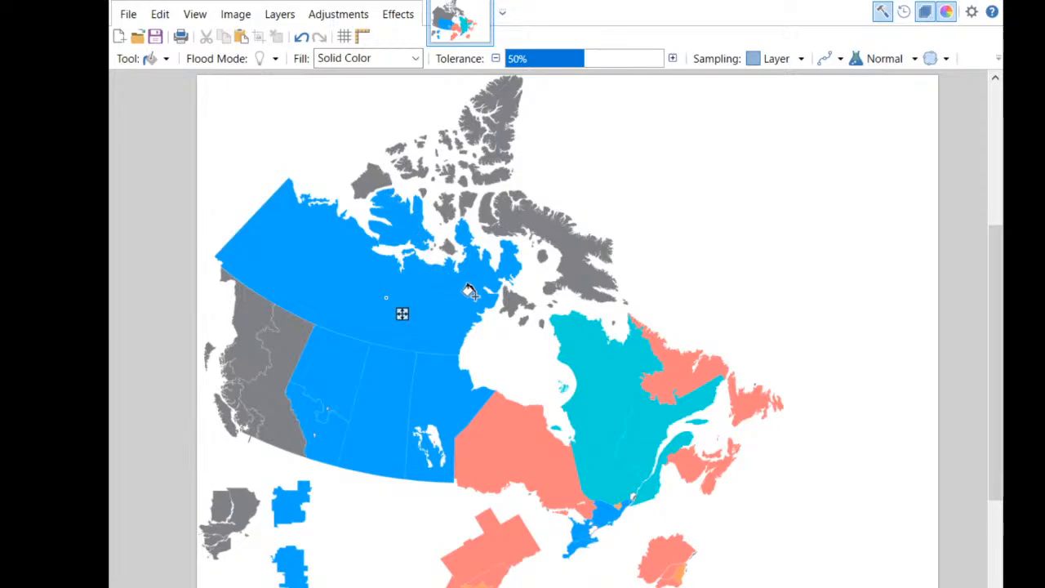
click(512, 305)
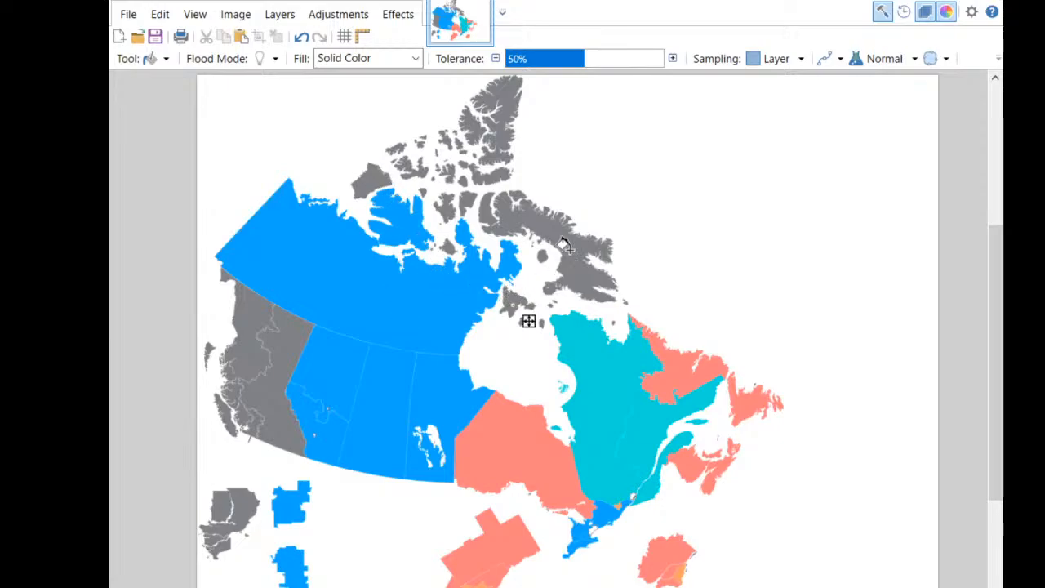
click(575, 262)
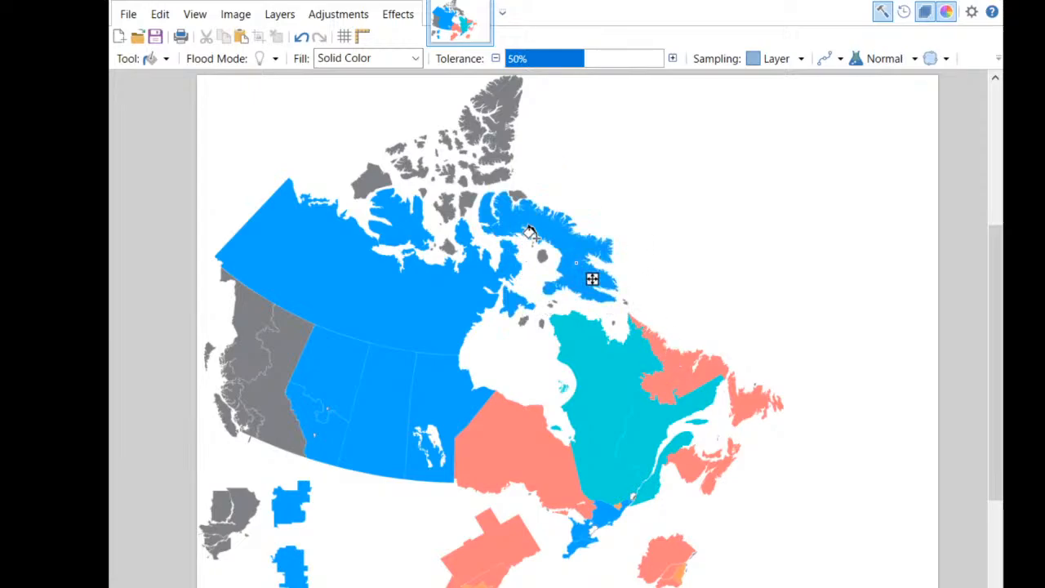
Fill the two grey islands south of Southampton Island and the two small ones between it and Quebec blue.
scroll(515, 286, down, 3)
scroll(522, 191, up, 5)
scroll(542, 425, up, 4)
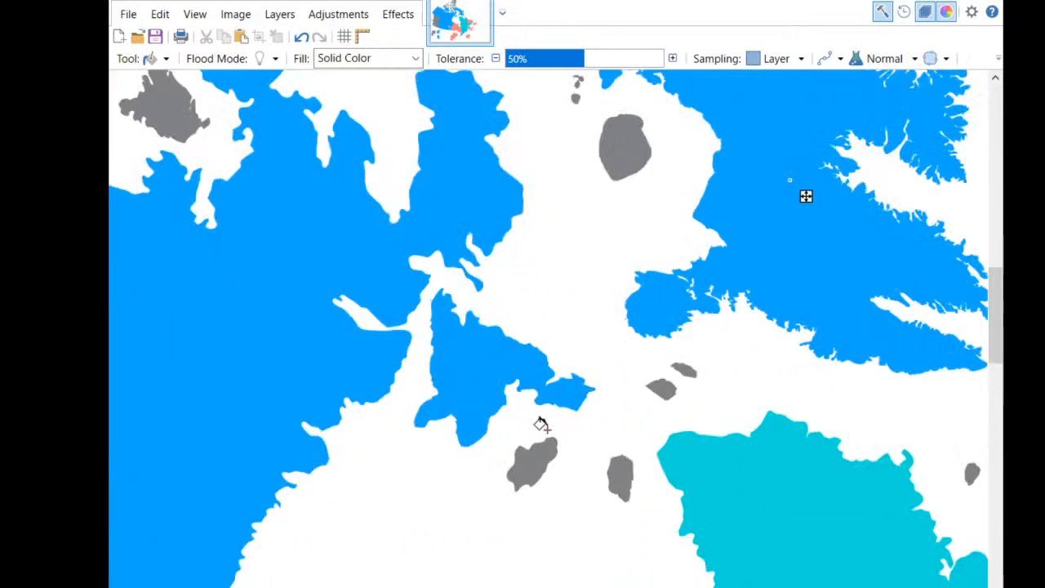
click(536, 460)
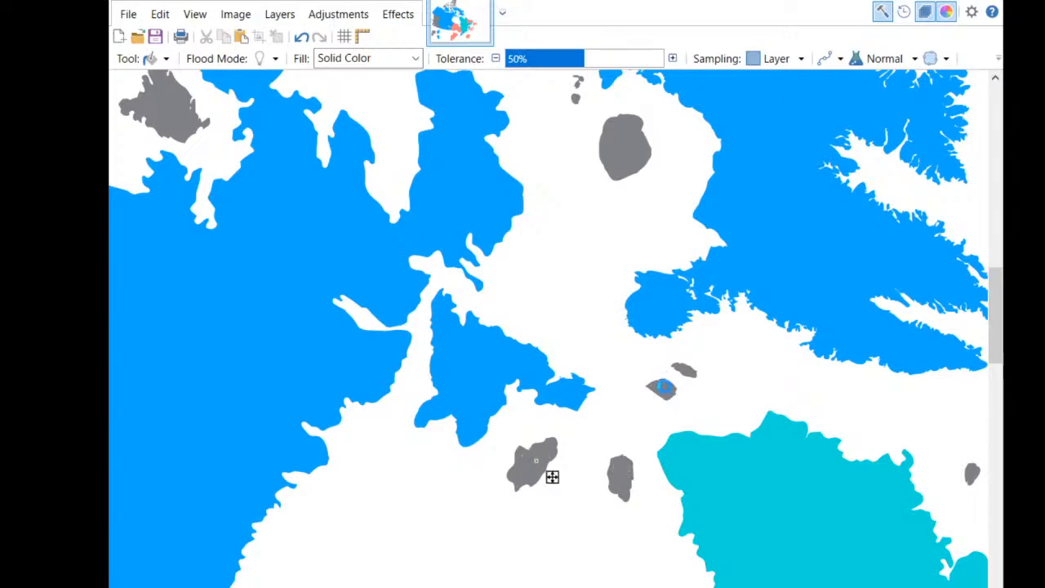
click(623, 476)
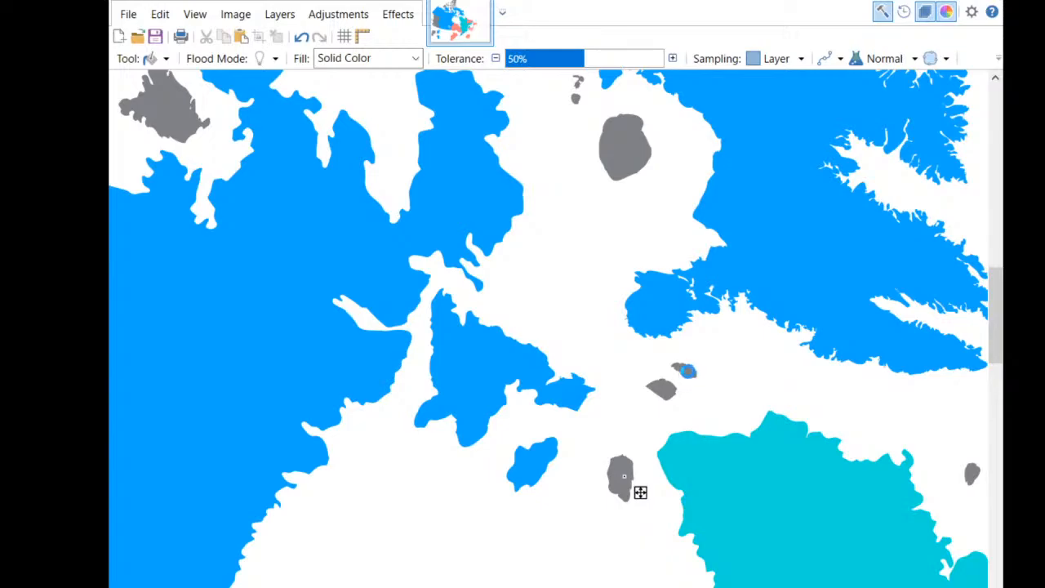
click(685, 371)
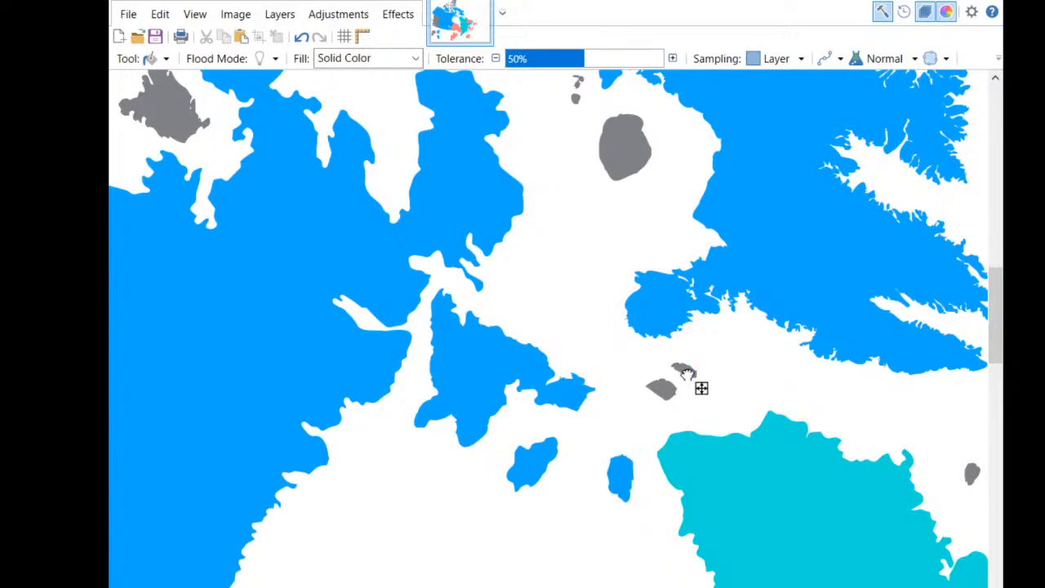
click(663, 389)
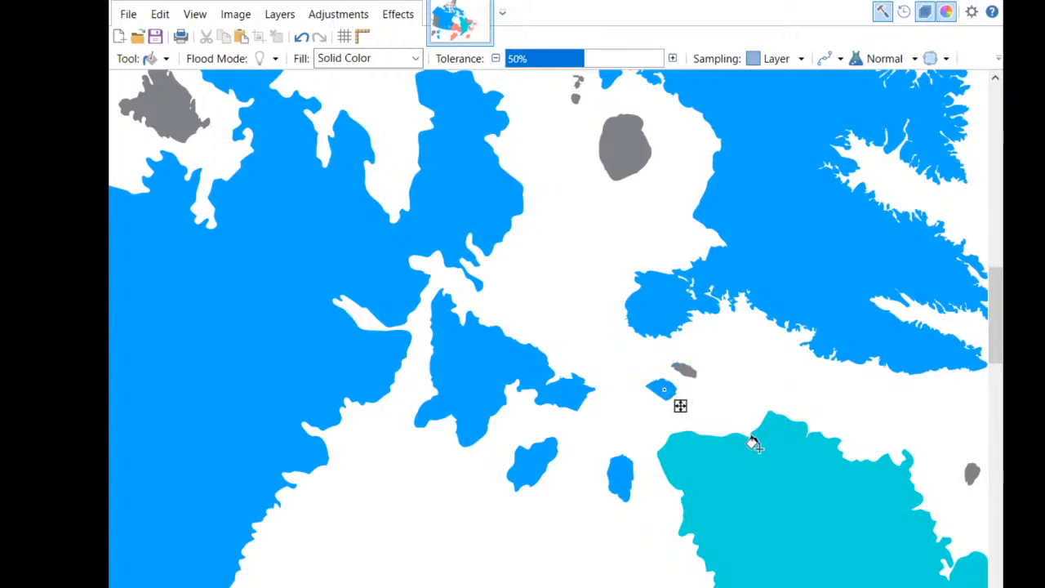
Fill the northeastern small island between Southampton Island and Quebec and the oval island west of Baffin Island blue.
click(685, 371)
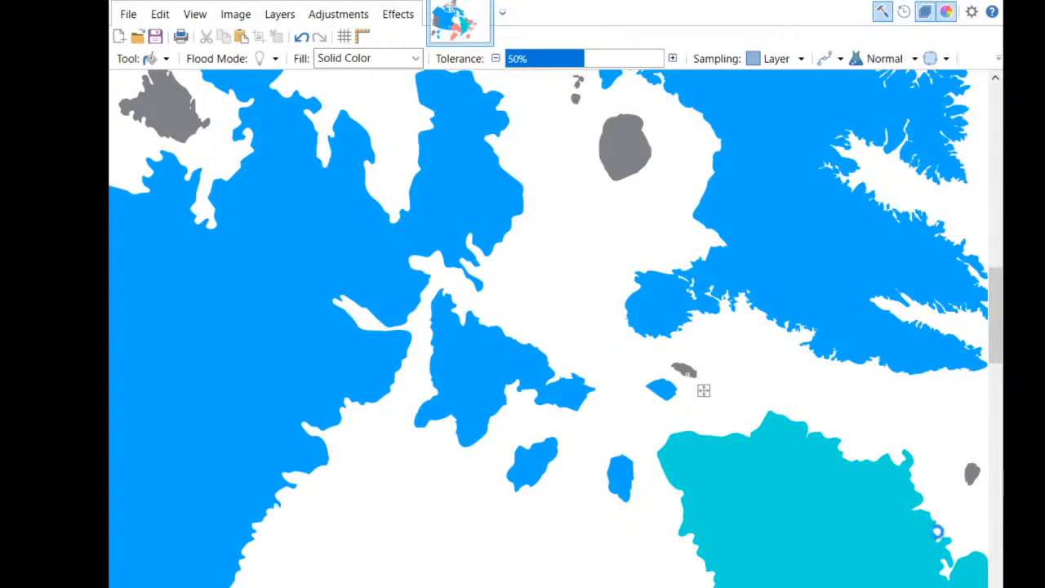
key(ctrl+z)
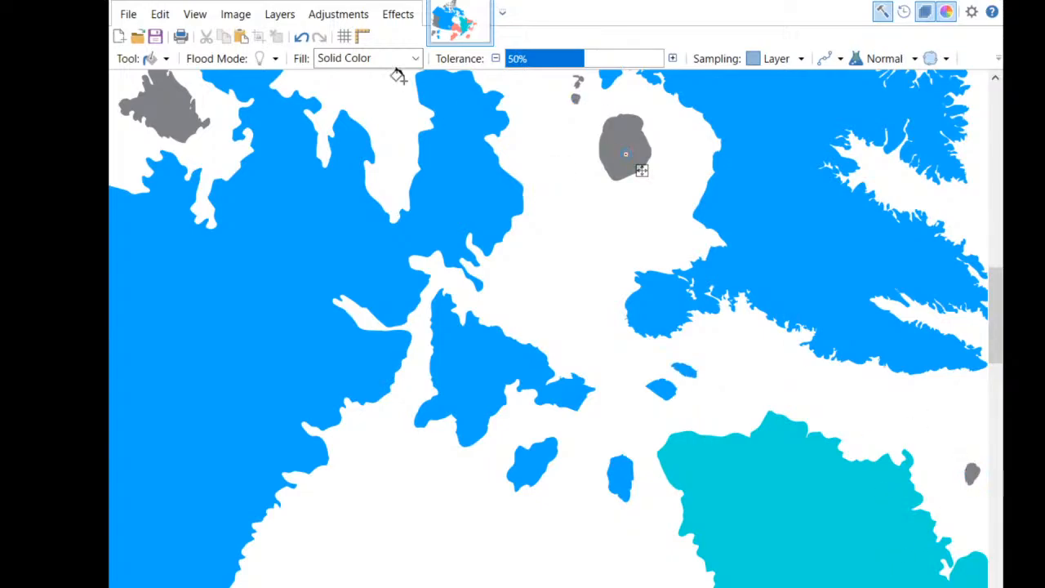
key(ctrl+z)
scroll(576, 175, up, 2)
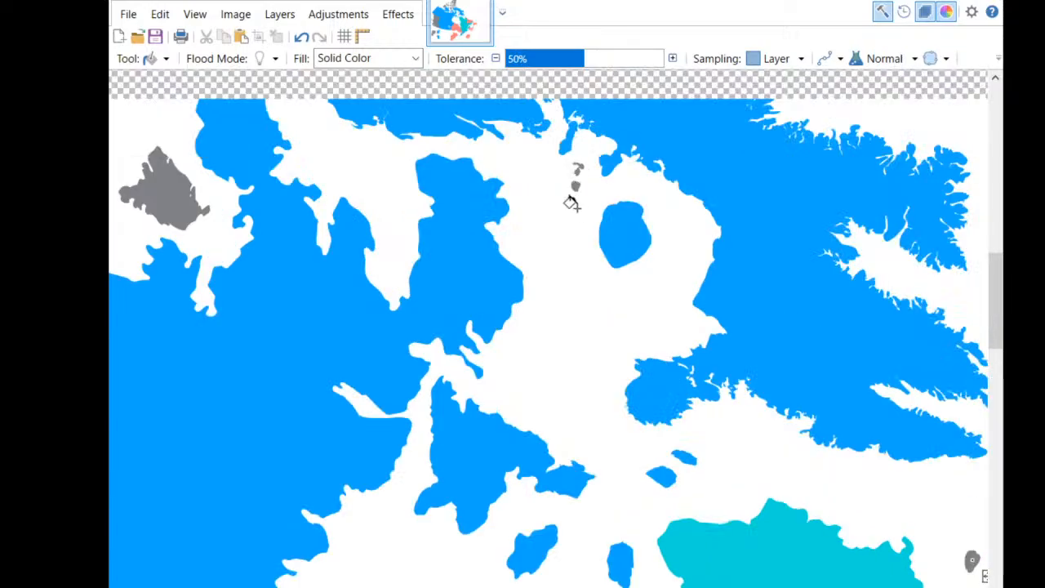
scroll(566, 250, up, 2)
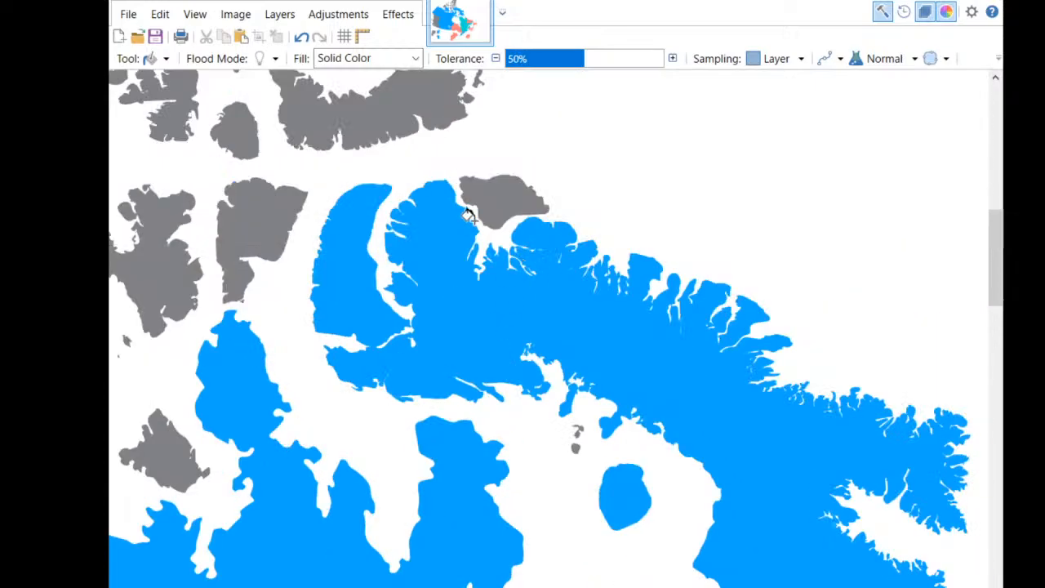
Fill the grey island off Baffin Island's northern tip and Devon Island north of it blue.
click(497, 197)
scroll(373, 268, up, 3)
click(394, 368)
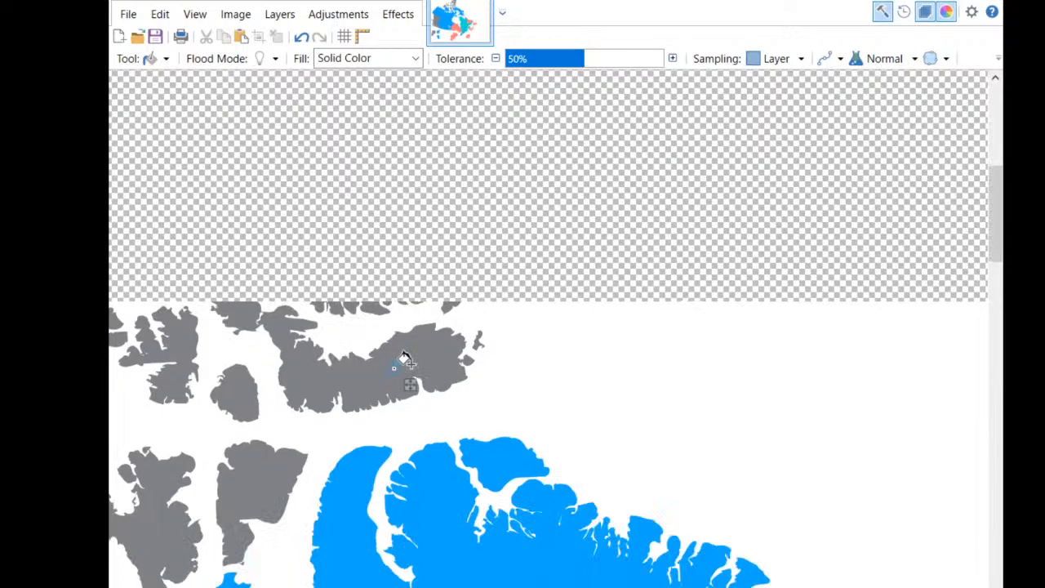
scroll(387, 340, up, 2)
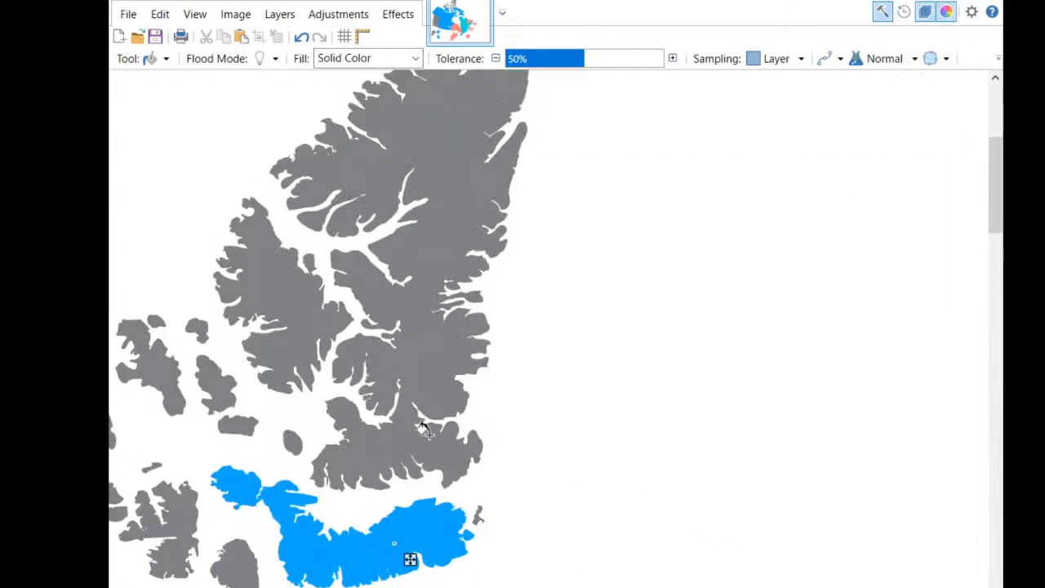
Fill Ellesmere Island, Axel Heiberg Island, the small oval island southwest of them and Cornwallis Island blue.
click(417, 361)
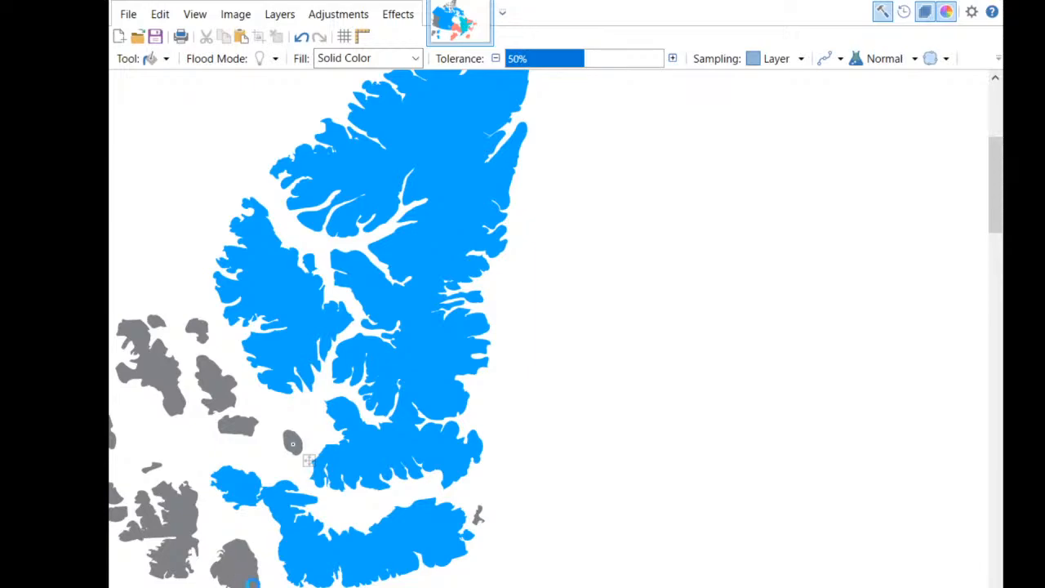
click(241, 575)
scroll(252, 583, down, 1)
Fill Somerset Island, Prince of Wales Island and the grey King William Island south of them blue.
drag(242, 486, 713, 416)
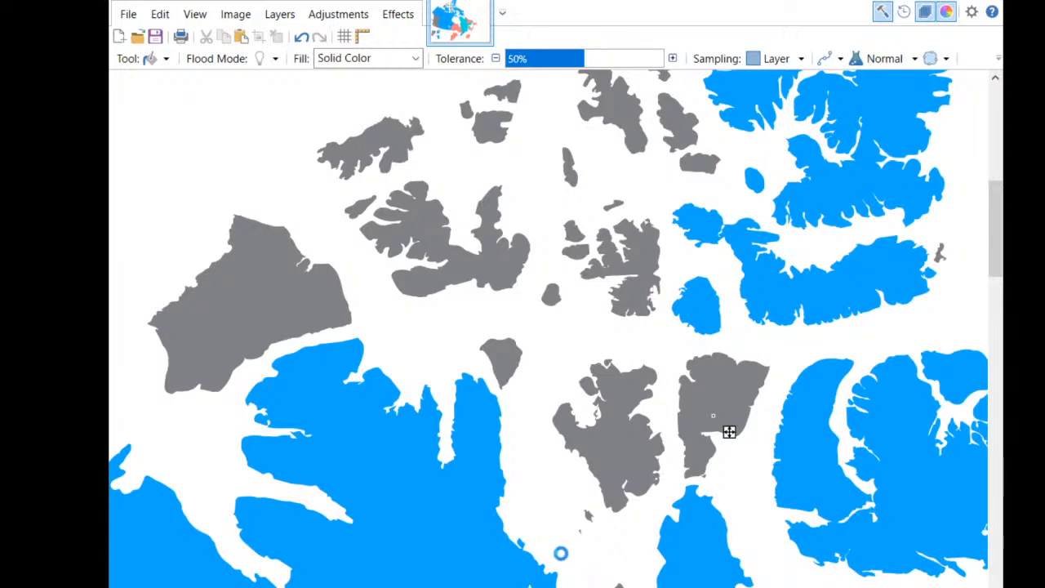
scroll(539, 515, down, 3)
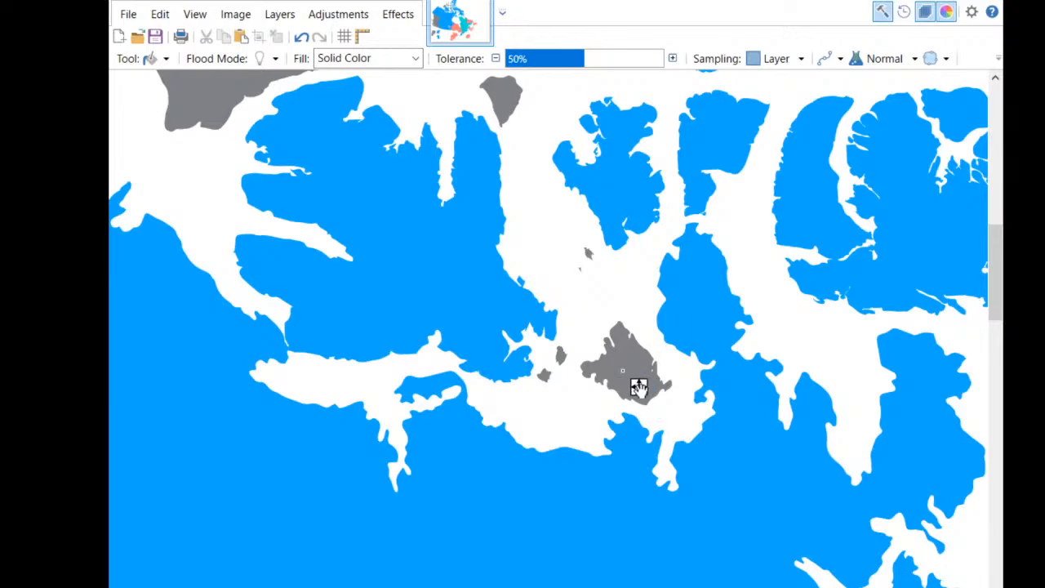
scroll(570, 343, up, 2)
scroll(604, 310, up, 2)
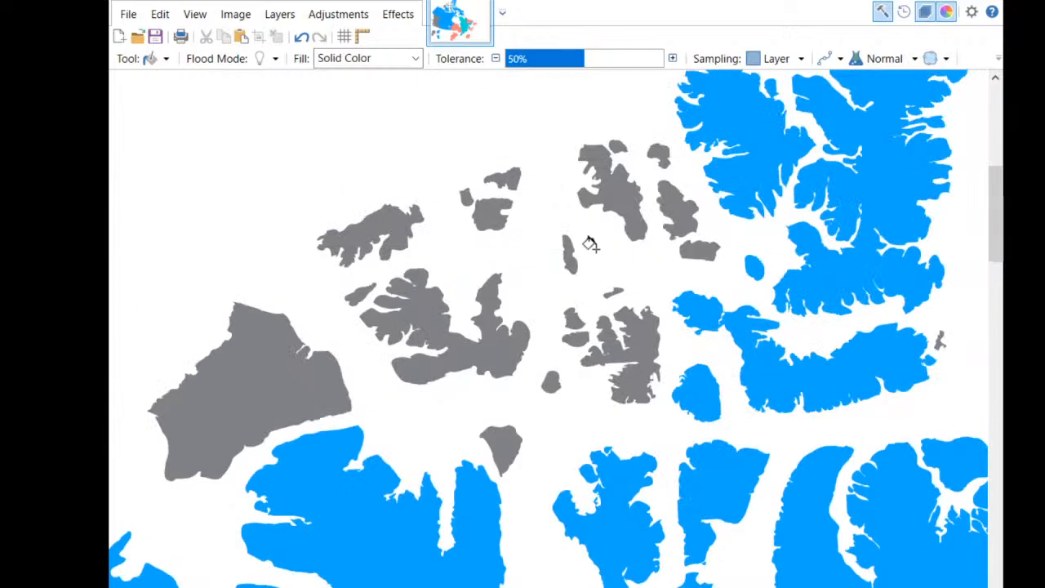
Fill the Ringnes island group, Bathurst Island and its western islets, and Lougheed, Melville and Stefansson islands blue.
click(617, 182)
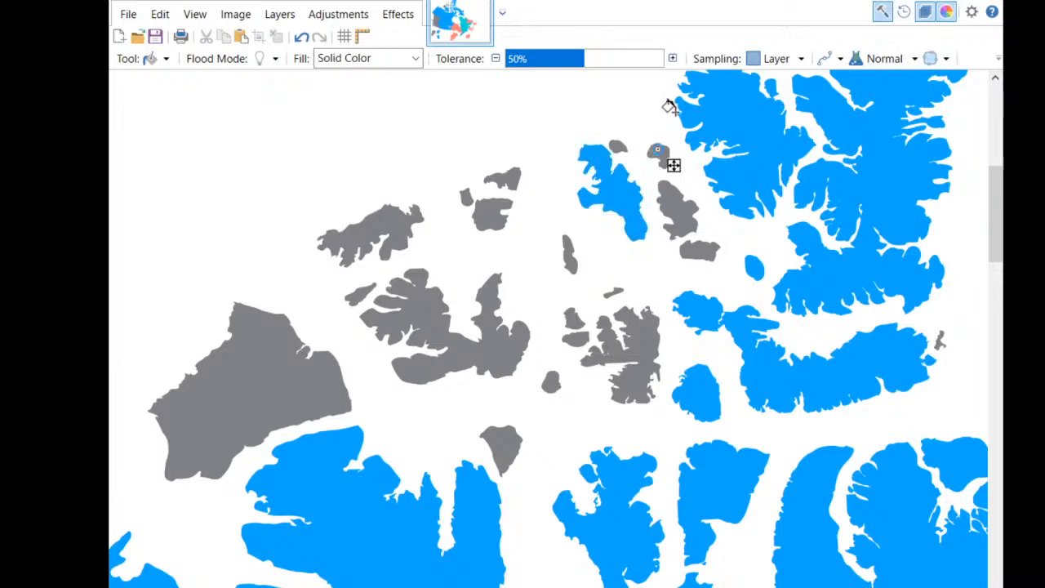
click(657, 151)
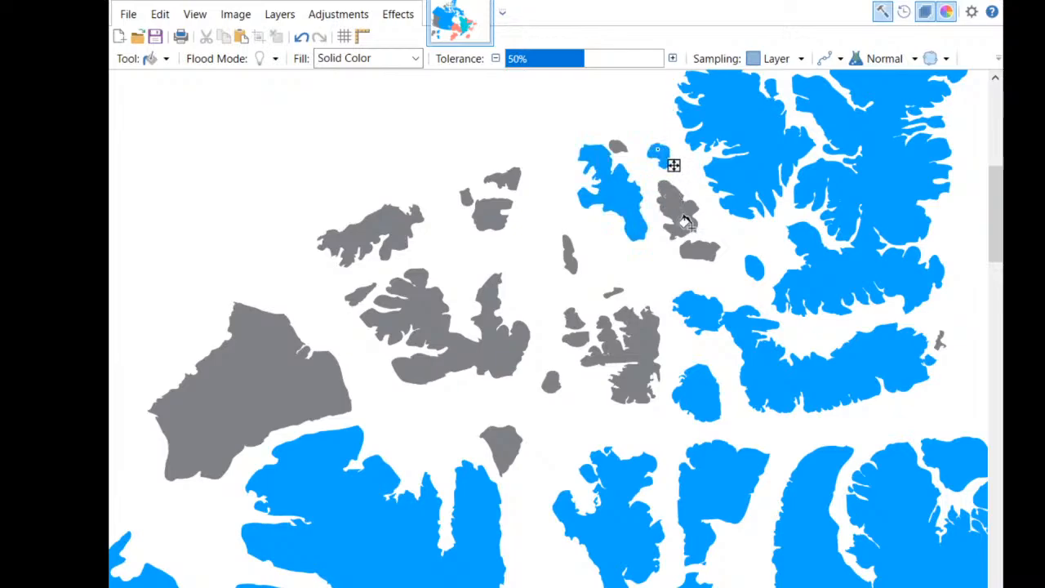
click(679, 200)
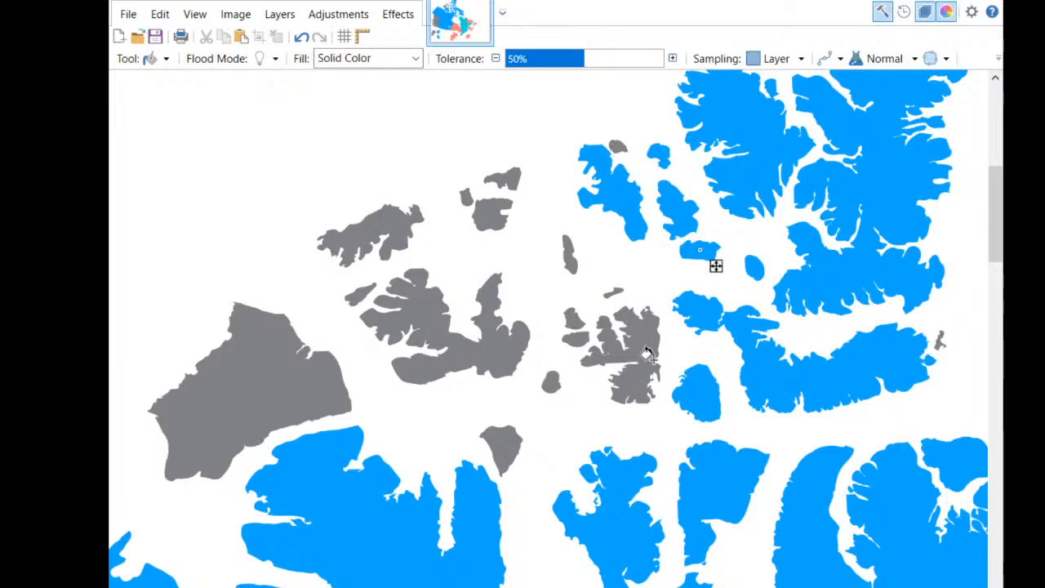
scroll(627, 333, up, 1)
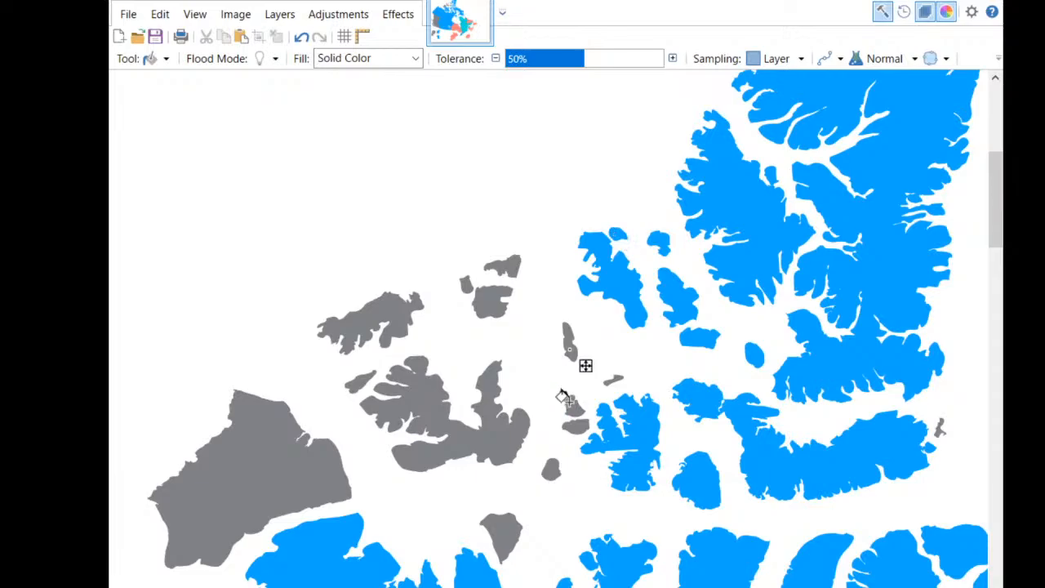
click(569, 350)
click(572, 402)
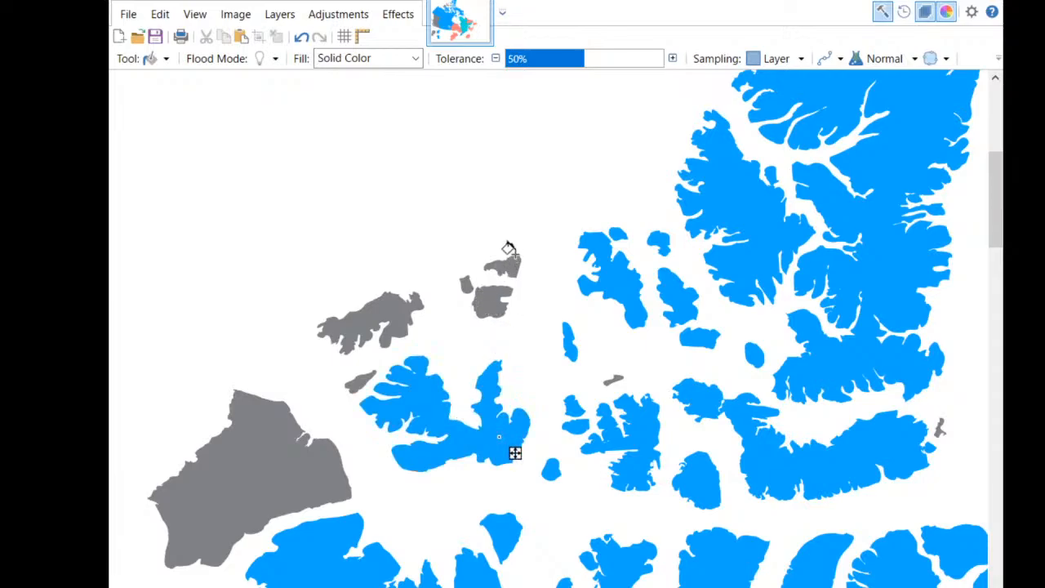
Fill the three-island Mackenzie King group, Prince Patrick Island, the small island south of it and Banks Island blue.
click(465, 284)
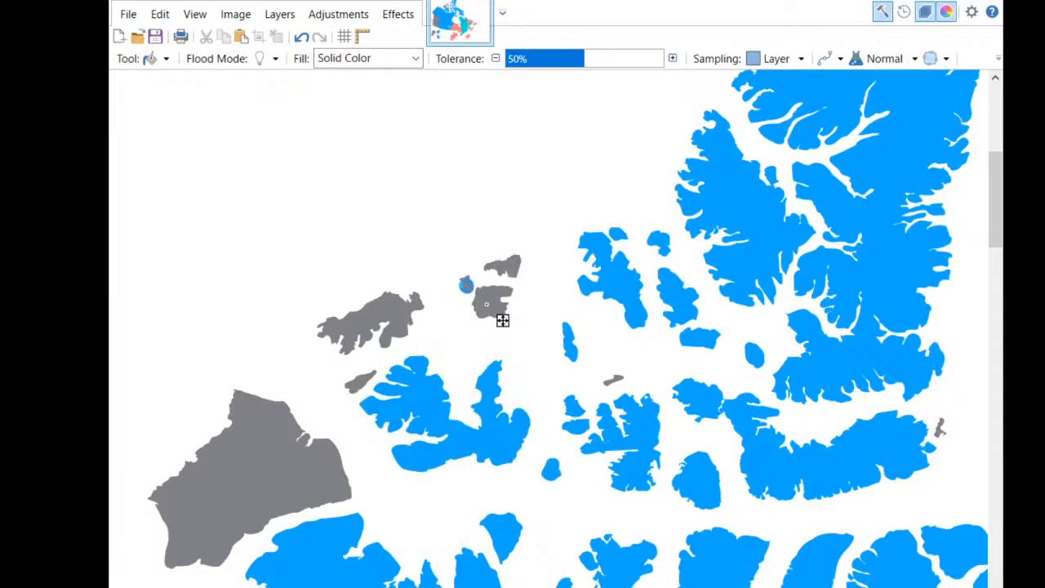
drag(464, 283, 418, 317)
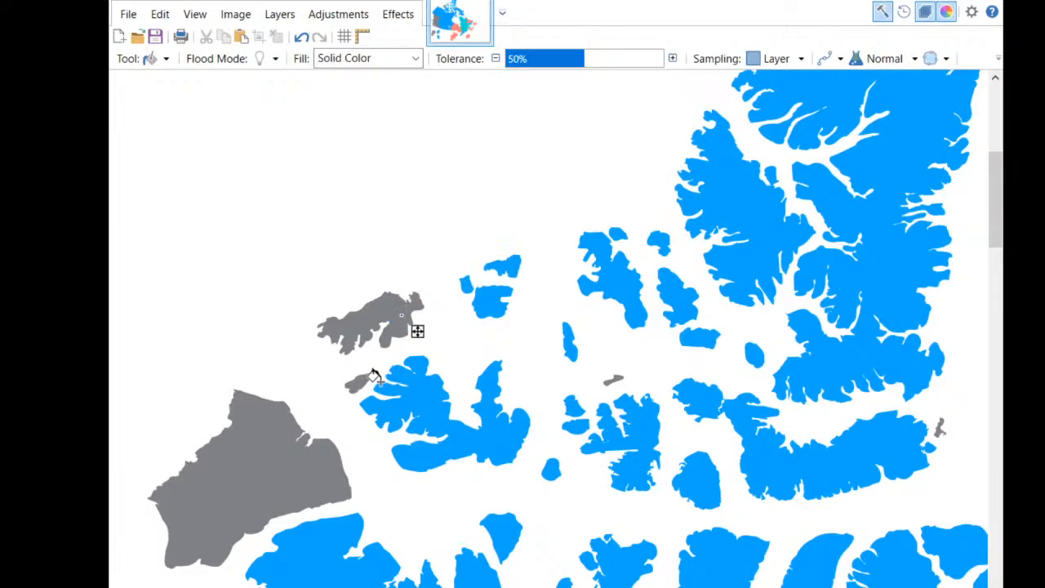
click(354, 380)
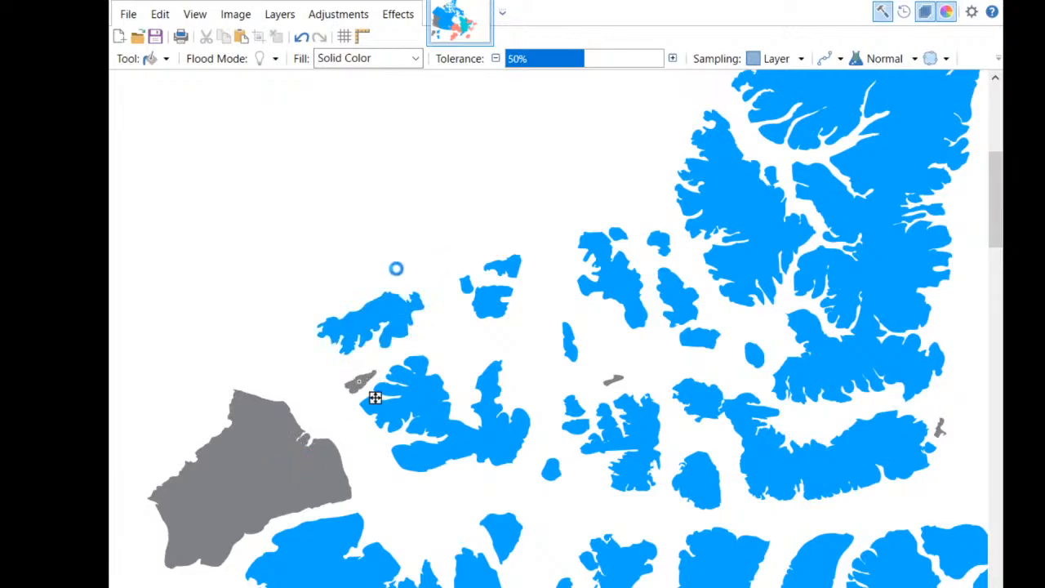
click(285, 466)
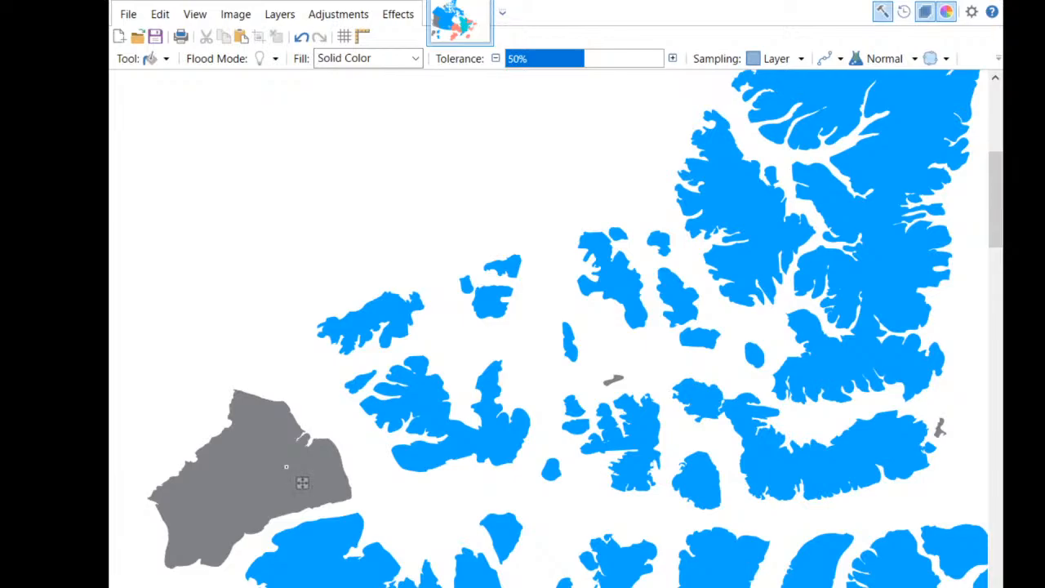
Fill the northeastern and interior region of British Columbia, next to Alberta, blue.
scroll(548, 328, left, 2)
scroll(406, 381, down, 7)
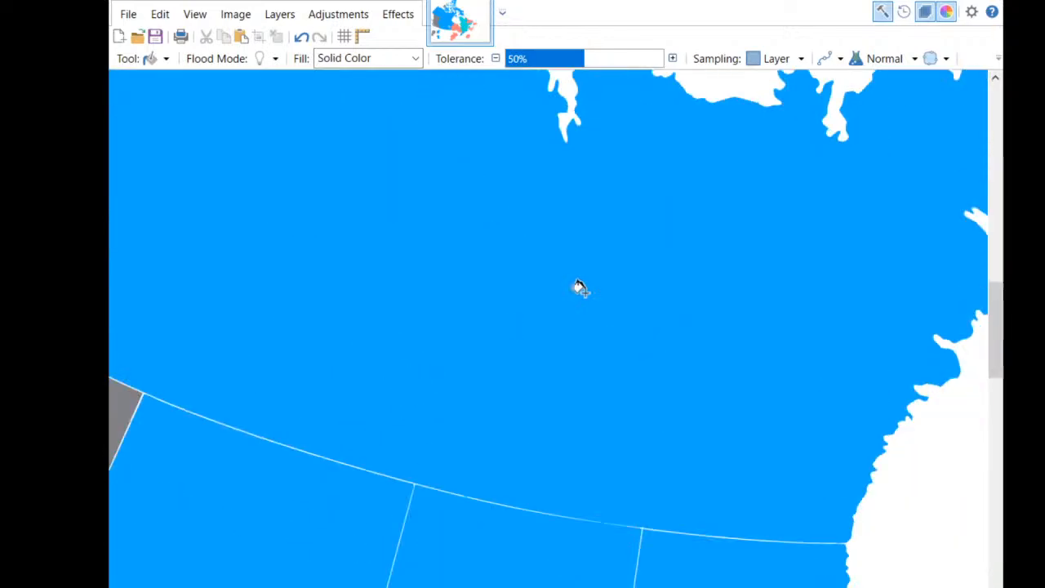
scroll(578, 290, up, 5)
scroll(601, 388, down, 5)
scroll(613, 433, down, 2)
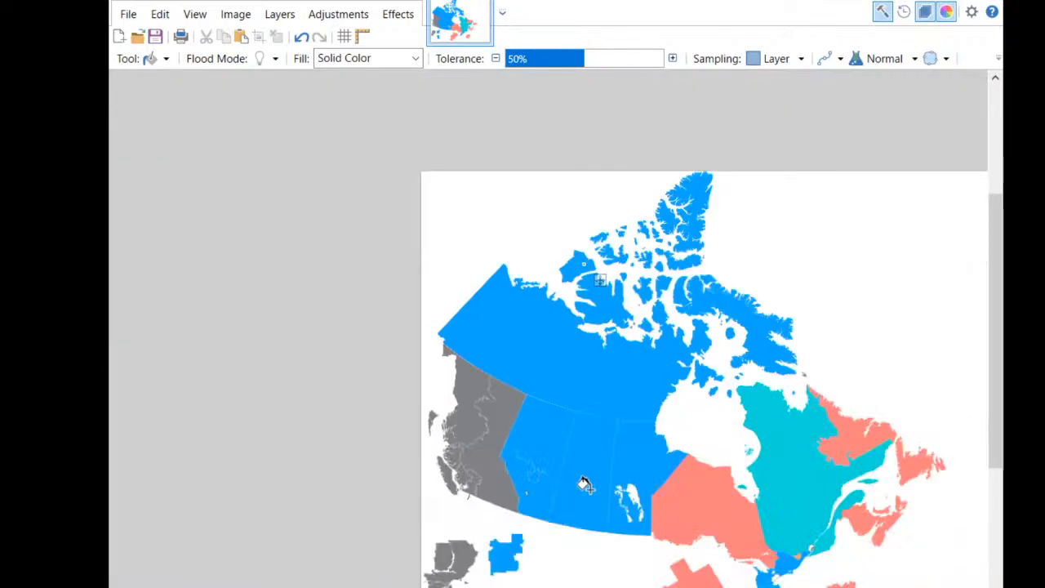
scroll(584, 483, down, 2)
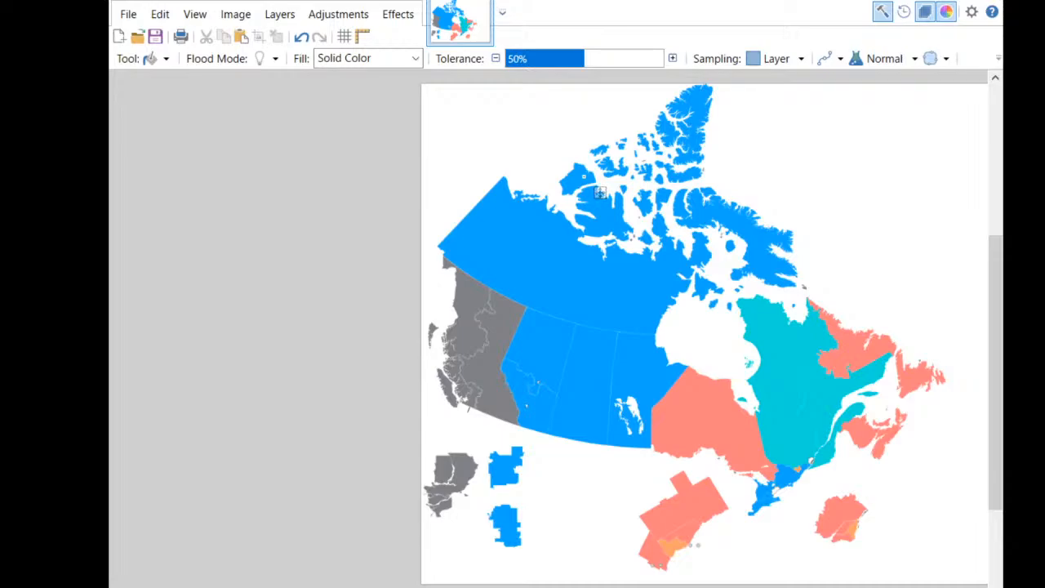
click(500, 385)
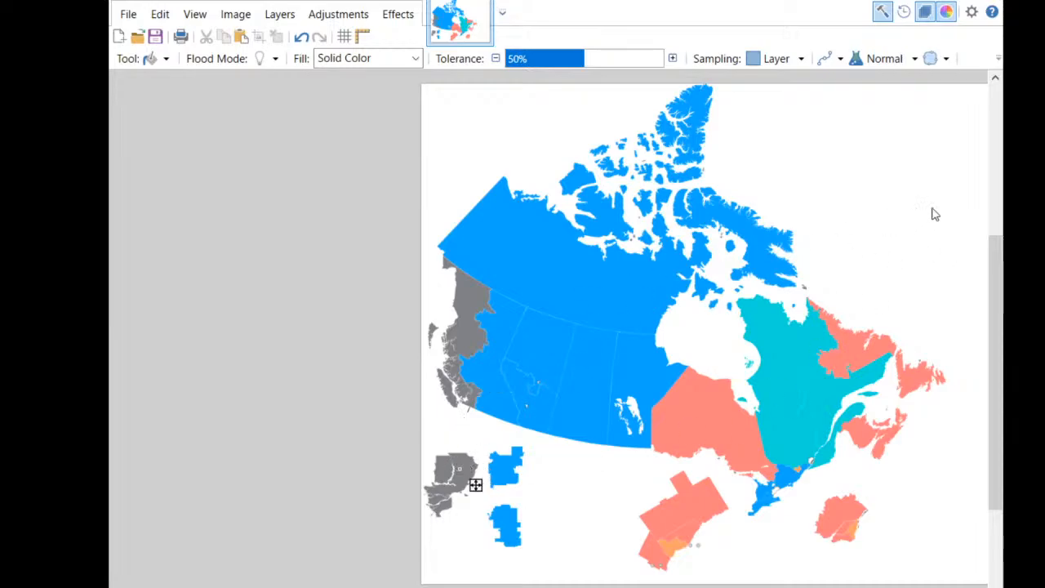
Fill the large eastern region of the Vancouver inset and the two small islands southeast of it pink.
click(447, 477)
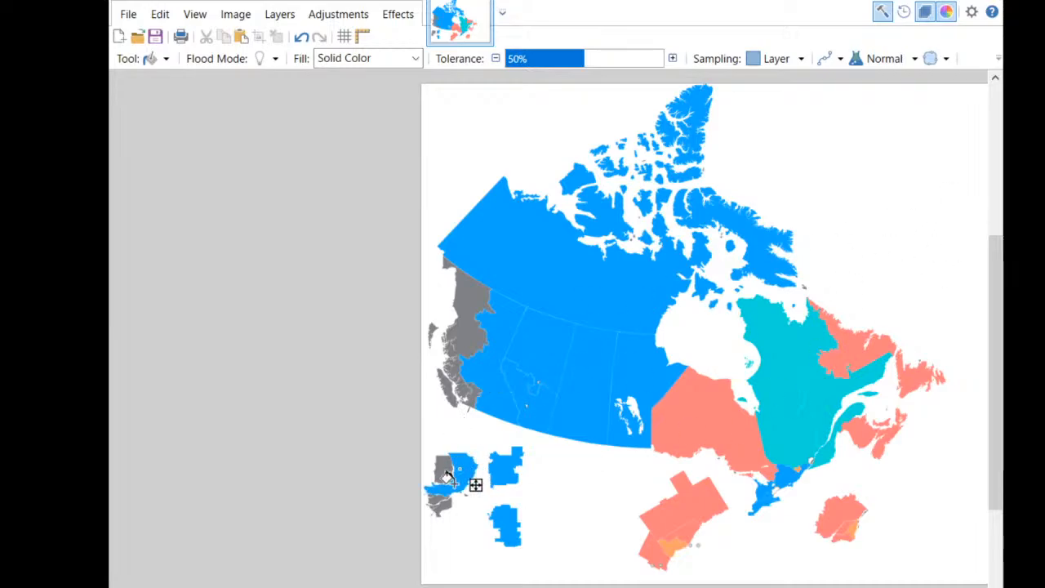
right_click(447, 478)
scroll(441, 480, up, 1)
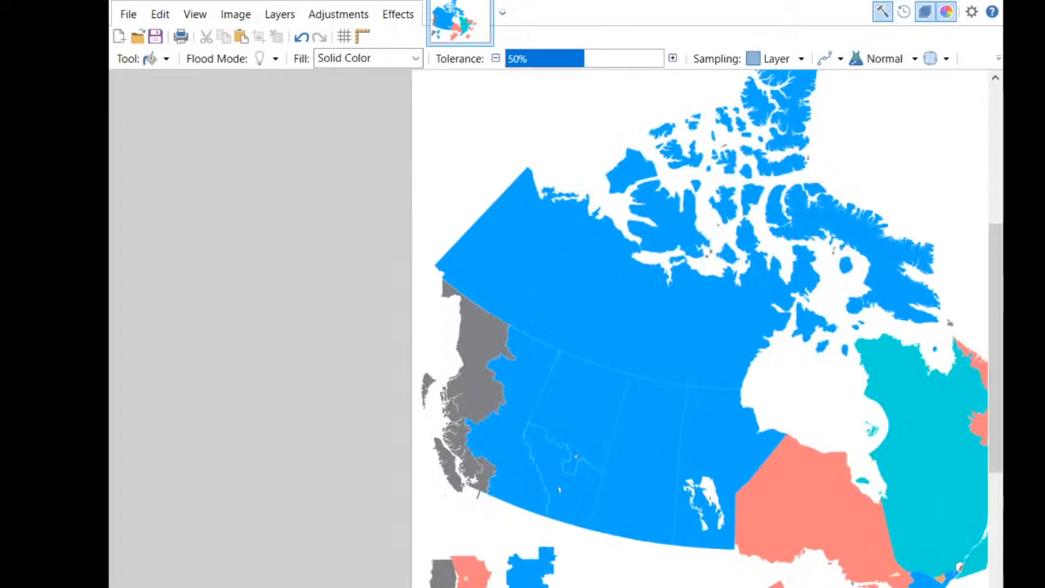
scroll(474, 580, up, 4)
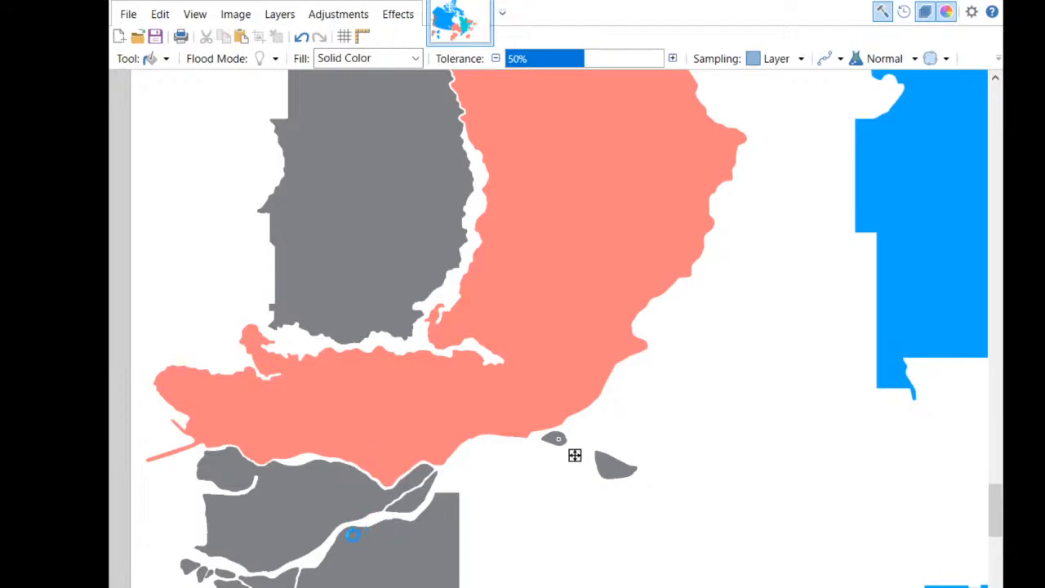
click(559, 438)
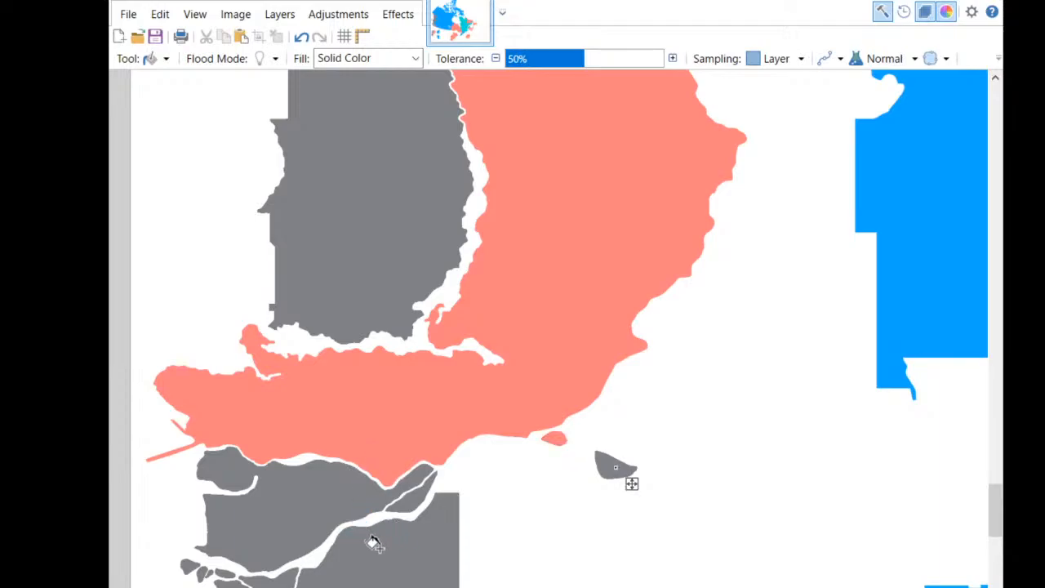
click(616, 467)
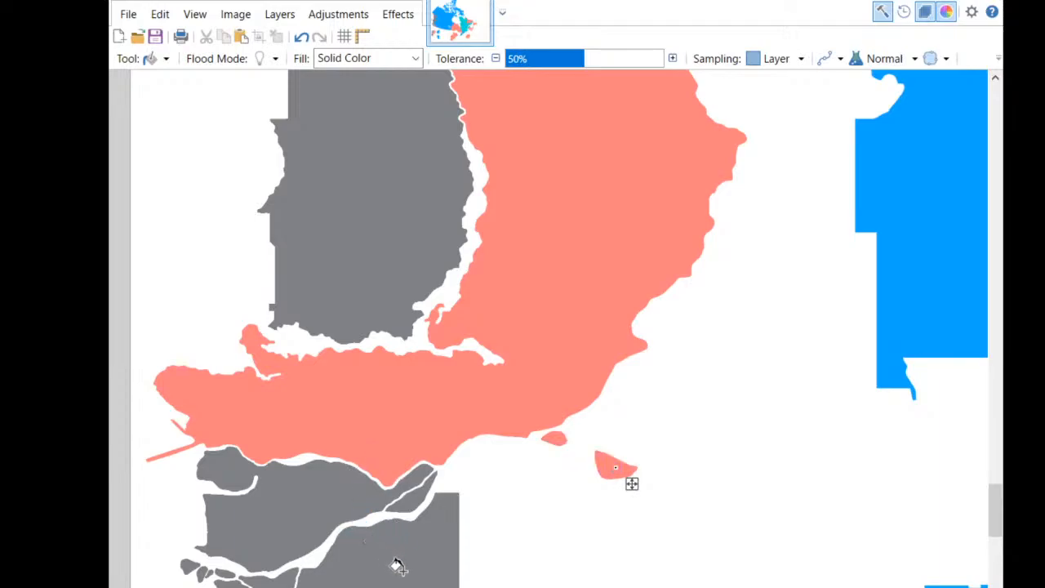
Fill the southern regions of the Vancouver inset and the small river islands between them pink.
click(406, 507)
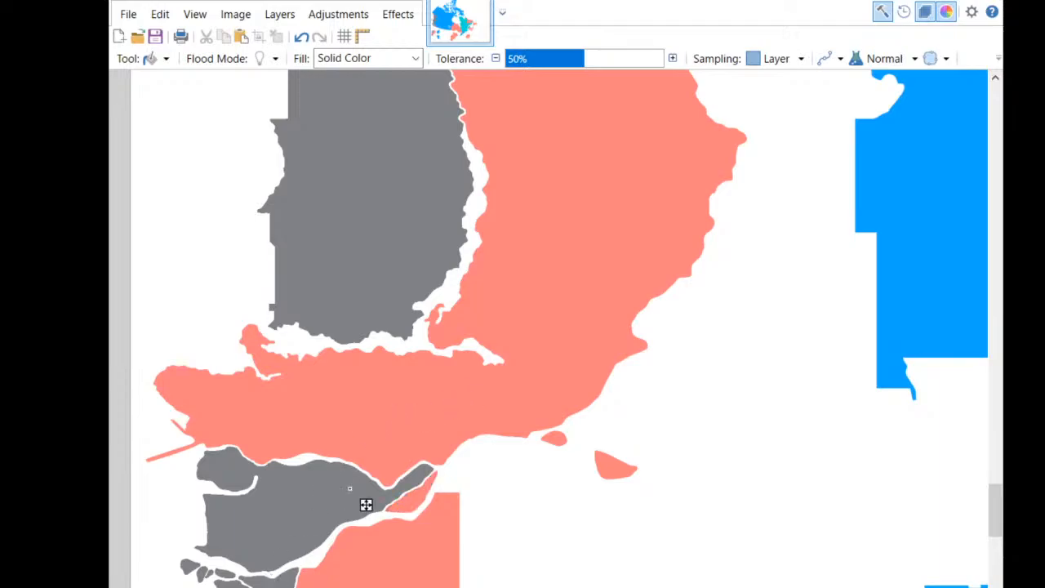
click(350, 488)
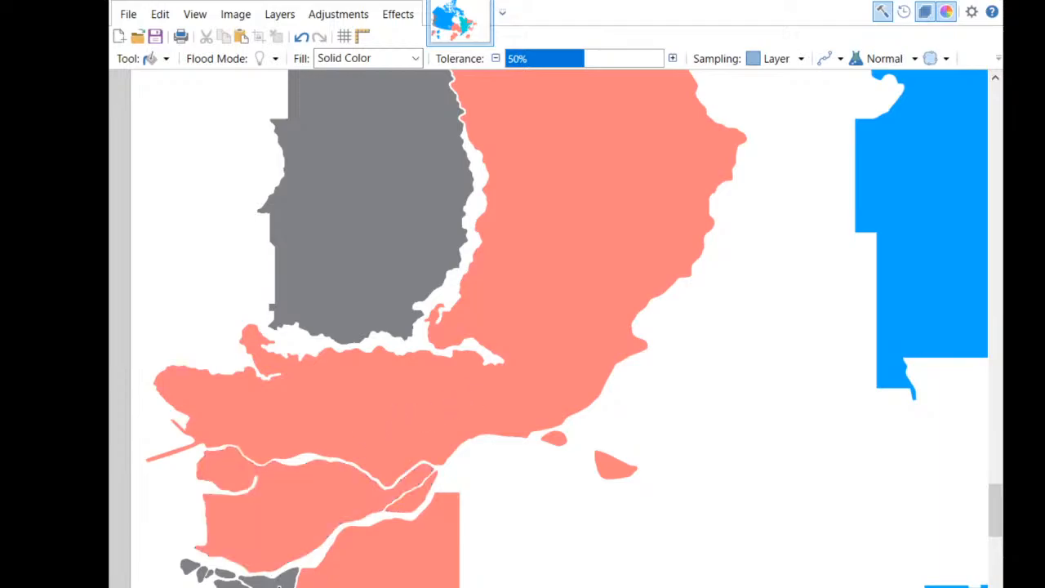
click(237, 583)
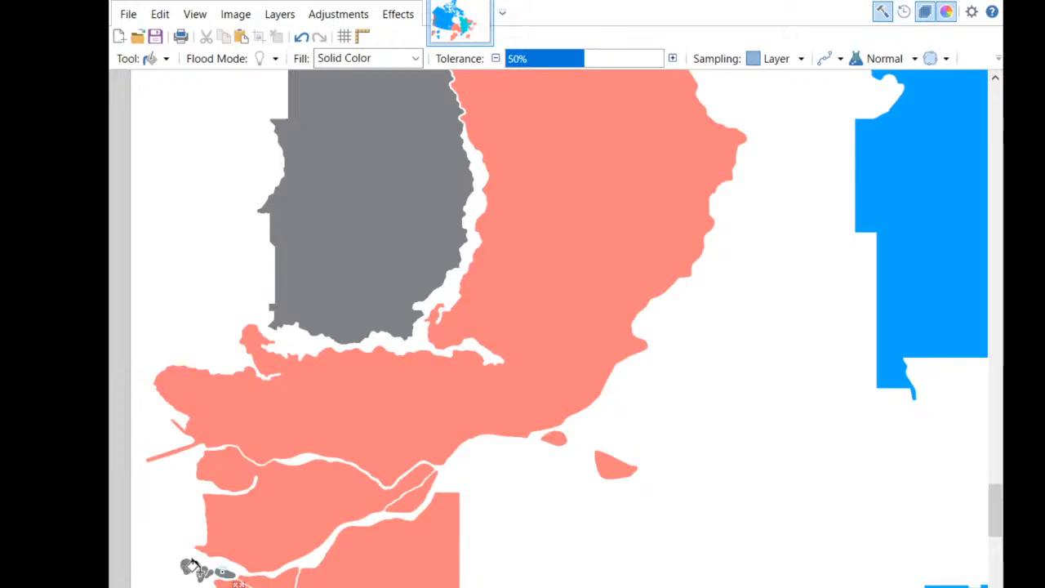
click(194, 568)
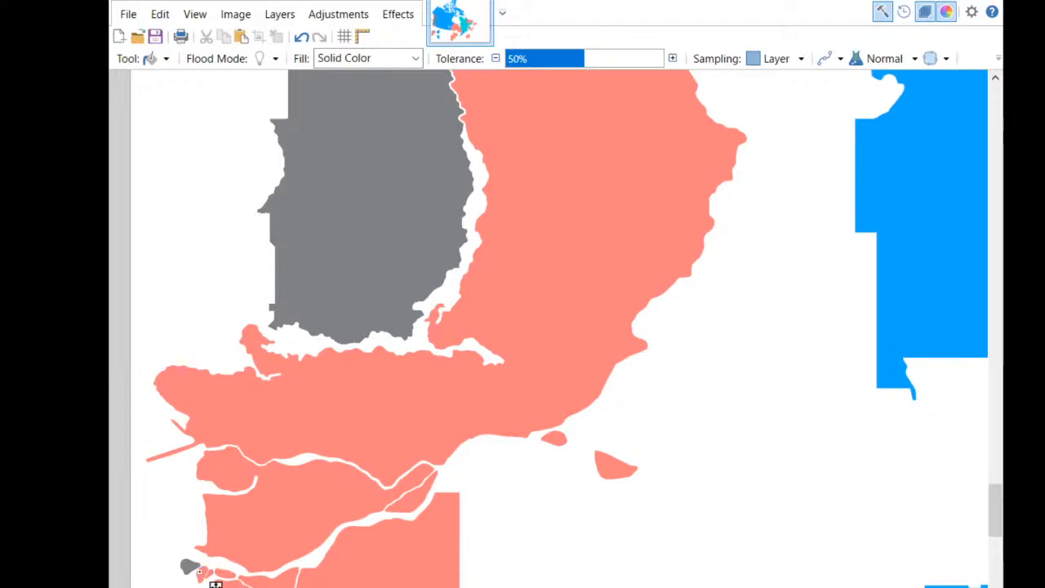
scroll(310, 483, up, 2)
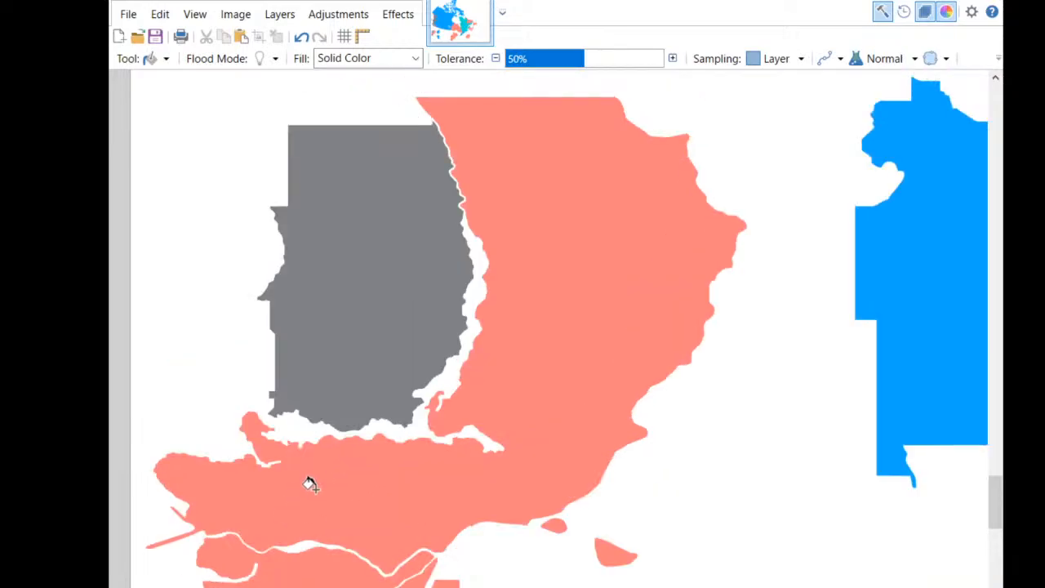
Fill the remaining grey northwestern region of the Vancouver inset.
click(369, 368)
scroll(560, 449, down, 1)
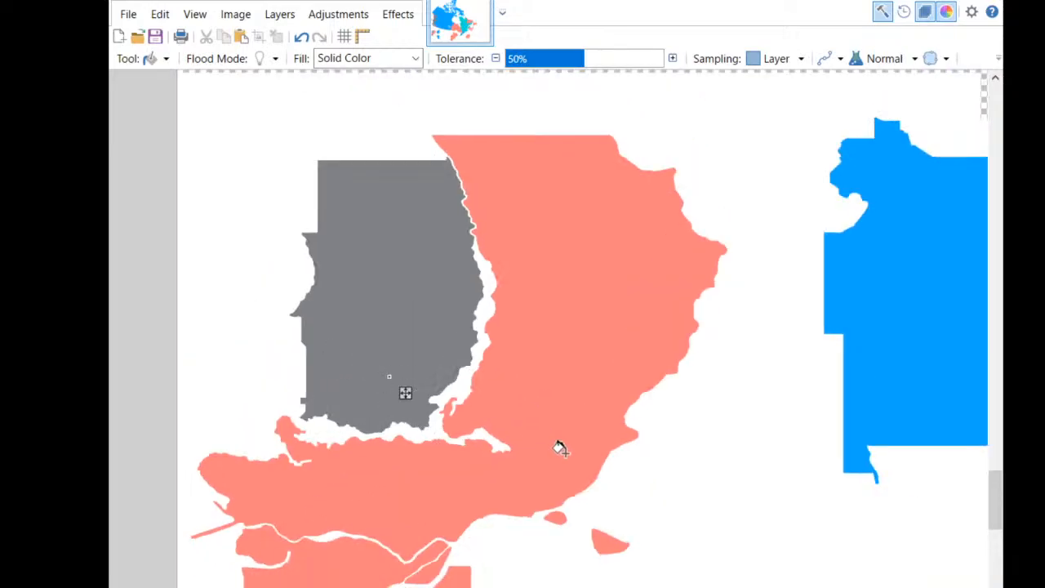
scroll(561, 449, down, 3)
scroll(574, 411, up, 5)
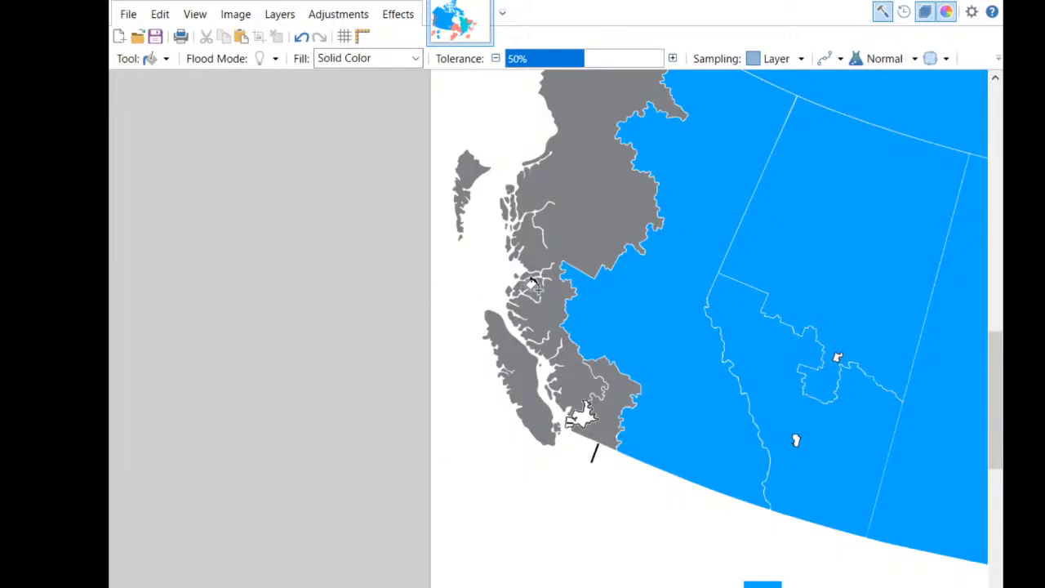
Fill British Columbia's northwestern and coastal mainland region and Vancouver Island light orange.
scroll(543, 286, up, 2)
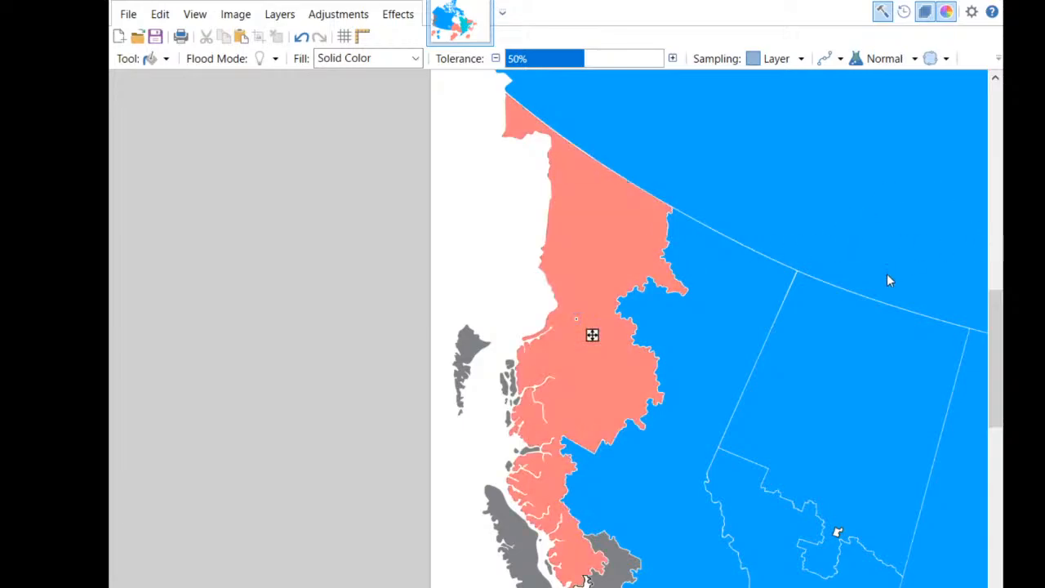
scroll(507, 554, up, 1)
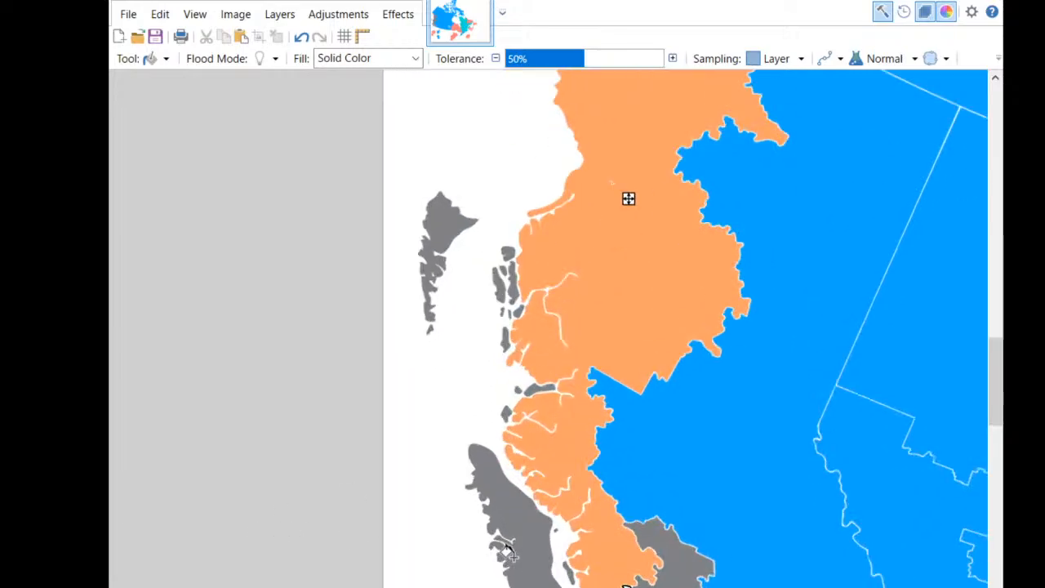
scroll(506, 554, down, 1)
scroll(563, 576, up, 1)
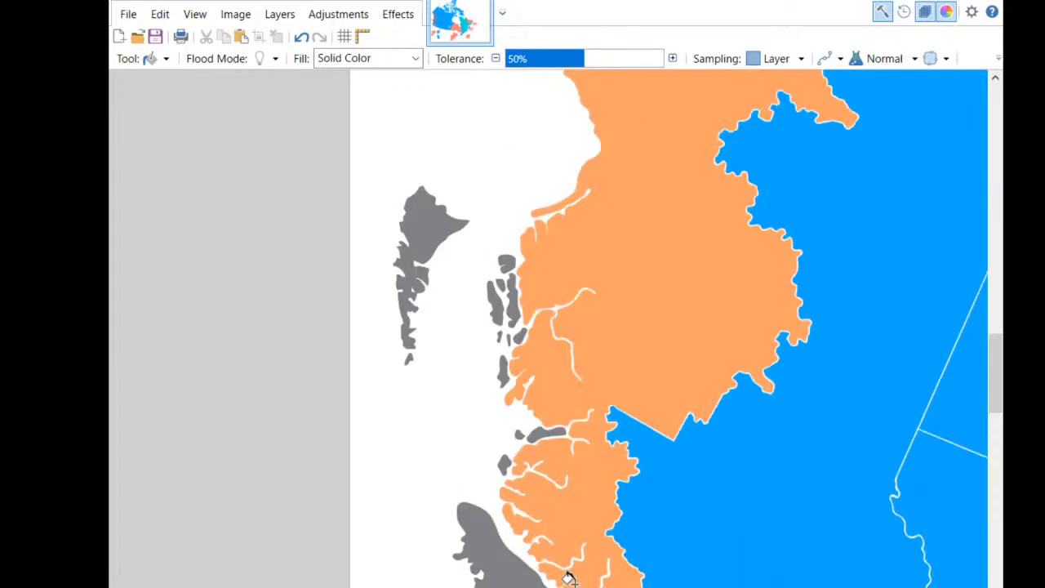
scroll(569, 572, down, 3)
scroll(608, 541, up, 2)
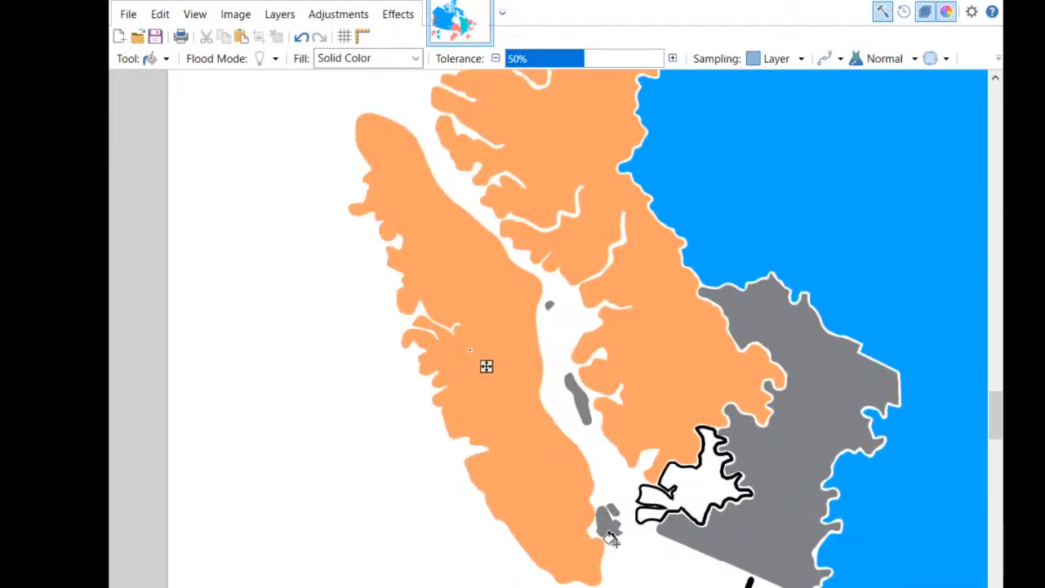
Fill the small grey islands between Vancouver Island and the mainland light orange.
click(582, 403)
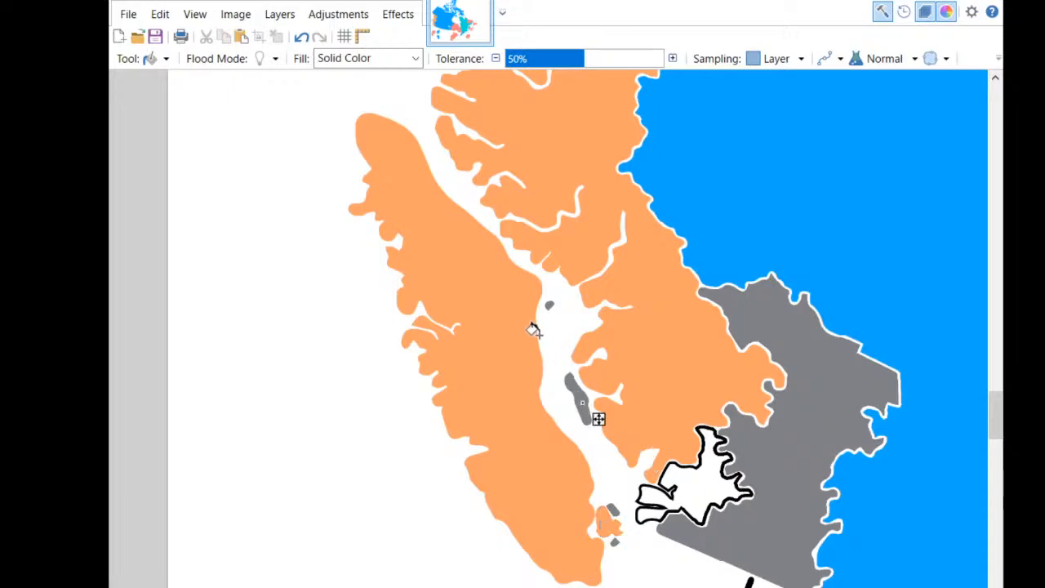
click(614, 512)
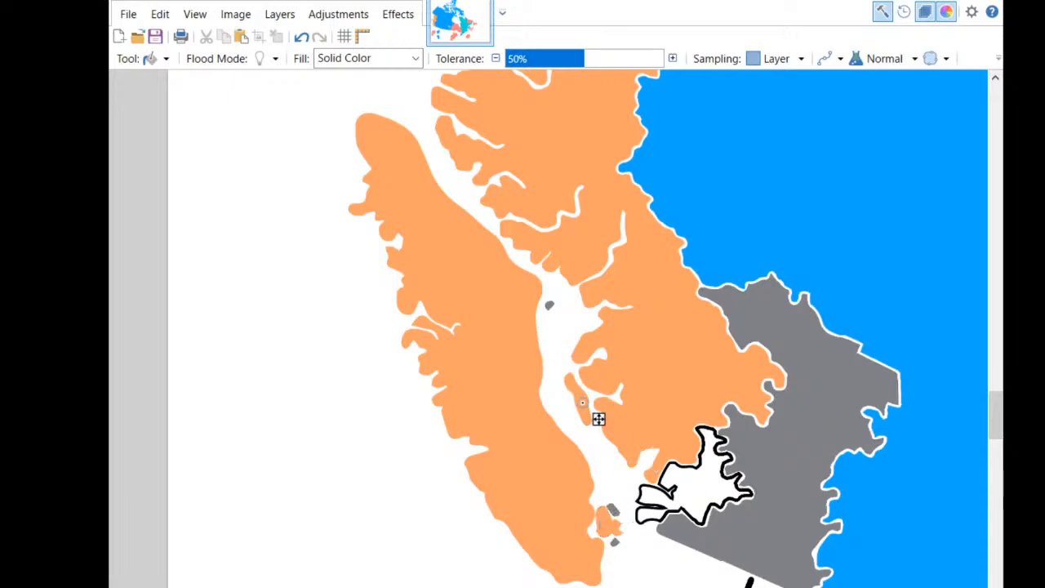
click(613, 512)
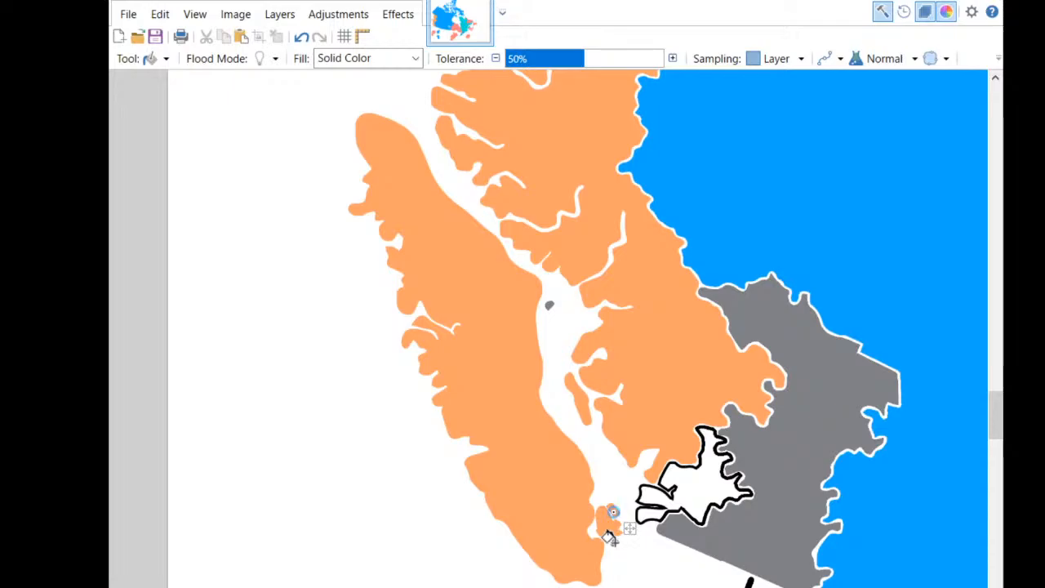
click(615, 542)
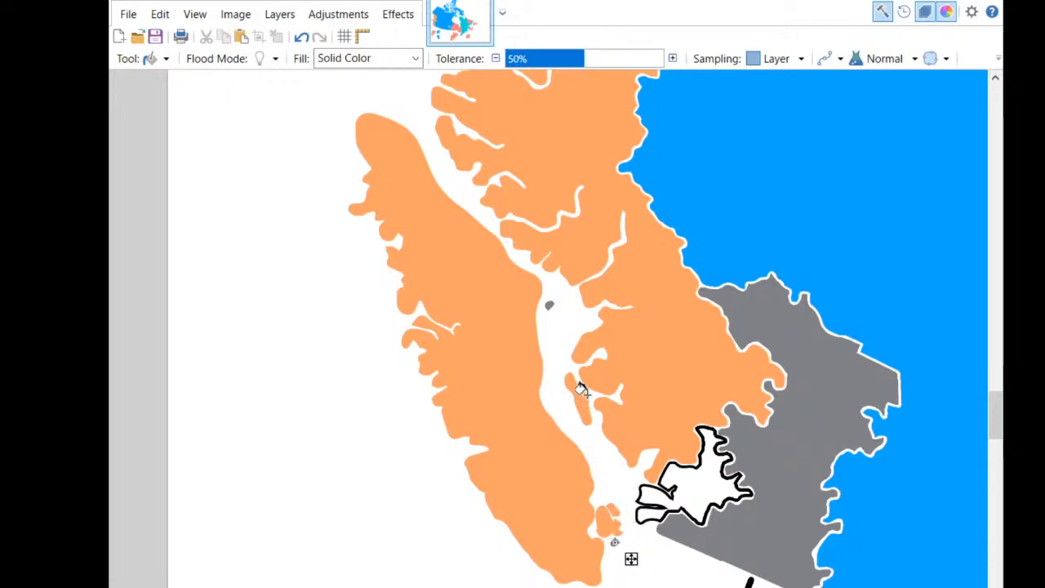
click(545, 303)
Fill the three small coastal islands just north of Vancouver Island light orange.
scroll(453, 329, up, 3)
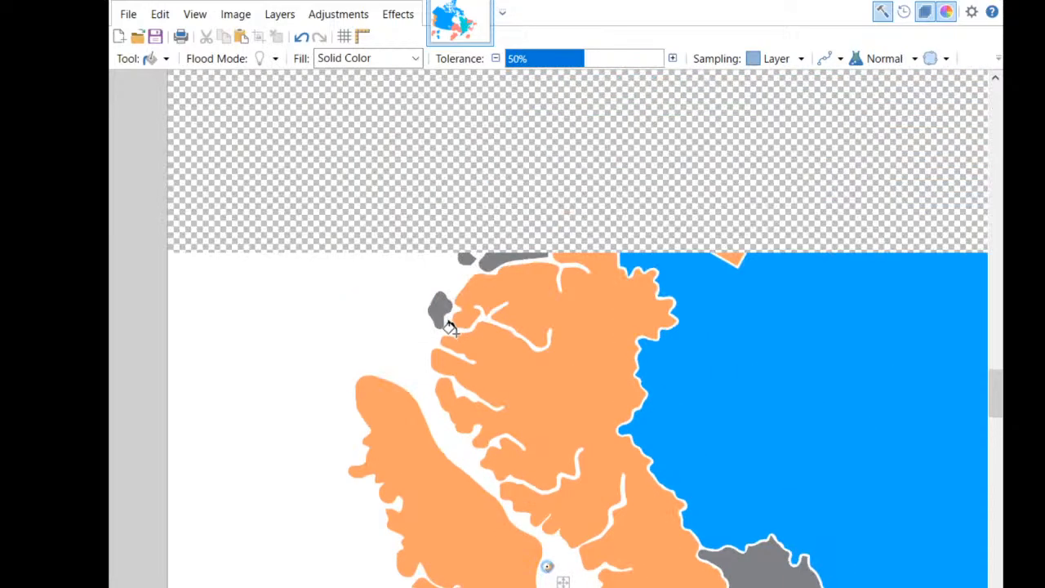
scroll(449, 327, up, 1)
click(439, 398)
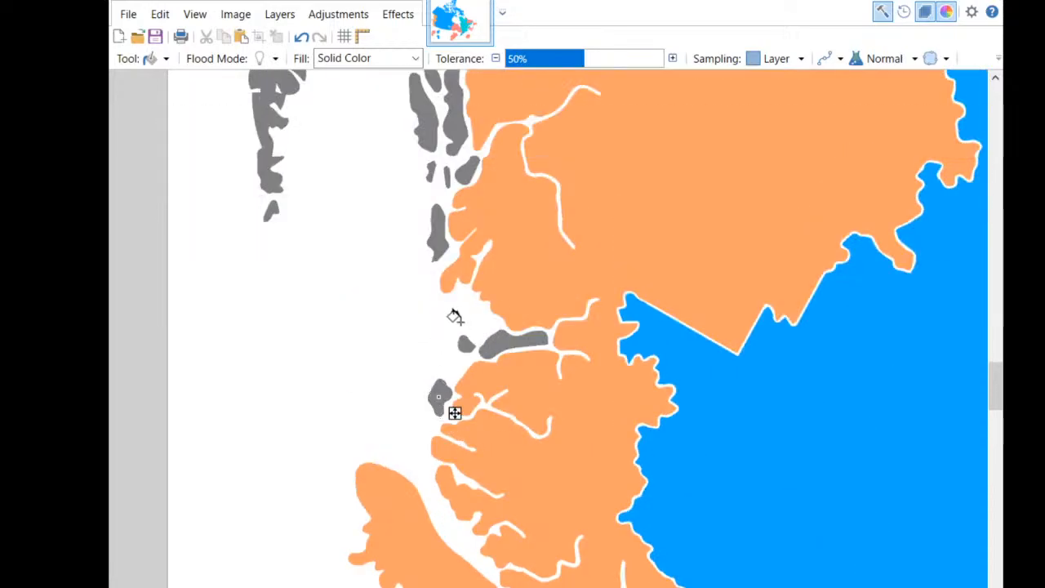
click(465, 344)
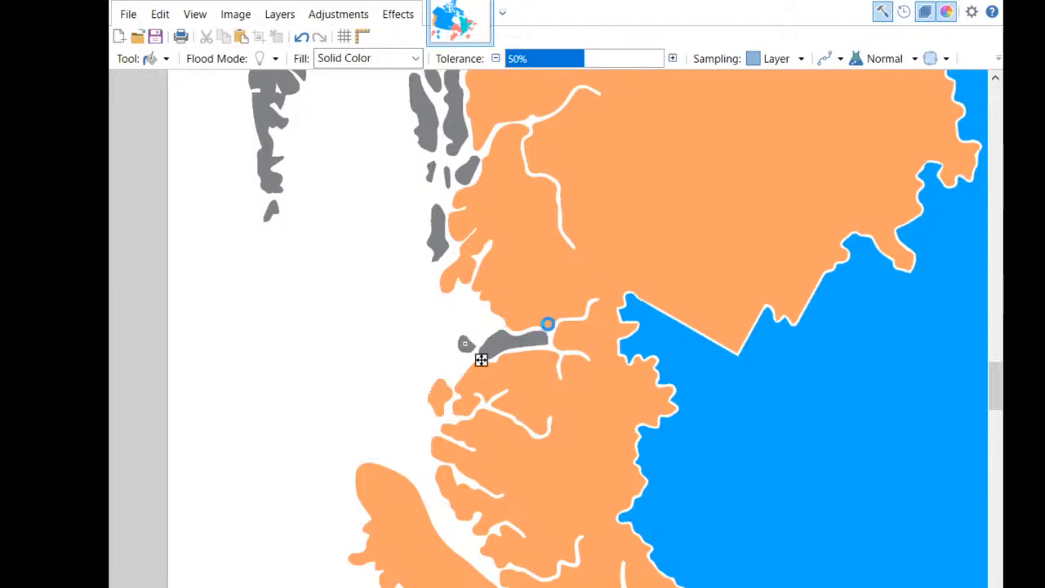
scroll(556, 320, up, 5)
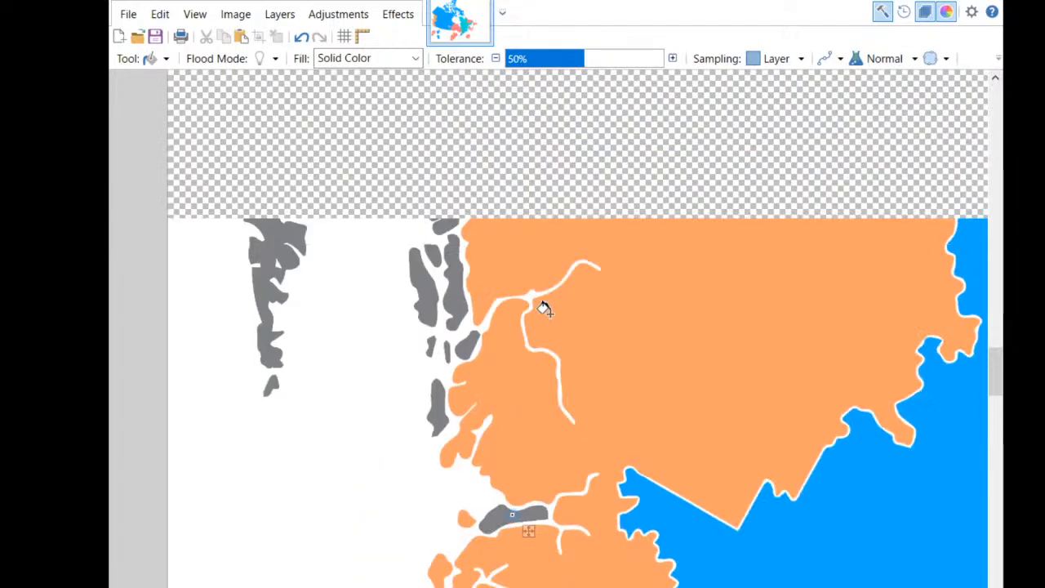
Fill the Haida Gwaii islands and the grey islands along the mainland coast east of them light orange.
click(321, 317)
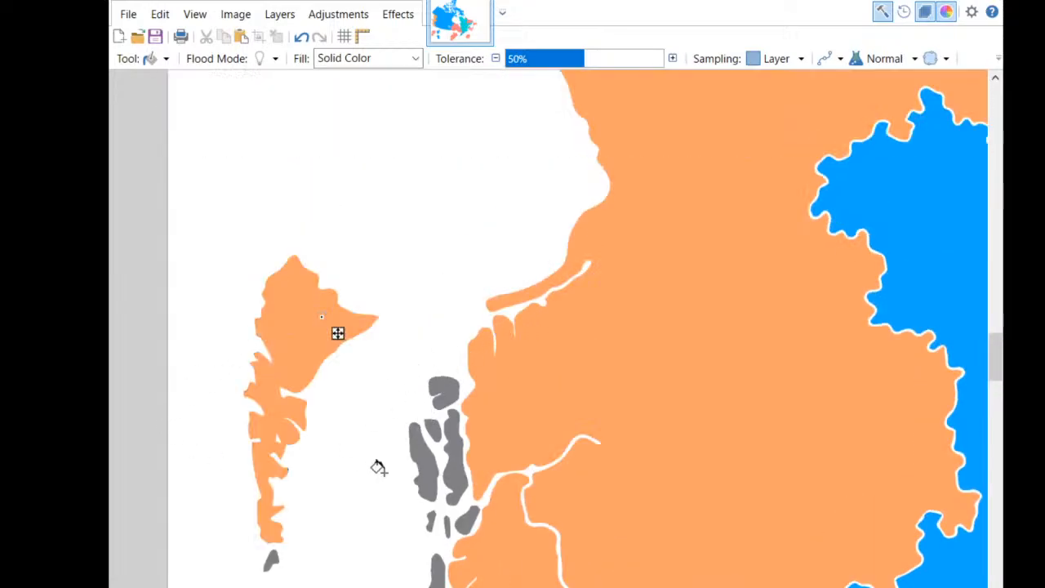
click(269, 557)
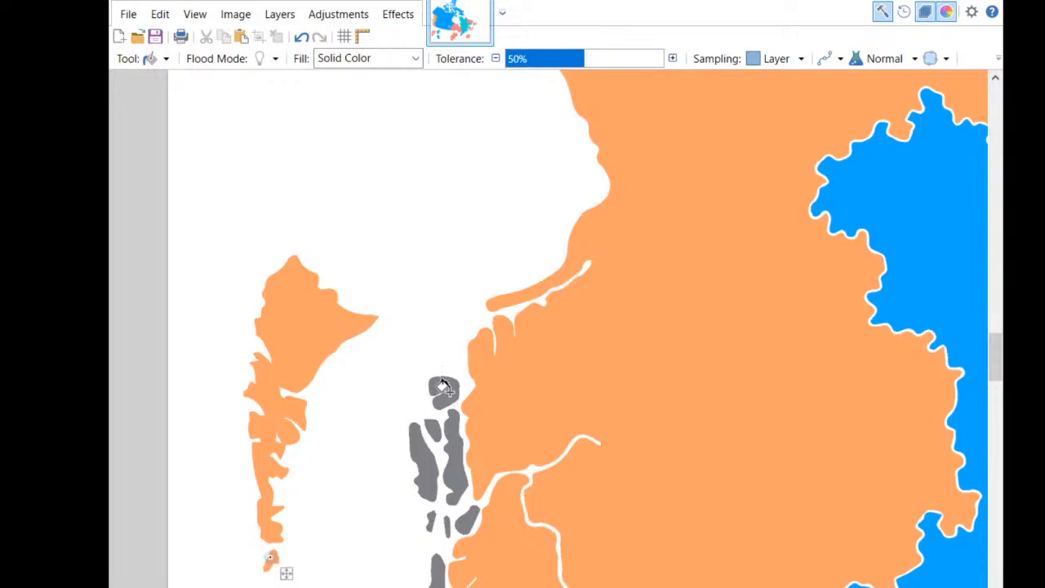
click(451, 465)
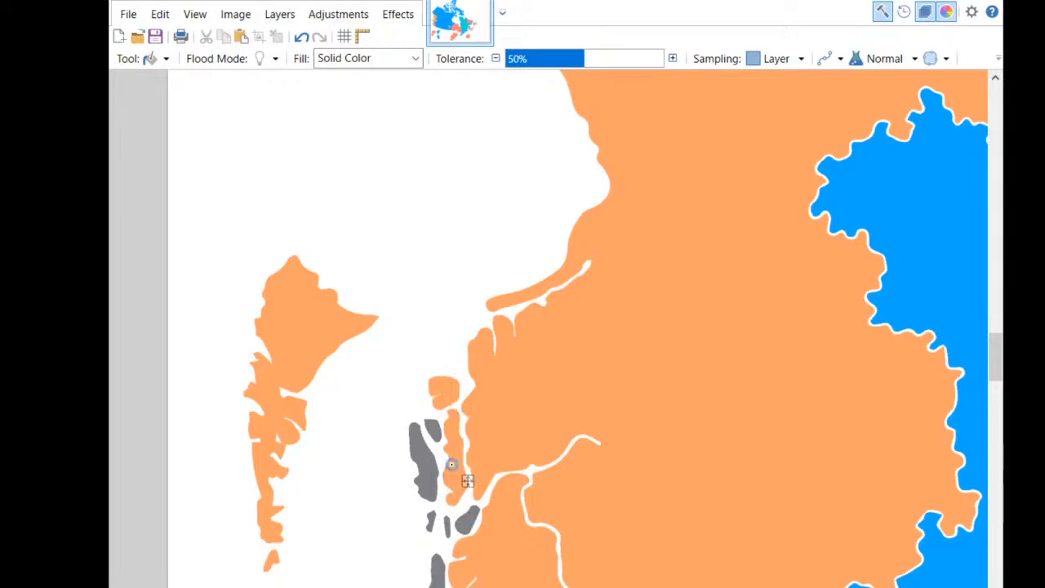
click(464, 525)
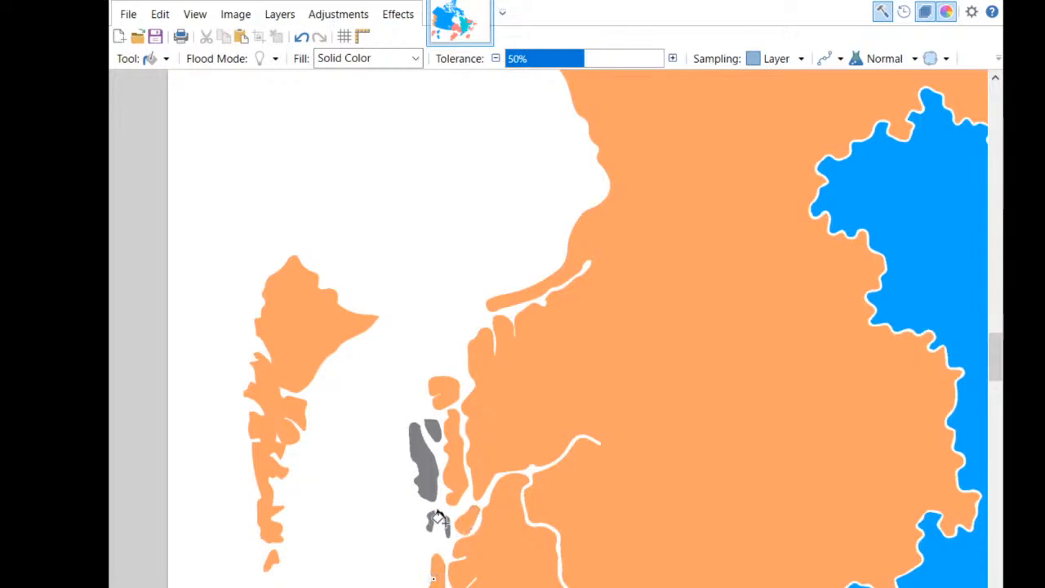
click(445, 522)
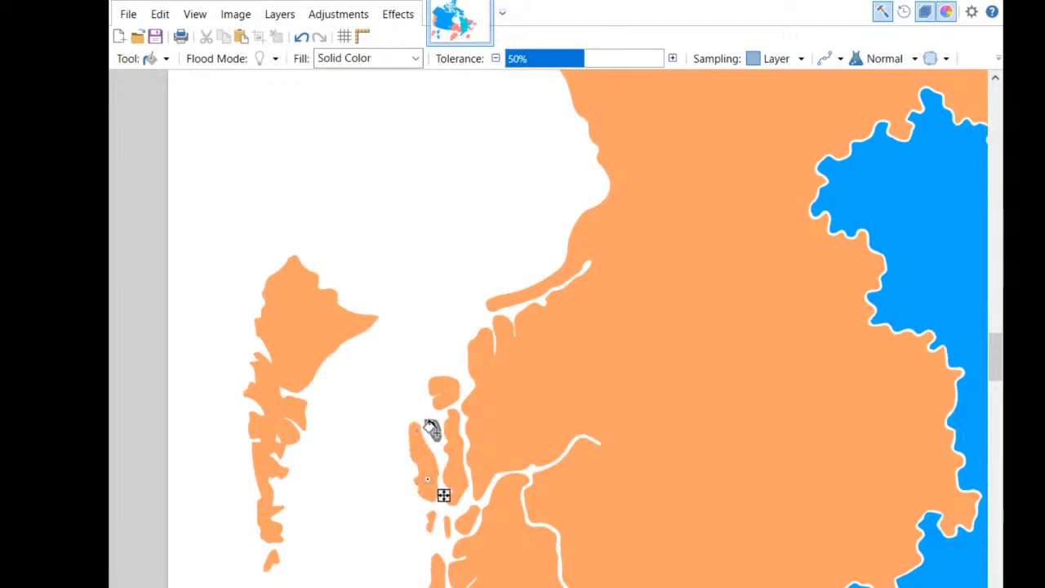
Fill the remaining grey region of southwestern British Columbia, east of the Vancouver outline, pink.
scroll(482, 371, down, 5)
scroll(490, 380, down, 5)
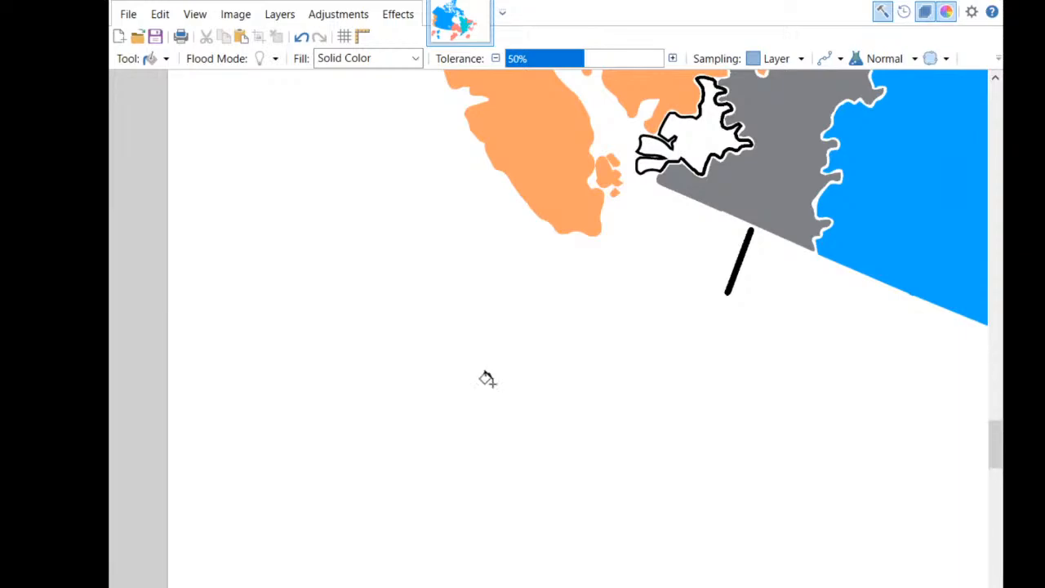
scroll(478, 397, down, 3)
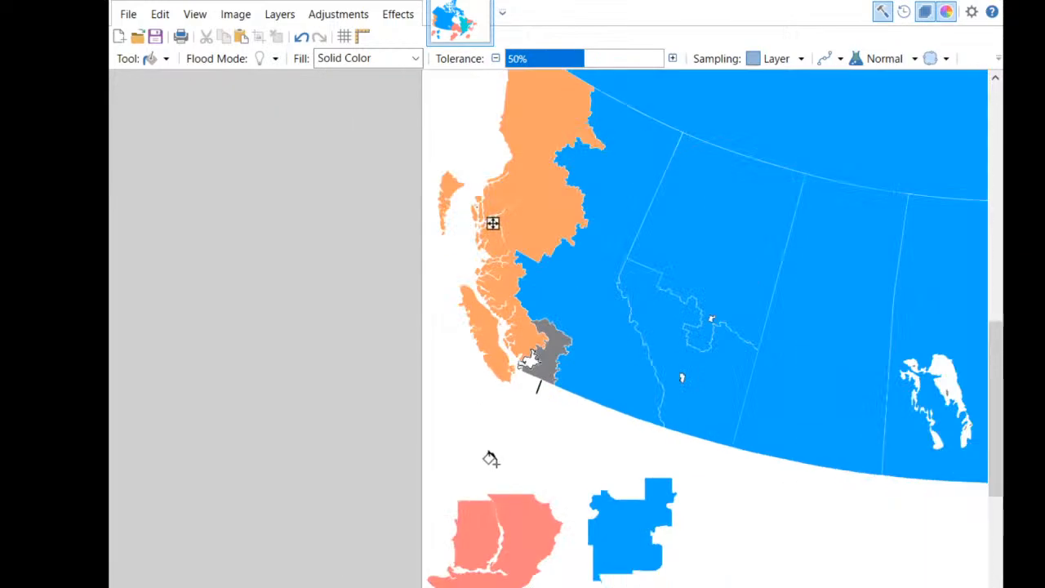
scroll(490, 459, up, 1)
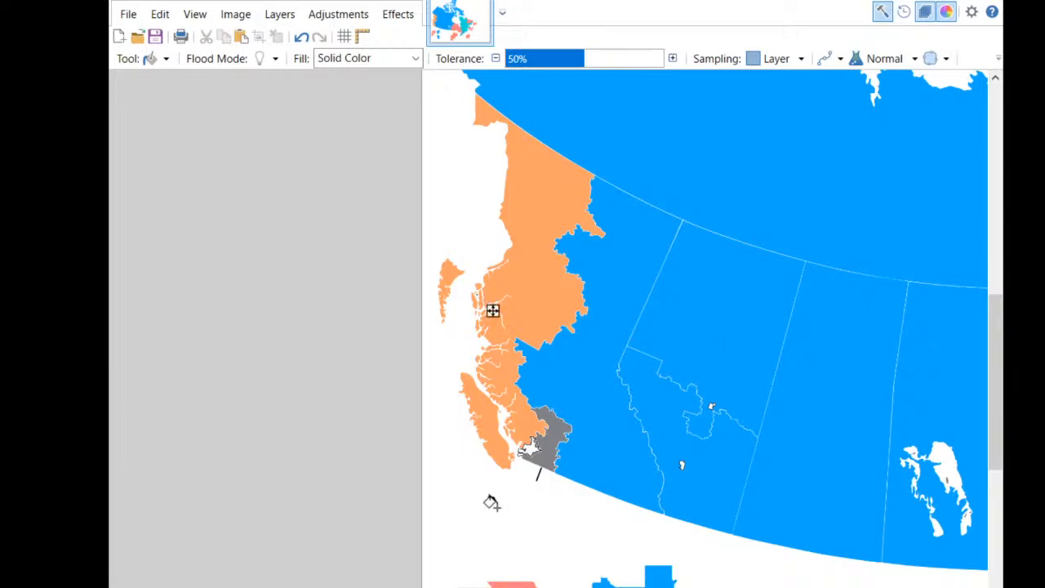
click(895, 285)
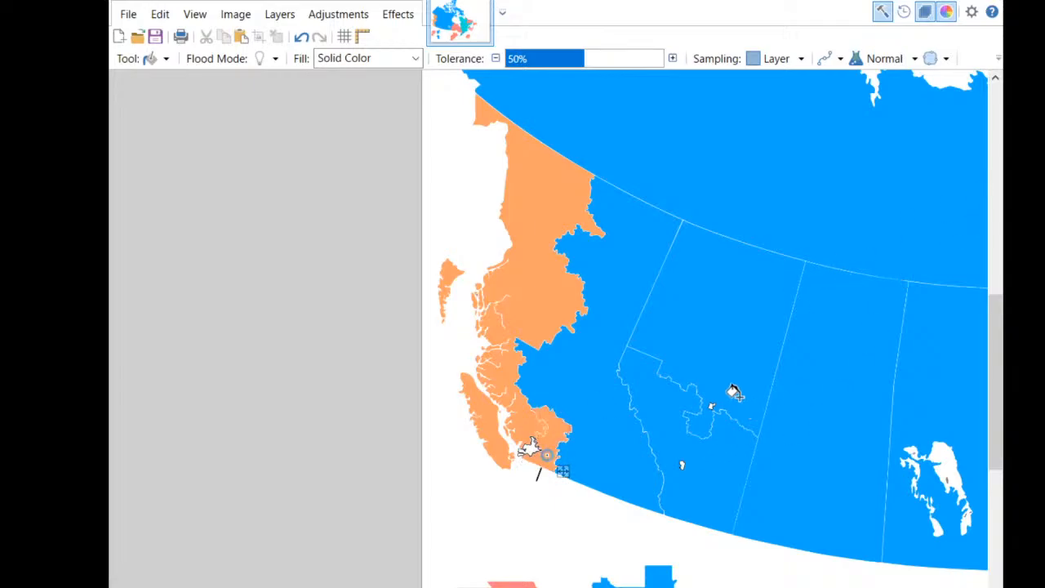
key(x)
scroll(727, 427, down, 5)
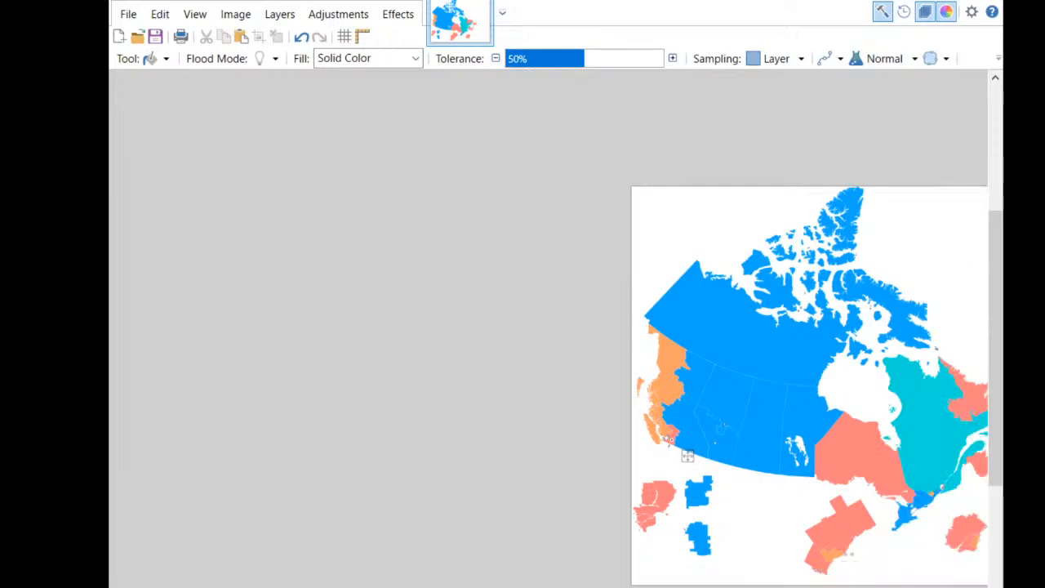
Fill the two grey islands off the southeastern tip of Baffin Island blue.
drag(688, 456, 455, 455)
scroll(728, 577, up, 2)
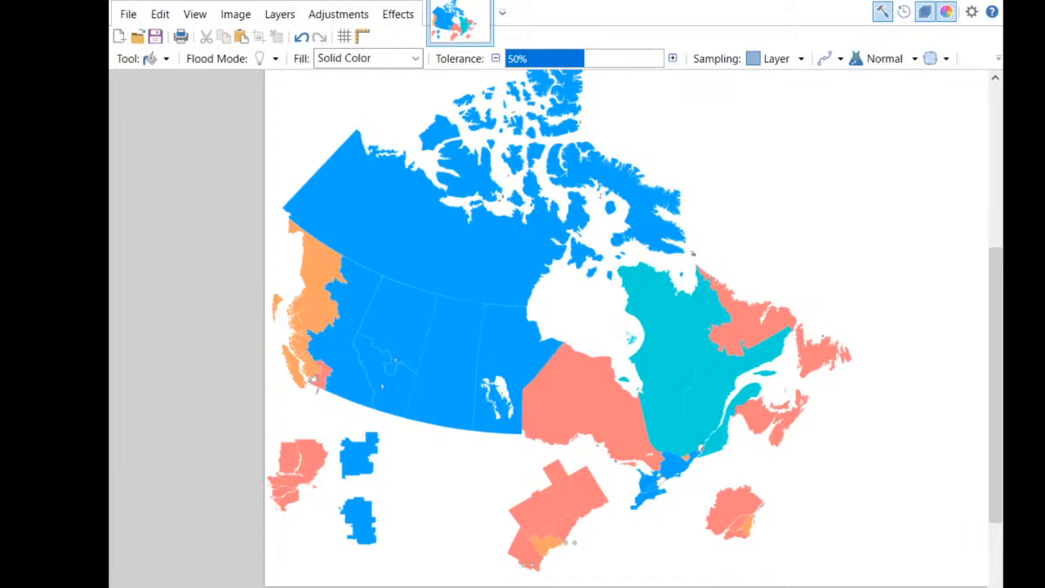
key(s)
scroll(814, 520, up, 1)
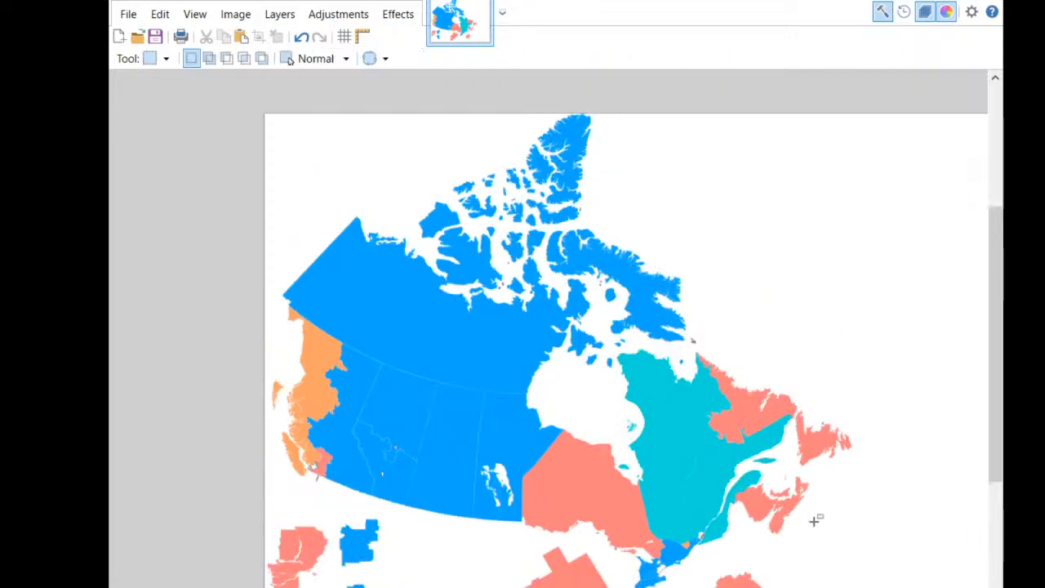
scroll(815, 521, down, 1)
scroll(814, 520, up, 1)
scroll(643, 556, down, 1)
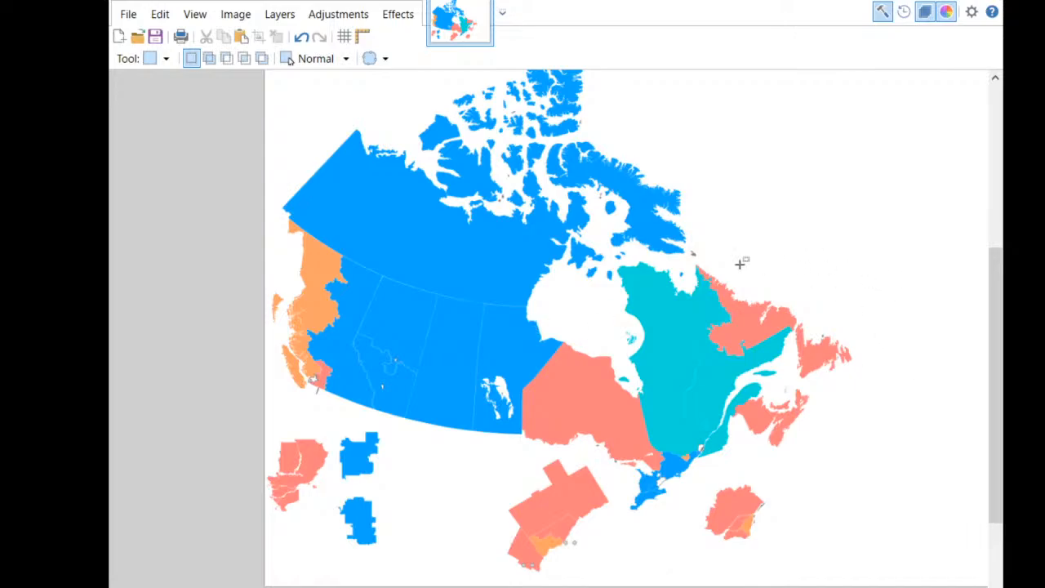
scroll(699, 253, up, 3)
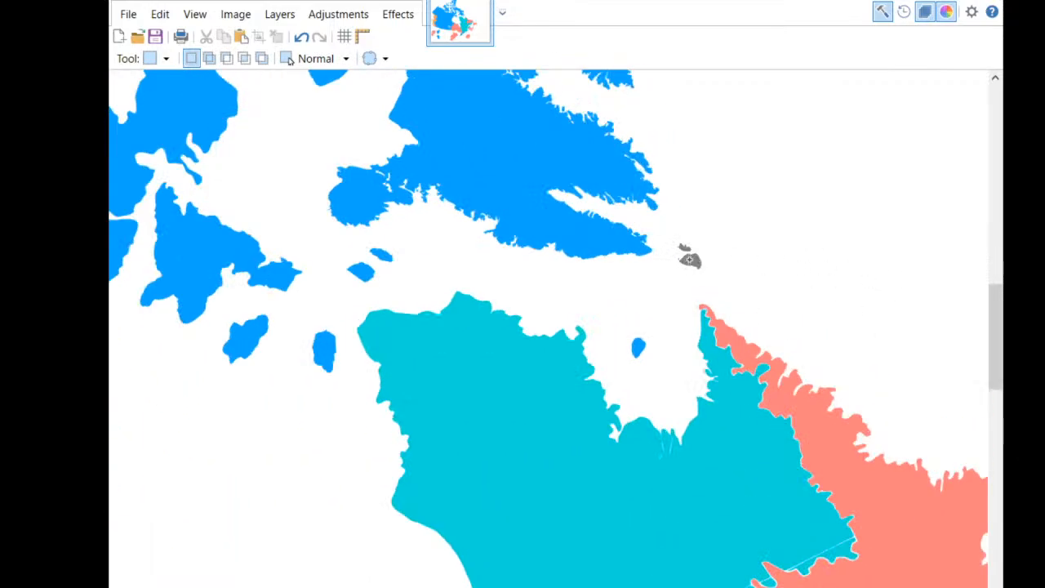
scroll(690, 251, up, 3)
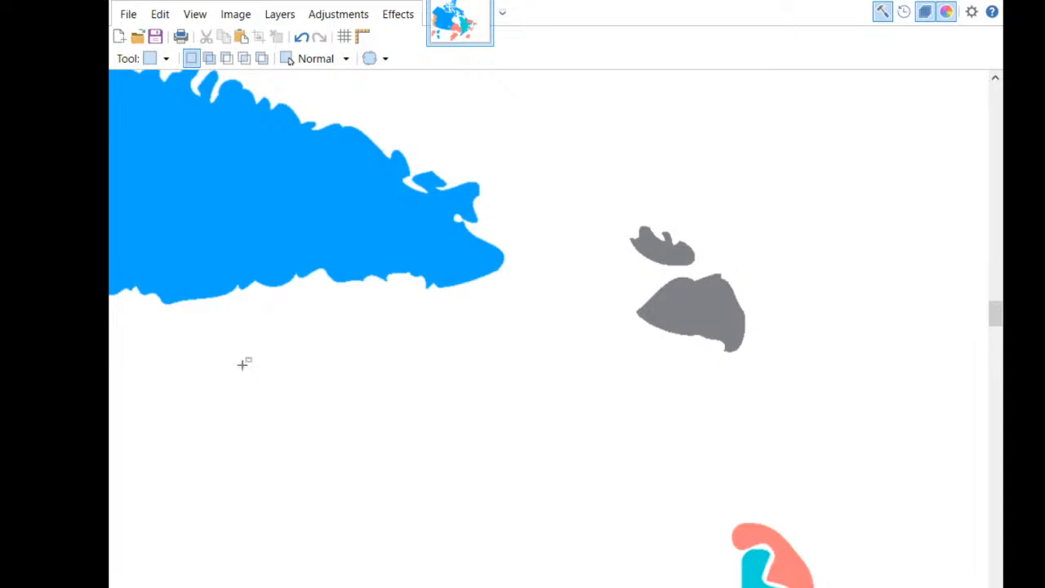
key(f)
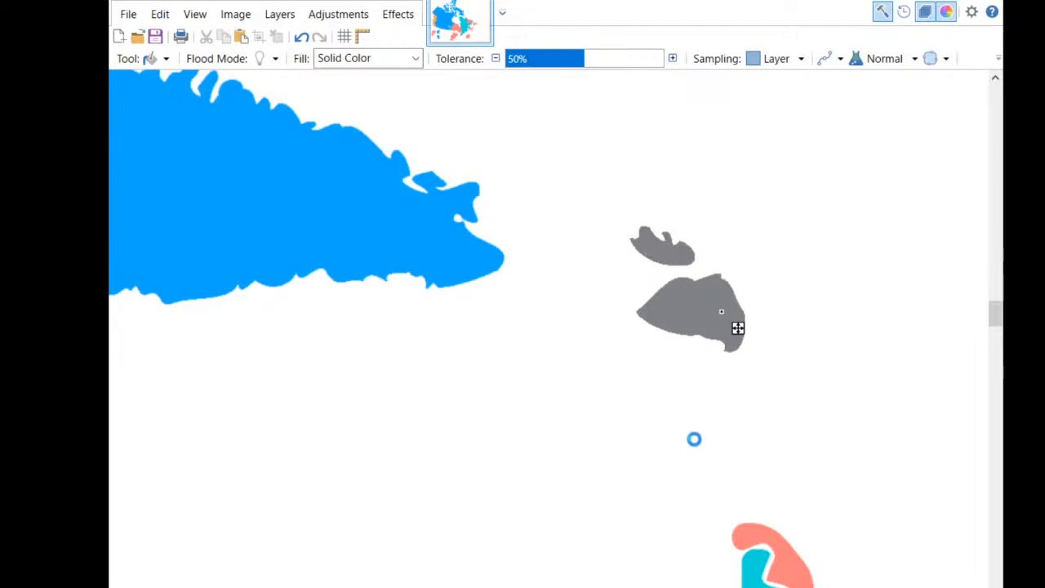
scroll(555, 256, down, 4)
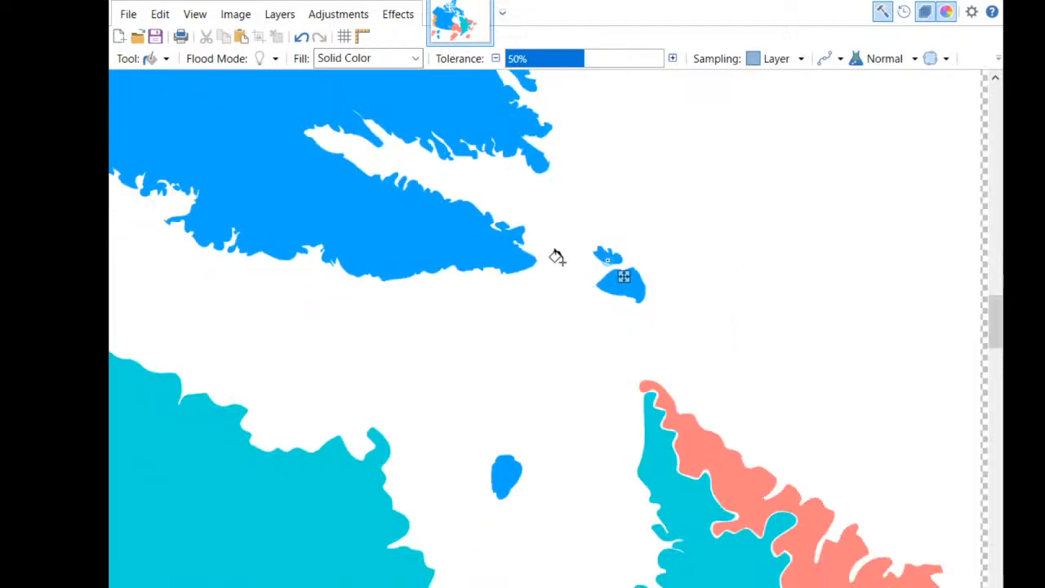
Fill the two small grey islands north of the round island off western Baffin Island blue.
scroll(518, 280, up, 2)
scroll(292, 156, up, 6)
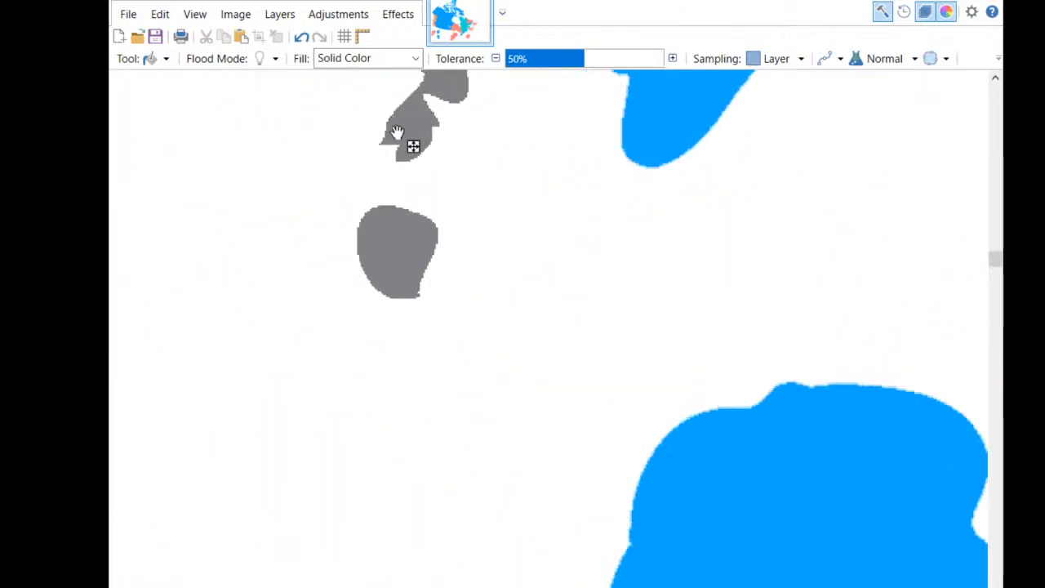
click(397, 244)
scroll(403, 380, down, 5)
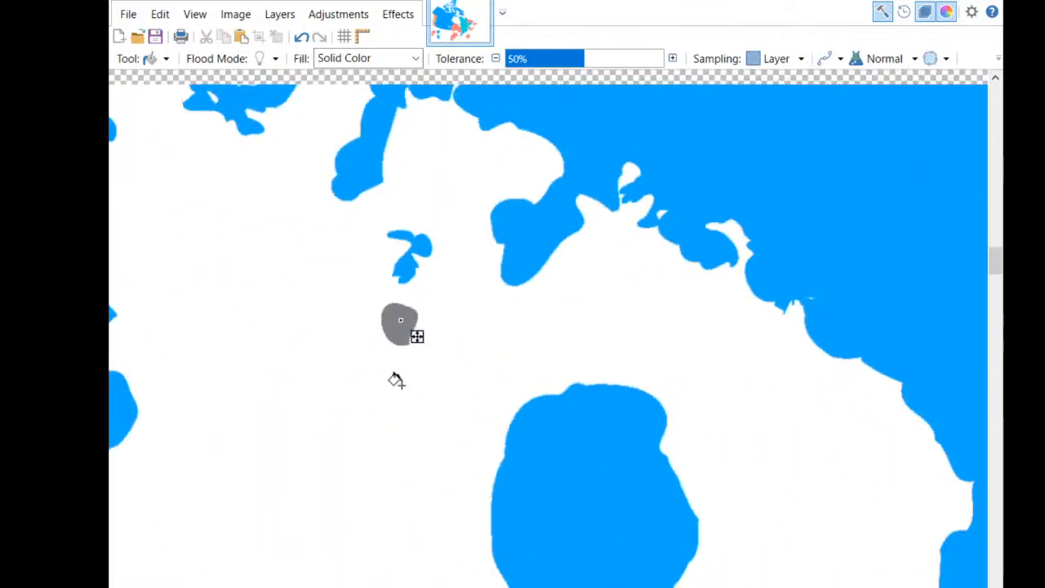
Fill the small grey islands between Victoria Island and King William Island and those south of Prince of Wales Island blue.
scroll(400, 464, up, 3)
scroll(196, 429, up, 5)
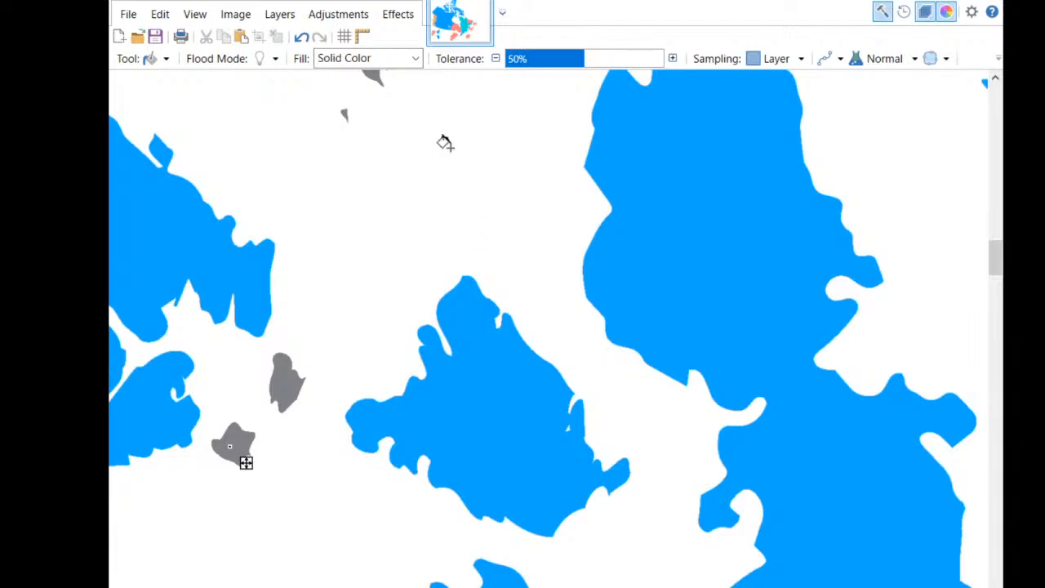
scroll(527, 322, up, 5)
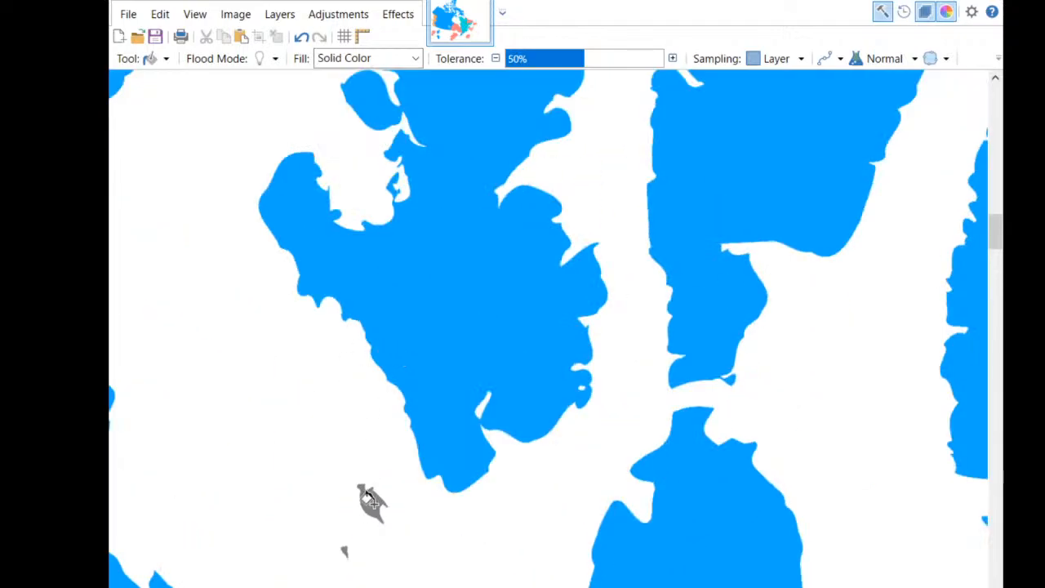
scroll(520, 327, up, 2)
scroll(520, 327, up, 1)
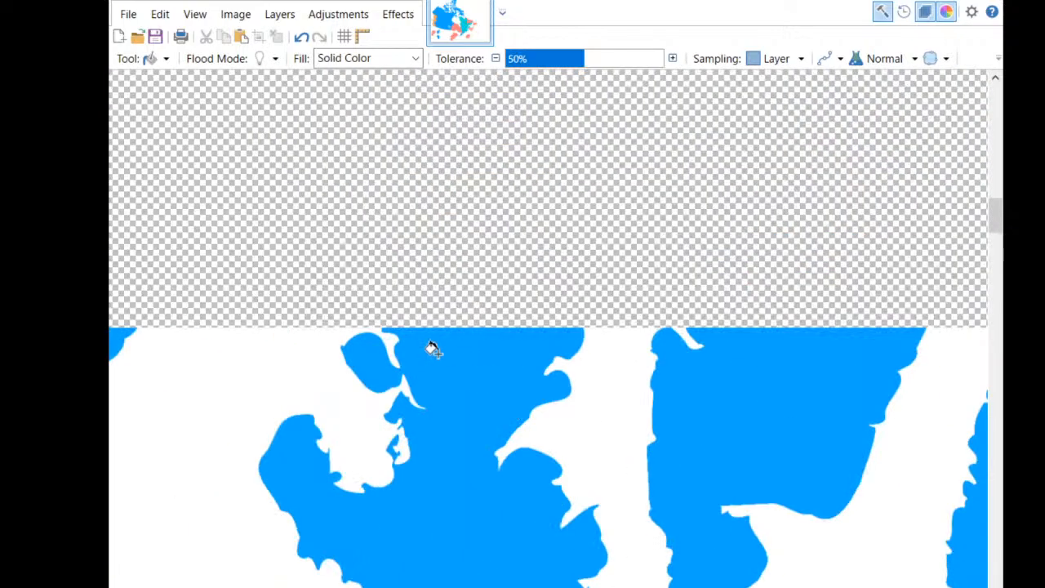
scroll(434, 343, down, 2)
scroll(435, 333, down, 1)
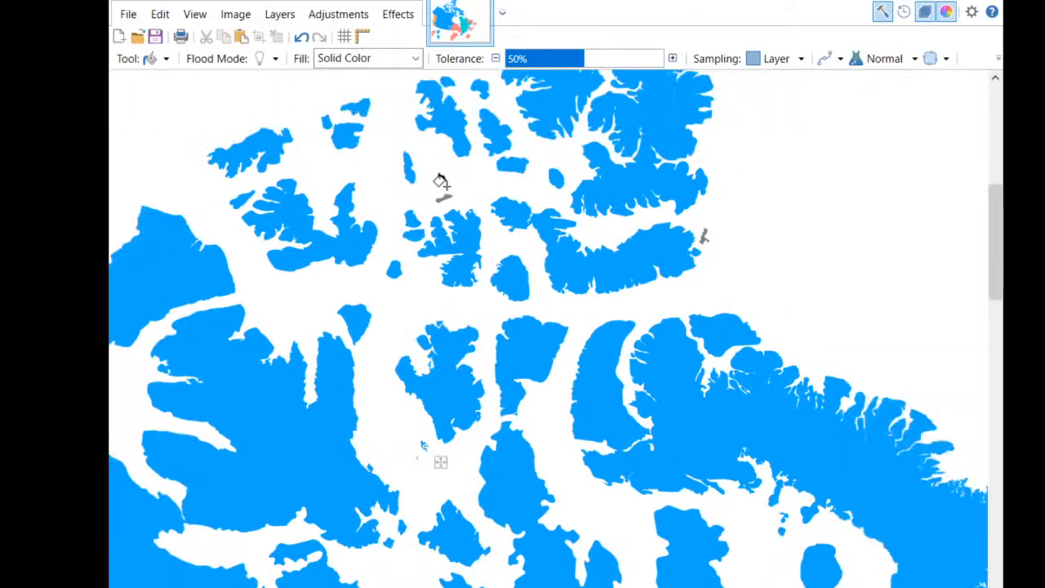
Fill the small grey island just north of Bathurst Island and the one off Devon Island's northeastern end blue.
scroll(441, 187, up, 2)
scroll(399, 214, up, 1)
click(413, 224)
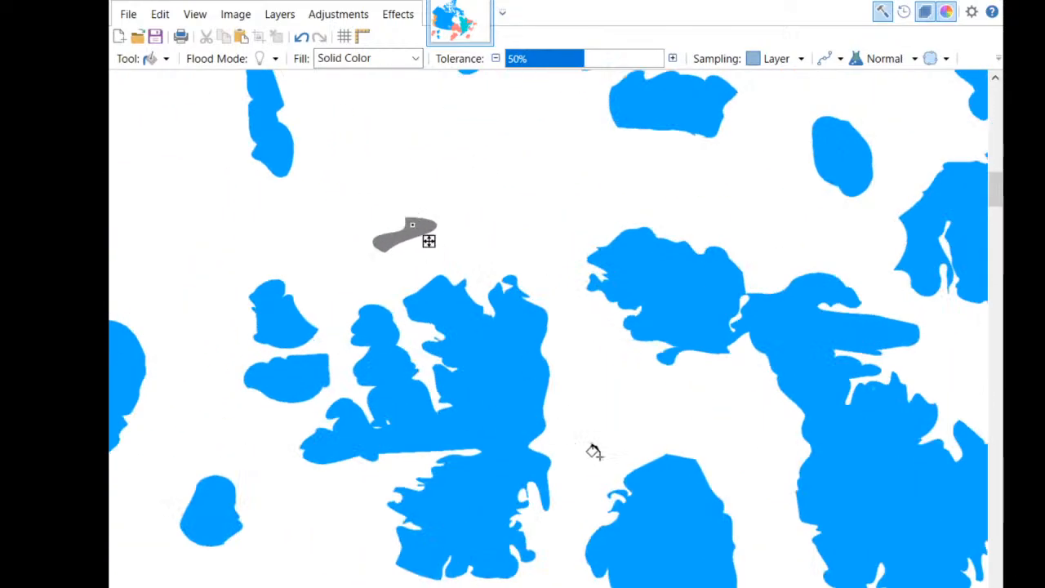
scroll(626, 368, down, 3)
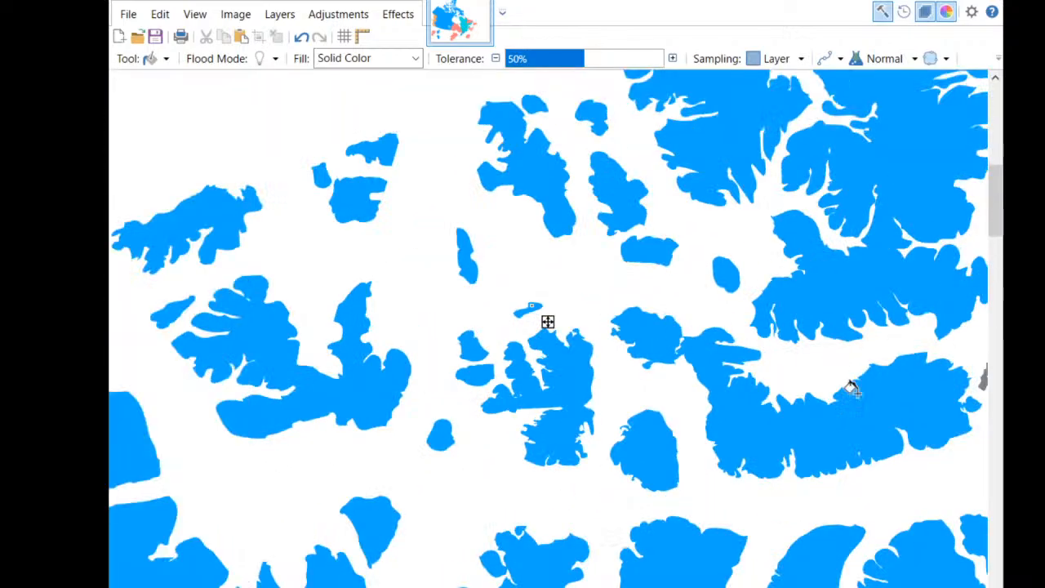
scroll(940, 395, up, 1)
scroll(940, 389, up, 2)
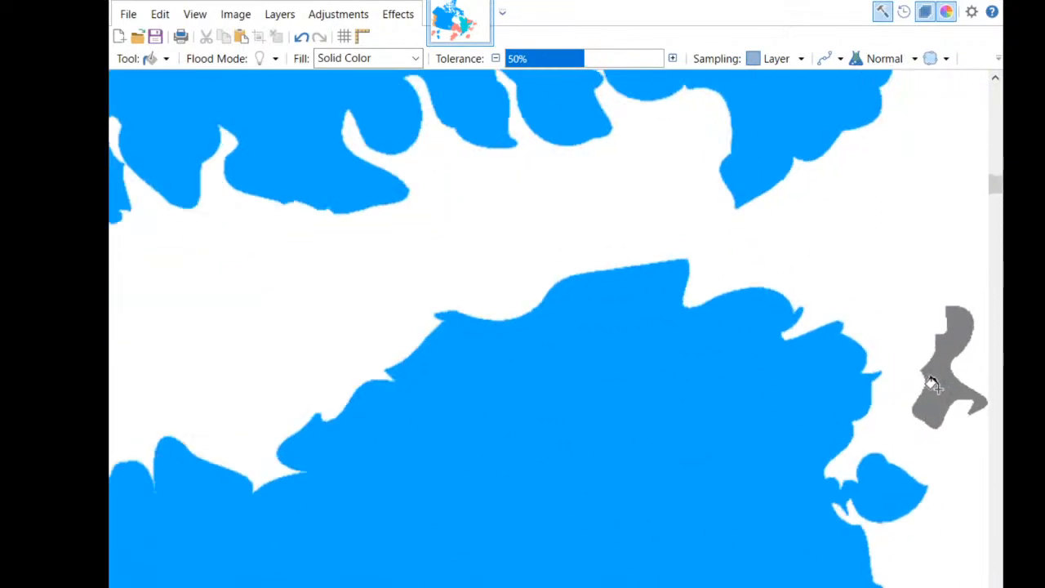
scroll(903, 450, down, 3)
scroll(618, 439, up, 4)
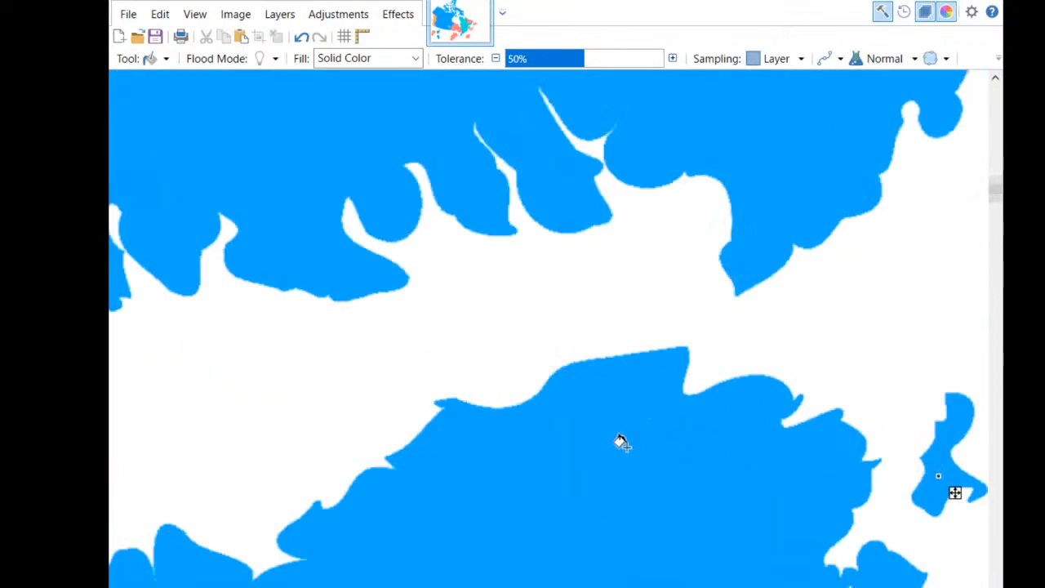
Examine the map from the Arctic islands to Hudson Bay, southern Quebec and the city insets for areas still uncoloured.
scroll(609, 384, down, 3)
scroll(502, 363, up, 2)
scroll(537, 339, down, 4)
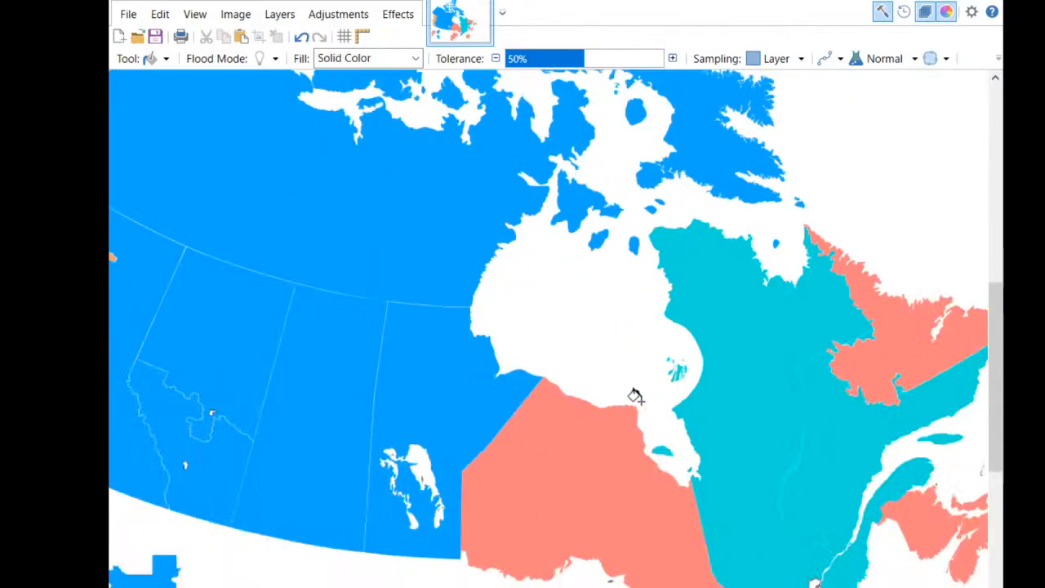
scroll(625, 401, up, 1)
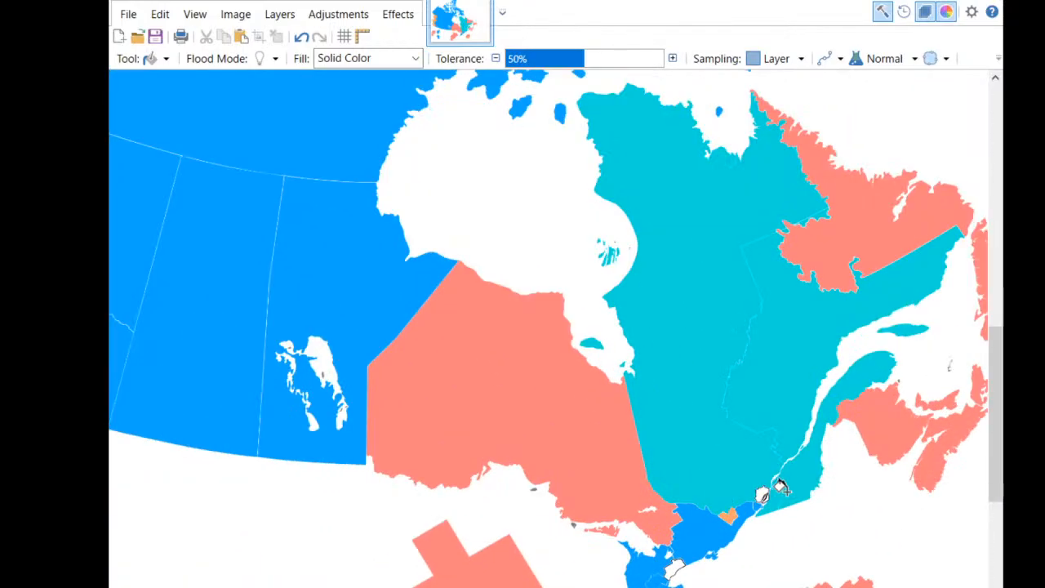
scroll(612, 404, up, 4)
scroll(635, 353, down, 4)
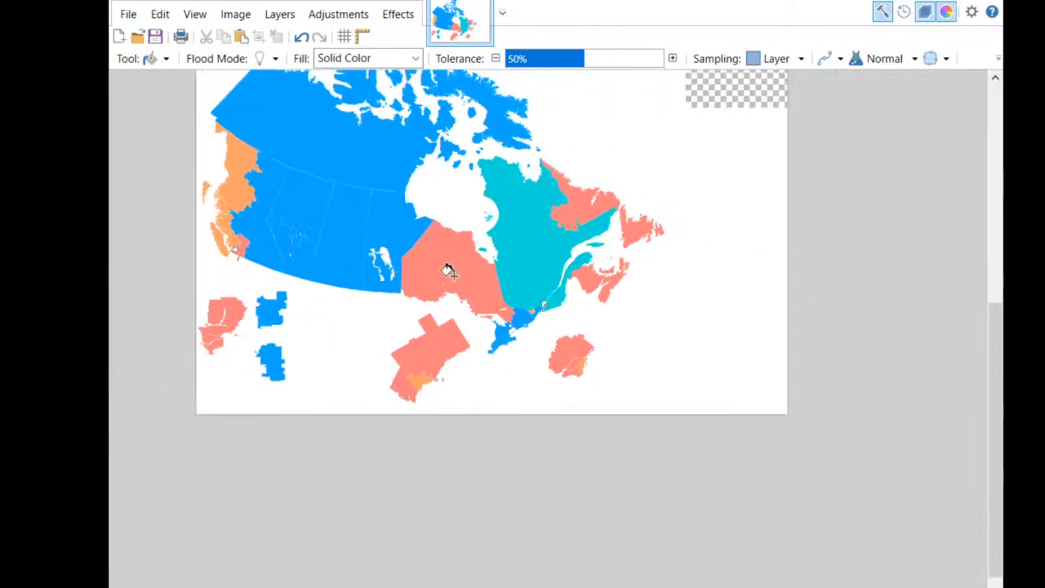
scroll(462, 324, up, 2)
scroll(375, 526, down, 2)
scroll(376, 535, up, 2)
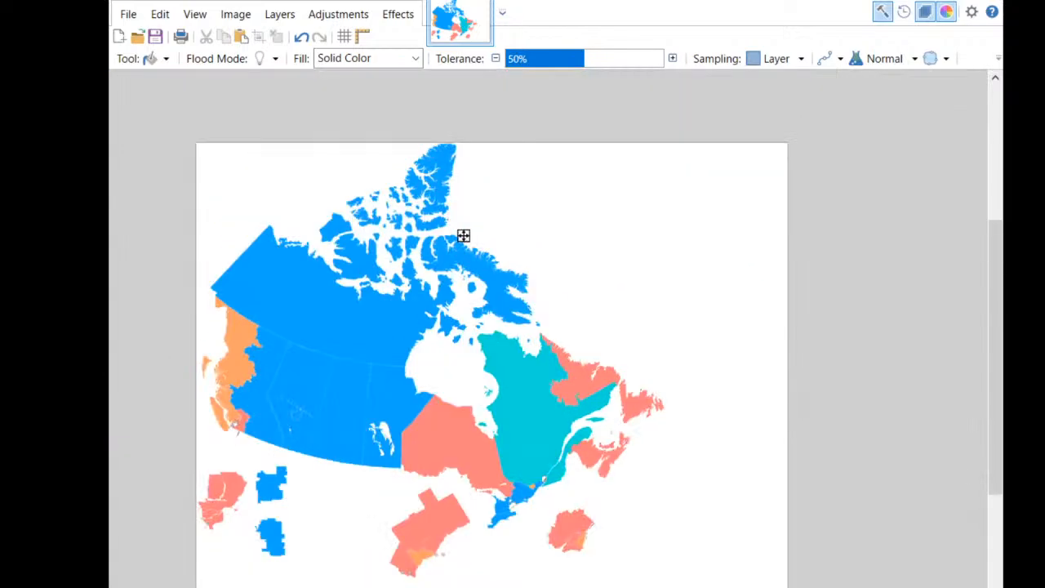
scroll(543, 364, left, 2)
scroll(505, 472, up, 1)
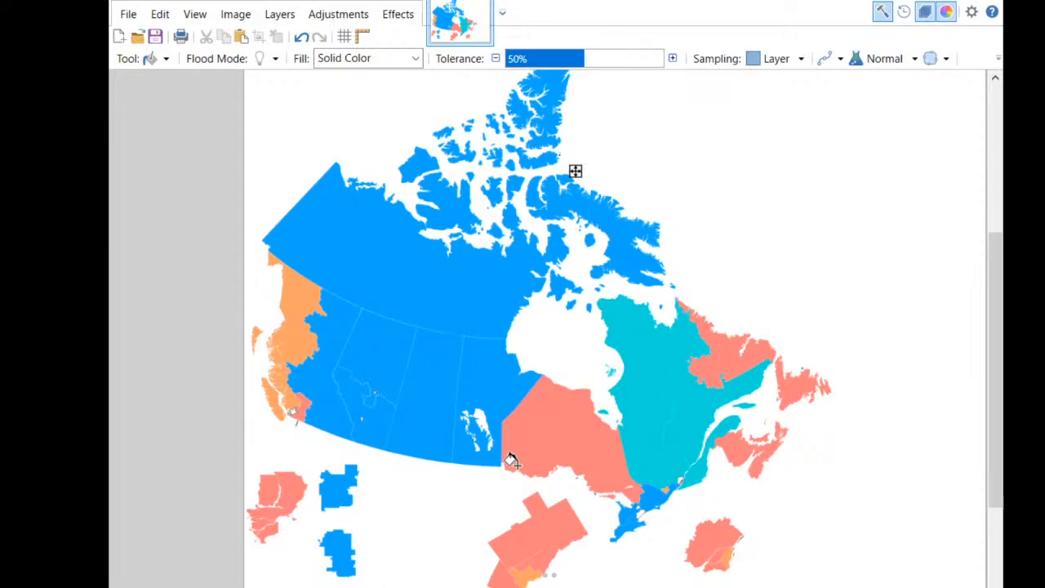
scroll(522, 464, up, 1)
scroll(542, 465, down, 1)
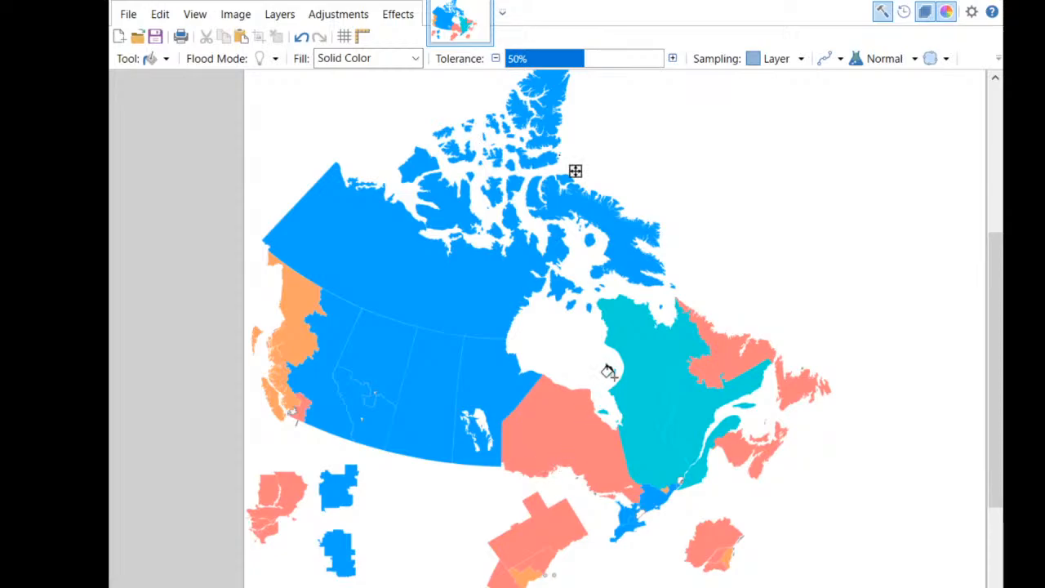